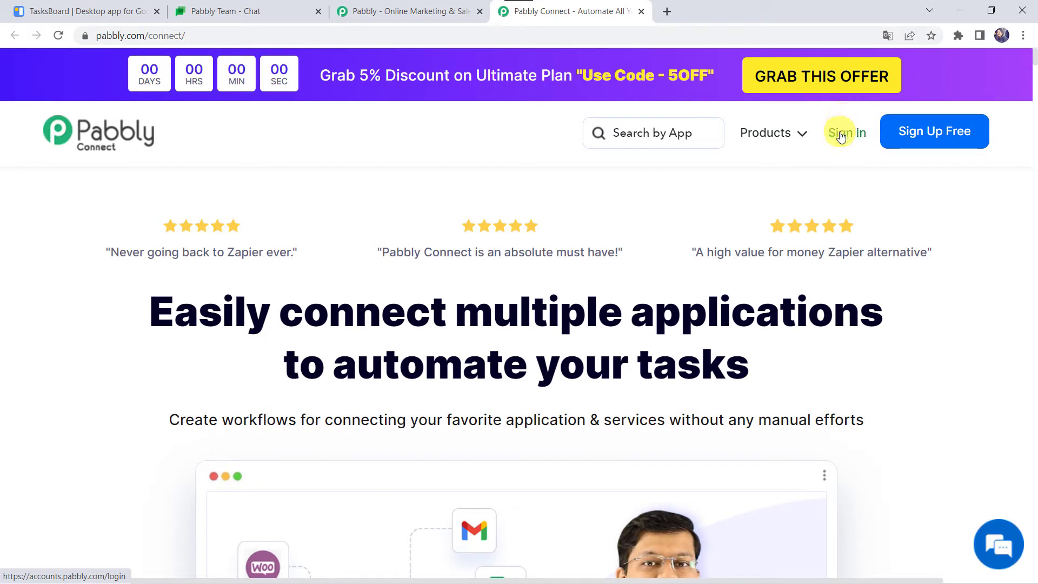
- Sign in to Pabbly and open the Pabbly Connect dashboard to review the existing workflows
{"action": "left_click", "coordinate": [841, 135]}
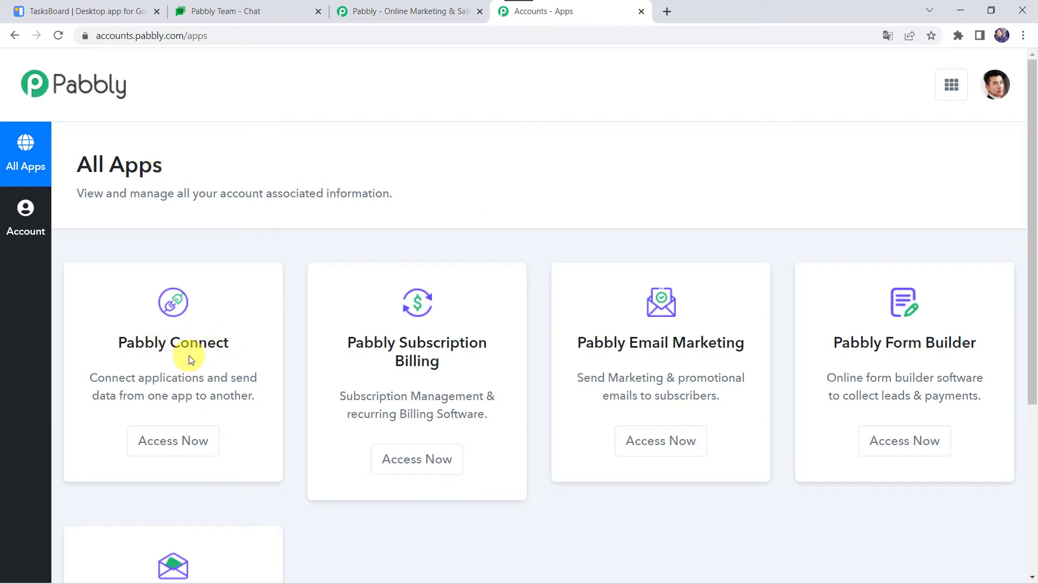
{"action": "left_click", "coordinate": [190, 439]}
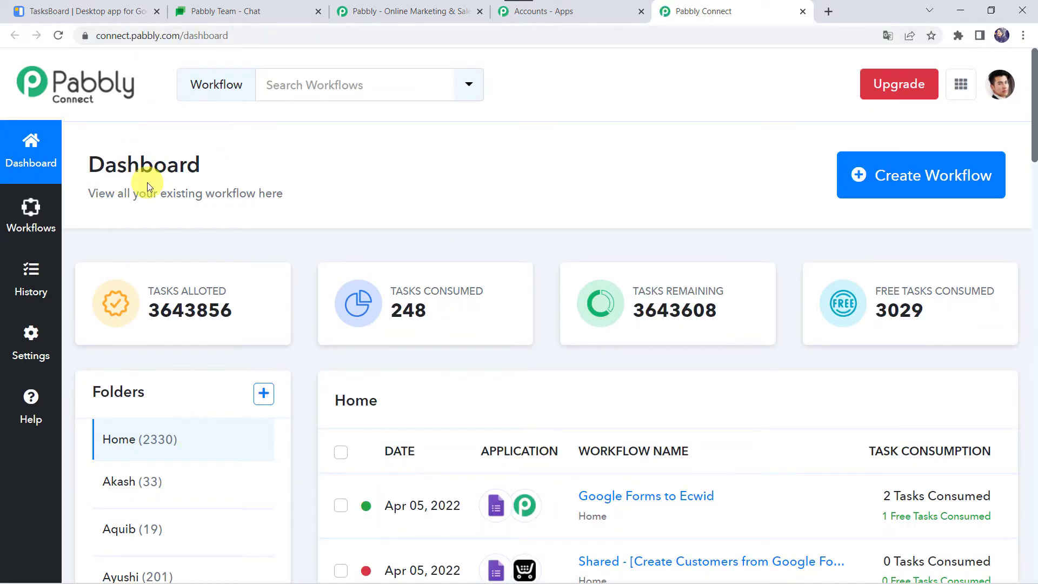
{"action": "scroll", "coordinate": [510, 367], "scroll_direction": "down", "scroll_amount": 7}
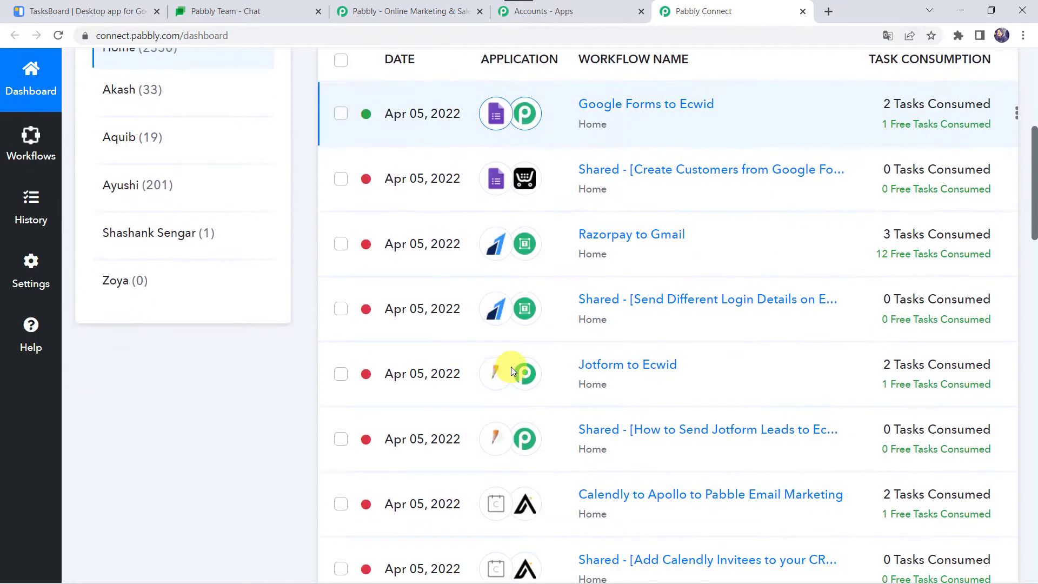
{"action": "scroll", "coordinate": [511, 367], "scroll_direction": "up", "scroll_amount": 7}
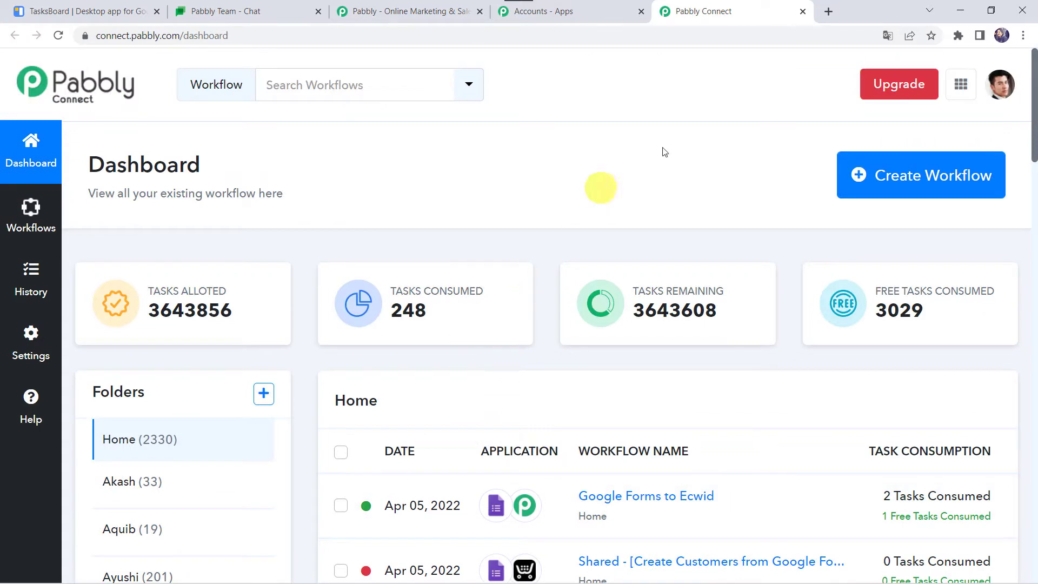
- Create a new workflow named "Google Tasks to Google Hangouts"
{"action": "left_click", "coordinate": [921, 174]}
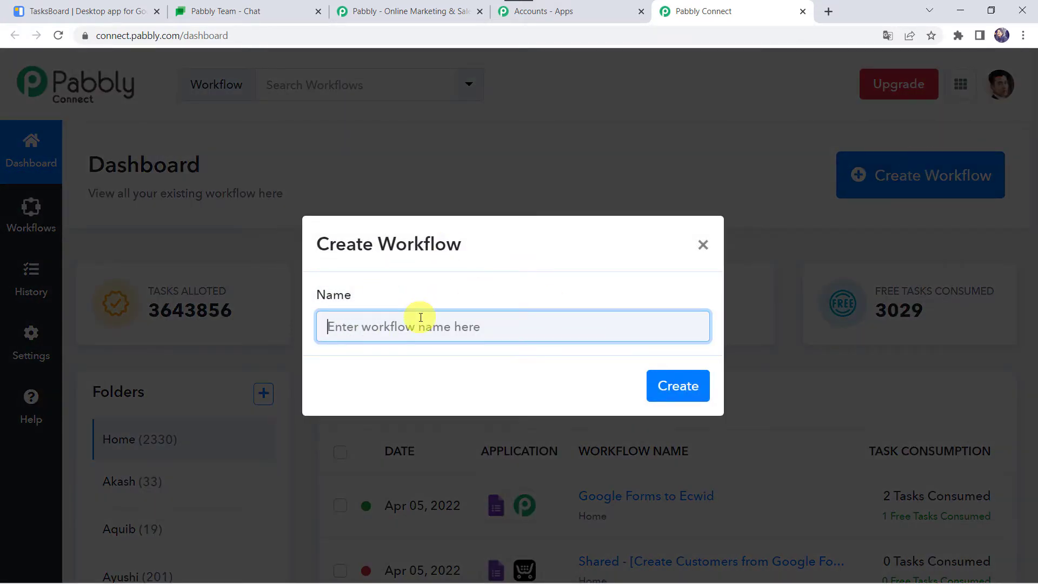
{"action": "type", "text": "Google Tasks to Google Hangouts"}
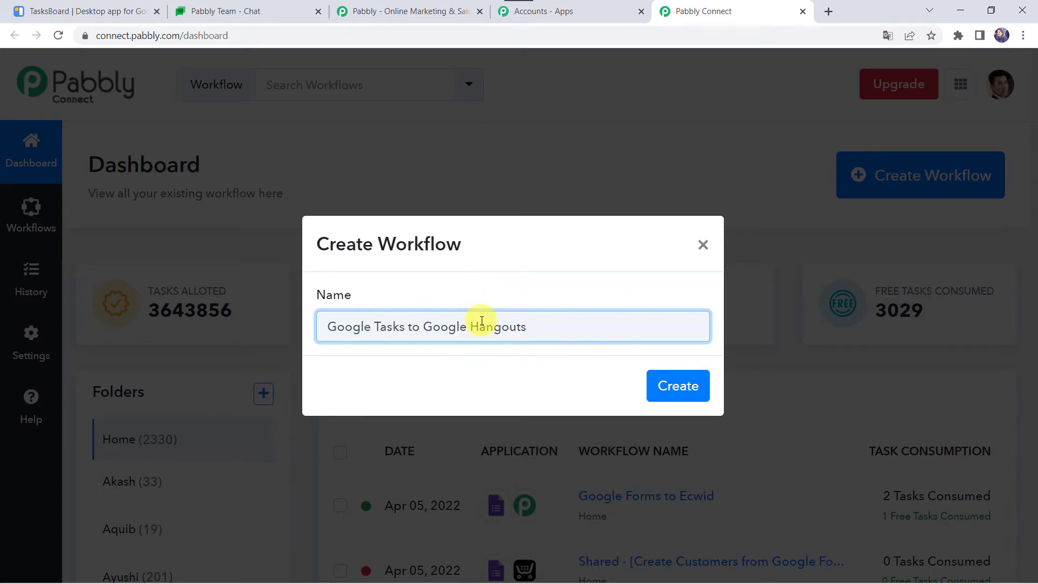
{"action": "left_click", "coordinate": [677, 399]}
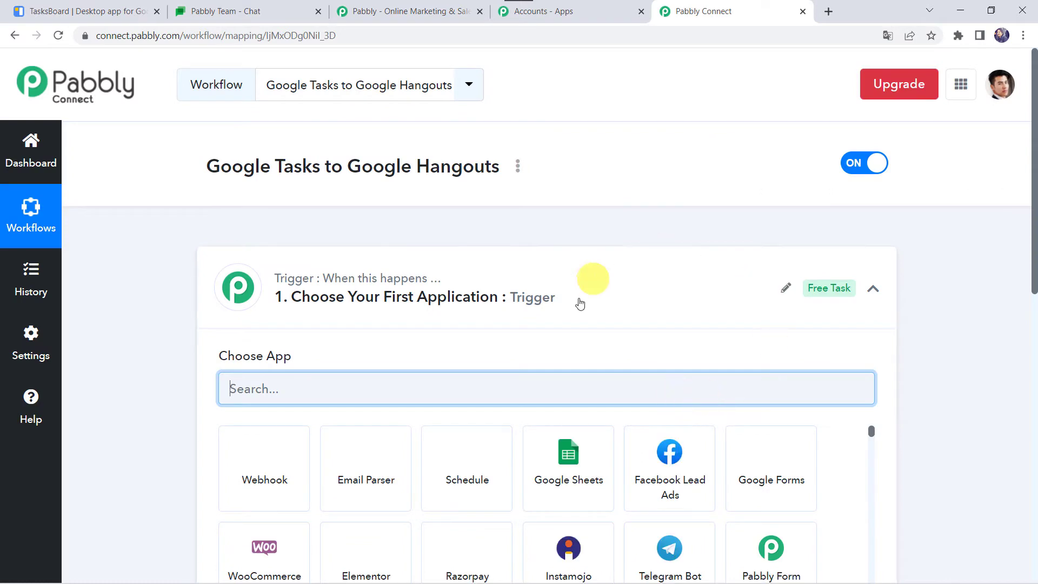
- Set the workflow's trigger application to Google Tasks with the New Task trigger event
{"action": "left_click", "coordinate": [576, 298]}
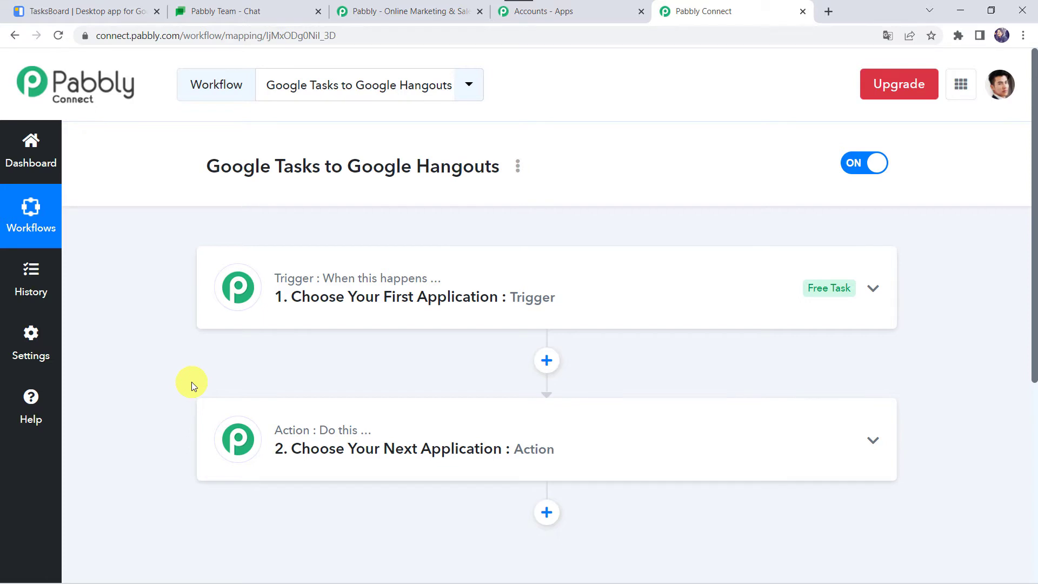
{"action": "left_click", "coordinate": [589, 315]}
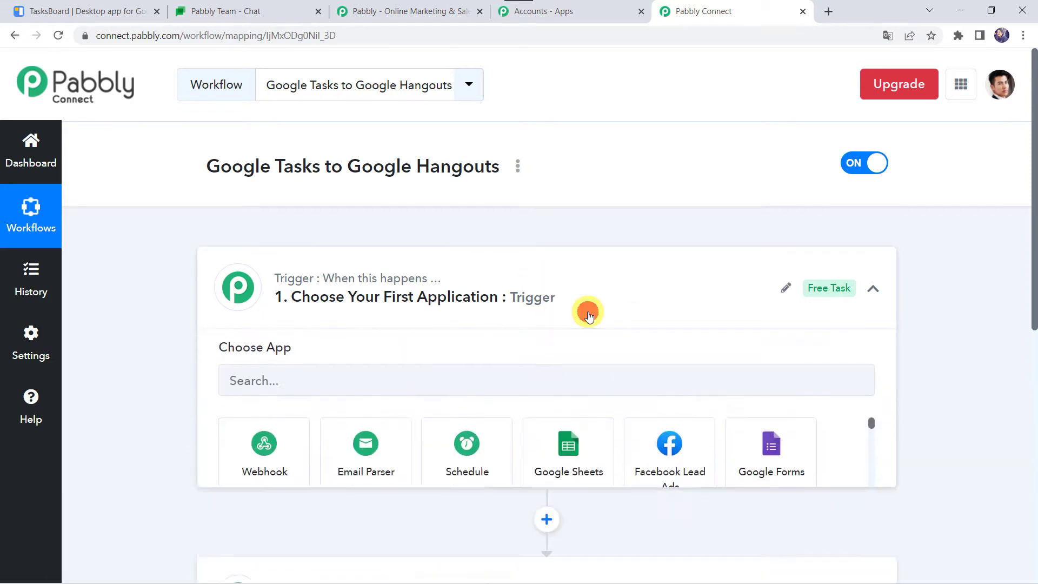
{"action": "left_click", "coordinate": [279, 390]}
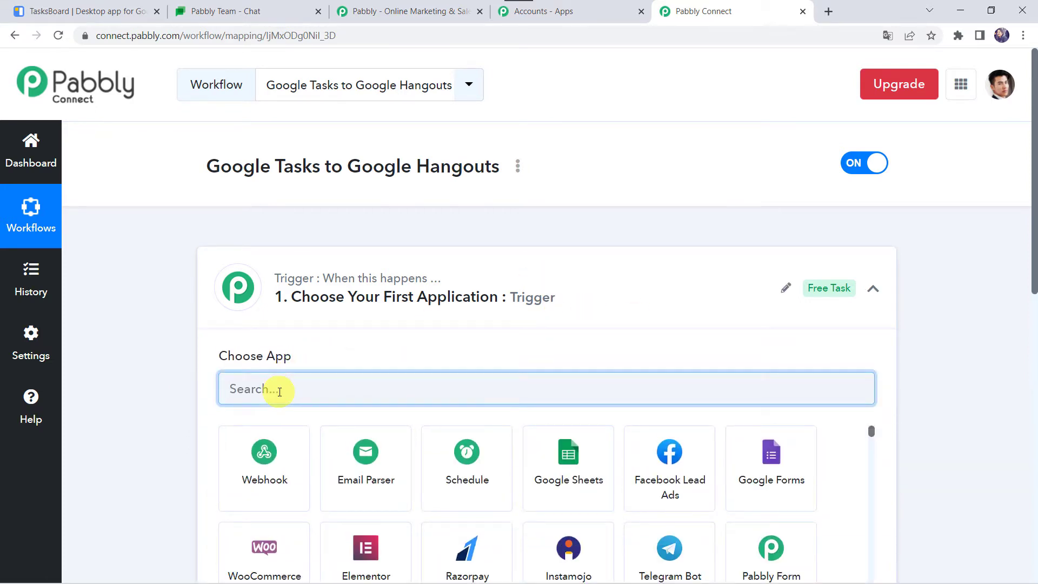
{"action": "type", "text": "Google ta"}
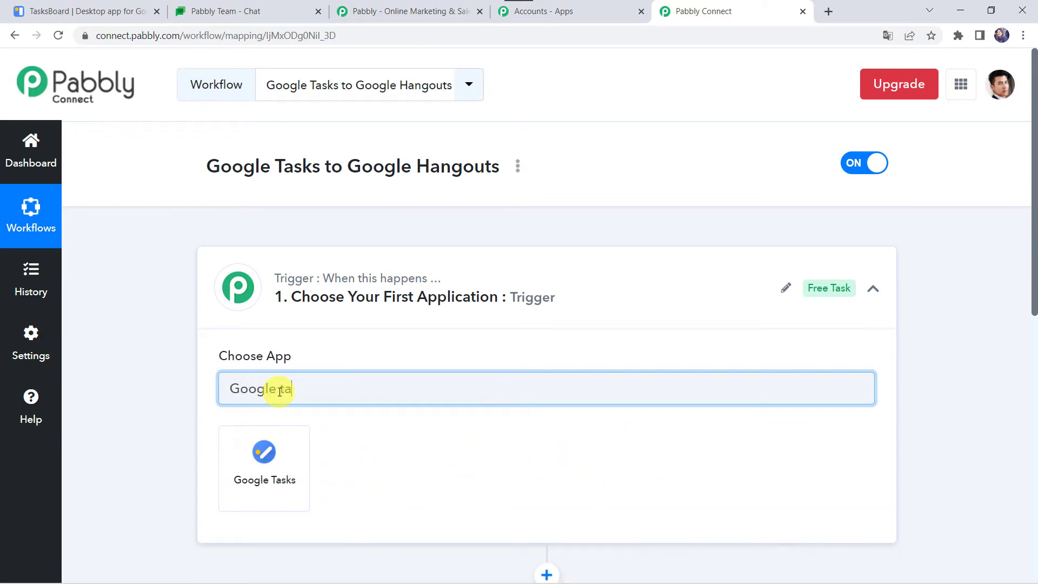
{"action": "left_click", "coordinate": [263, 483]}
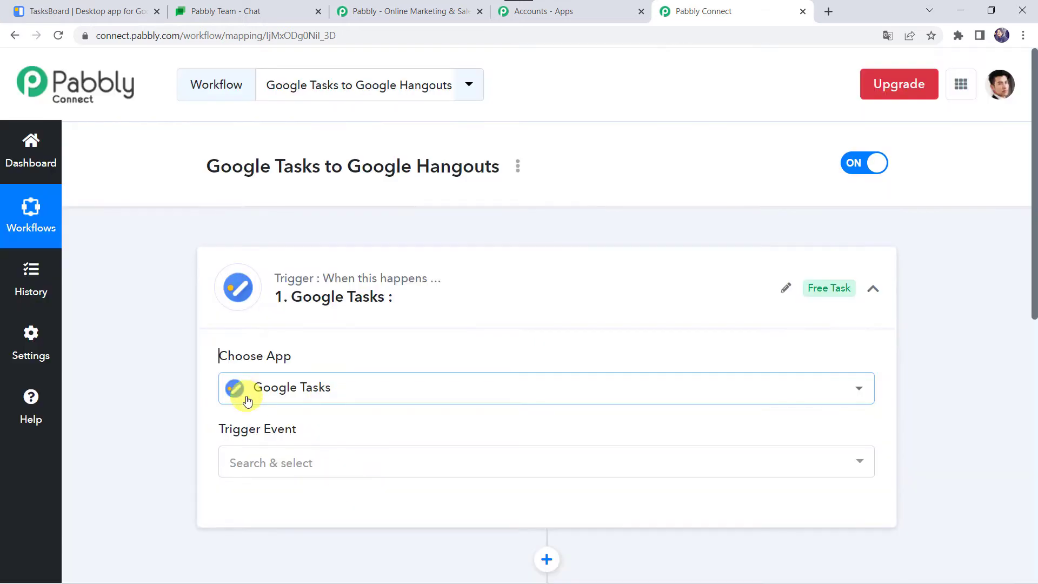
{"action": "scroll", "coordinate": [245, 394], "scroll_direction": "down", "scroll_amount": 2}
{"action": "left_click", "coordinate": [279, 324]}
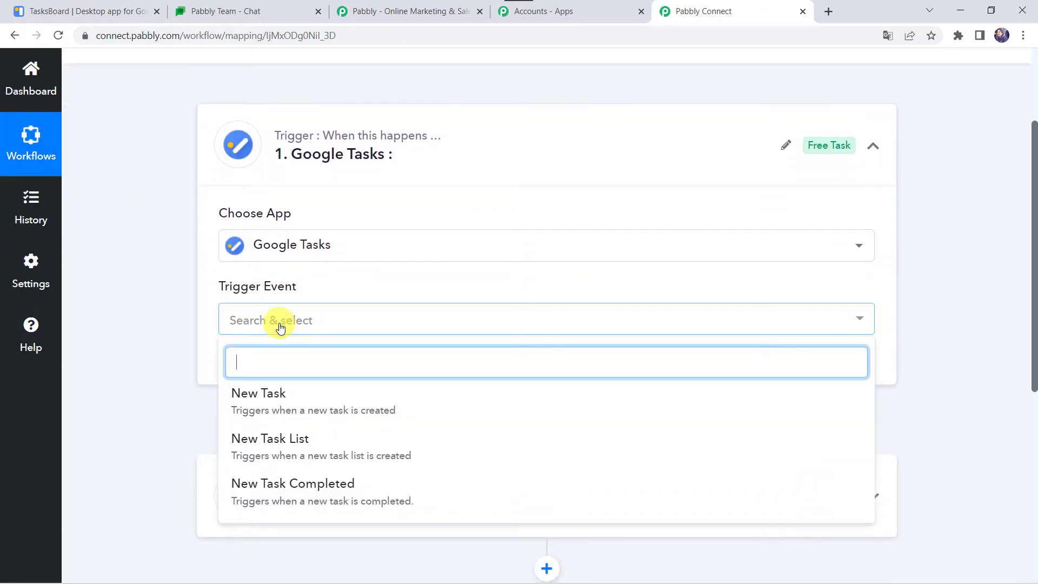
{"action": "left_click", "coordinate": [280, 406]}
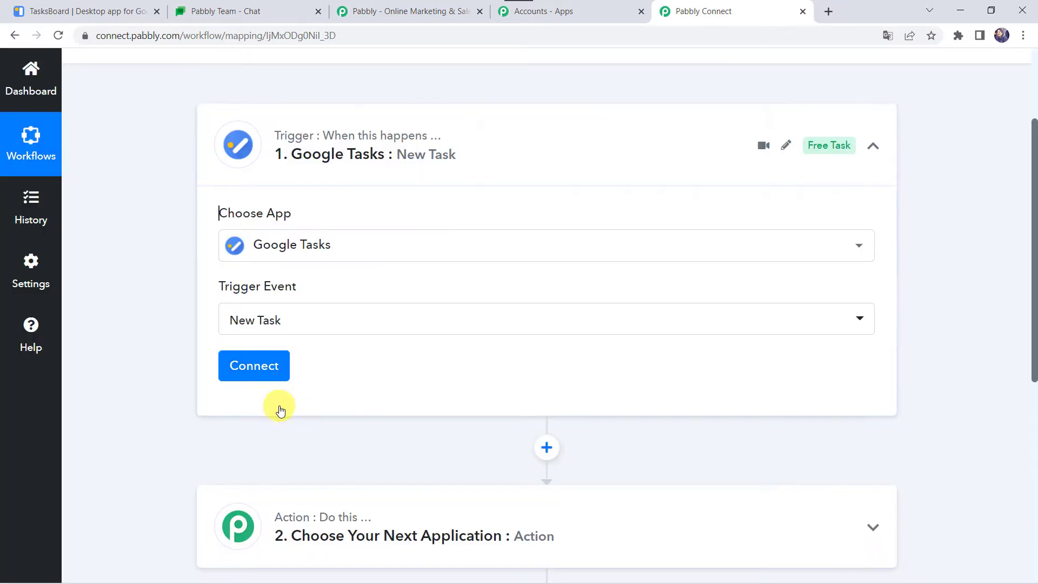
- Add a new Google Tasks connection for the trigger and authorize Pabbly Connect Tasks with the Google account that holds the task lists
{"action": "left_click", "coordinate": [251, 368]}
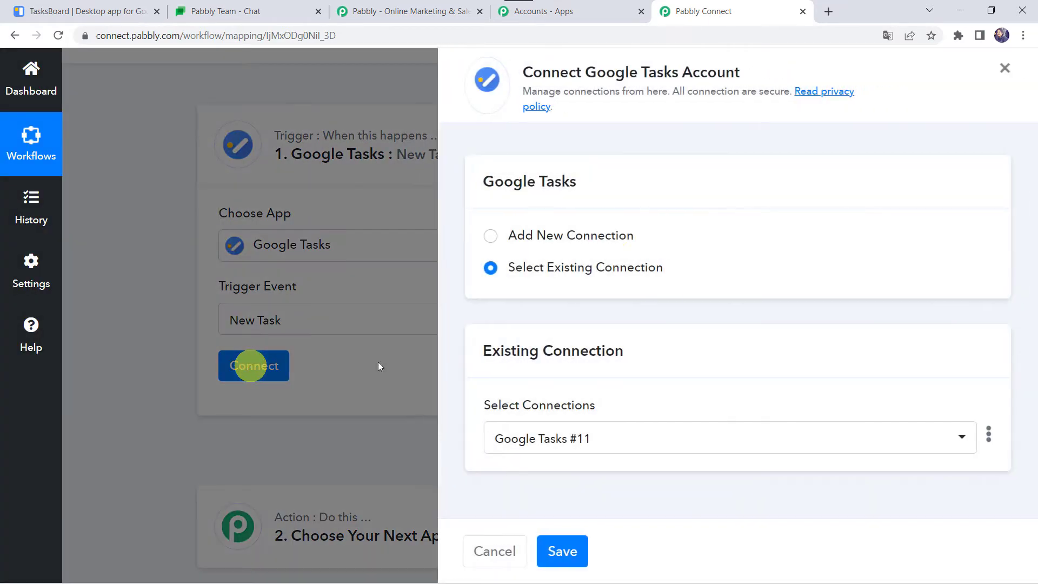
{"action": "left_click", "coordinate": [551, 238]}
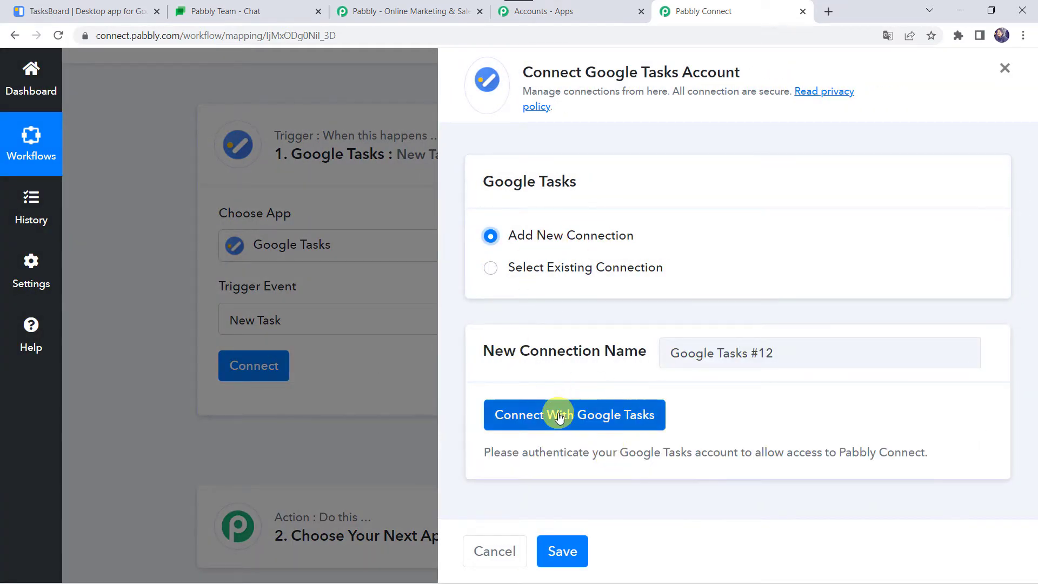
{"action": "left_click", "coordinate": [559, 415]}
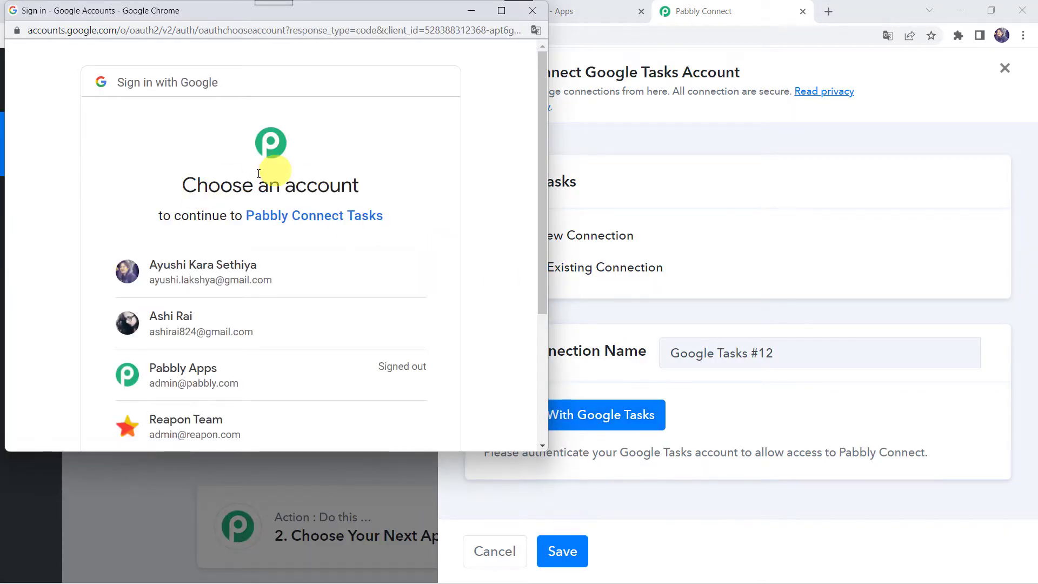
{"action": "left_click", "coordinate": [188, 322]}
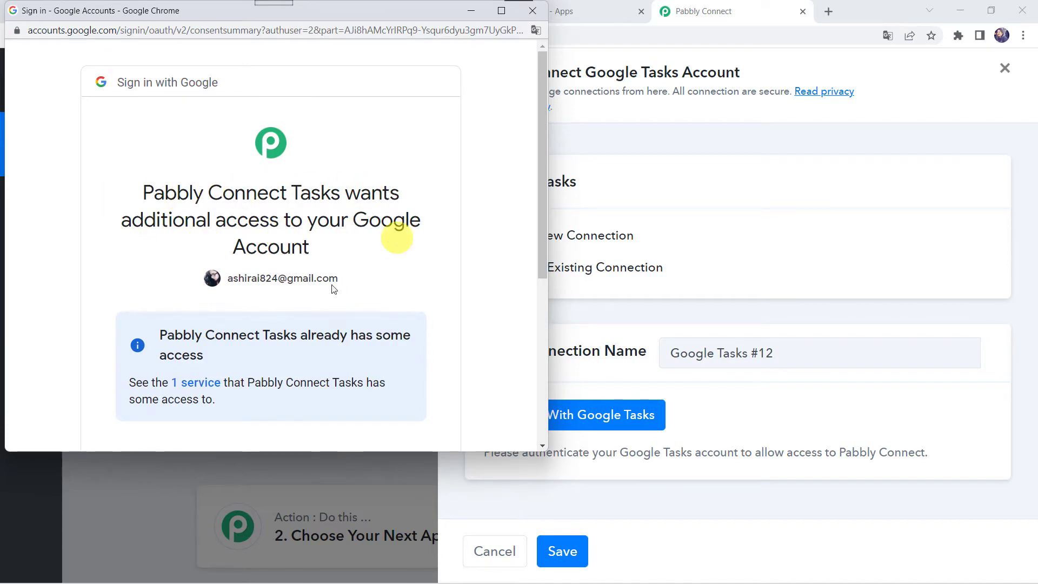
{"action": "scroll", "coordinate": [281, 349], "scroll_direction": "down", "scroll_amount": 5}
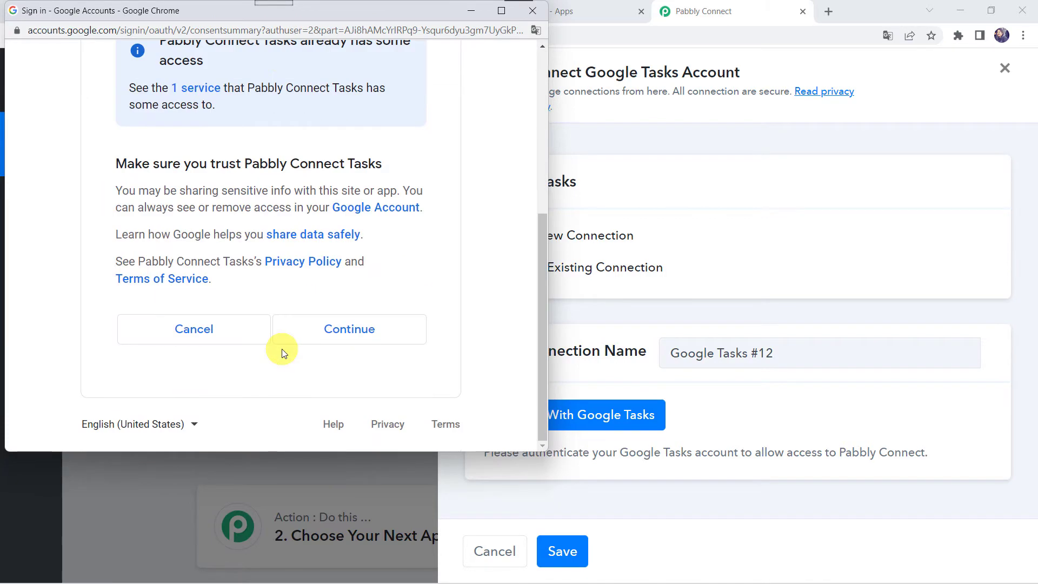
{"action": "left_click", "coordinate": [351, 327]}
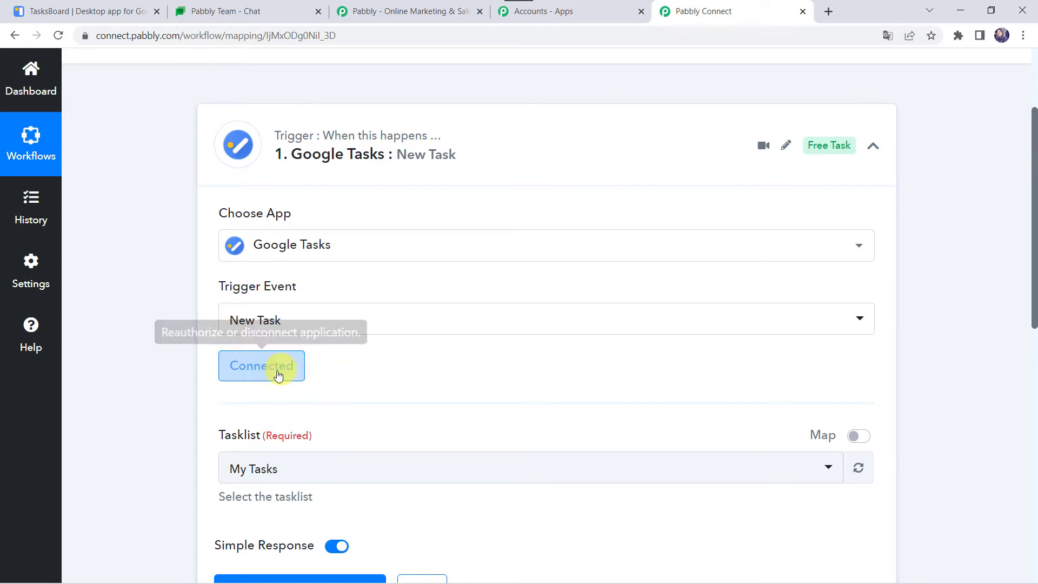
- Check the available task lists in TasksBoard and set the Pabbly Connect trigger's tasklist to Integration App
{"action": "scroll", "coordinate": [306, 371], "scroll_direction": "down", "scroll_amount": 2}
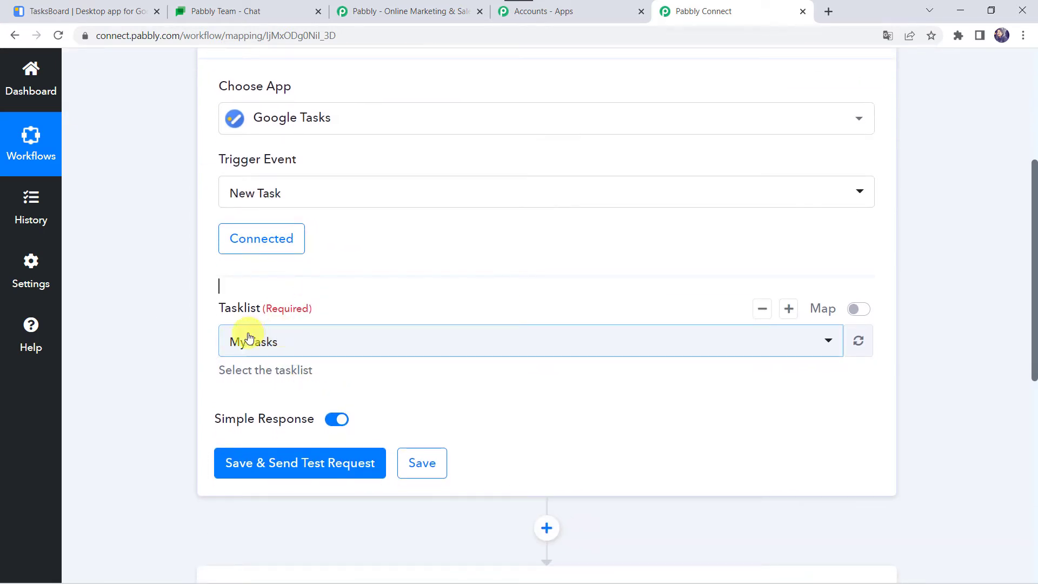
{"action": "left_click", "coordinate": [102, 7]}
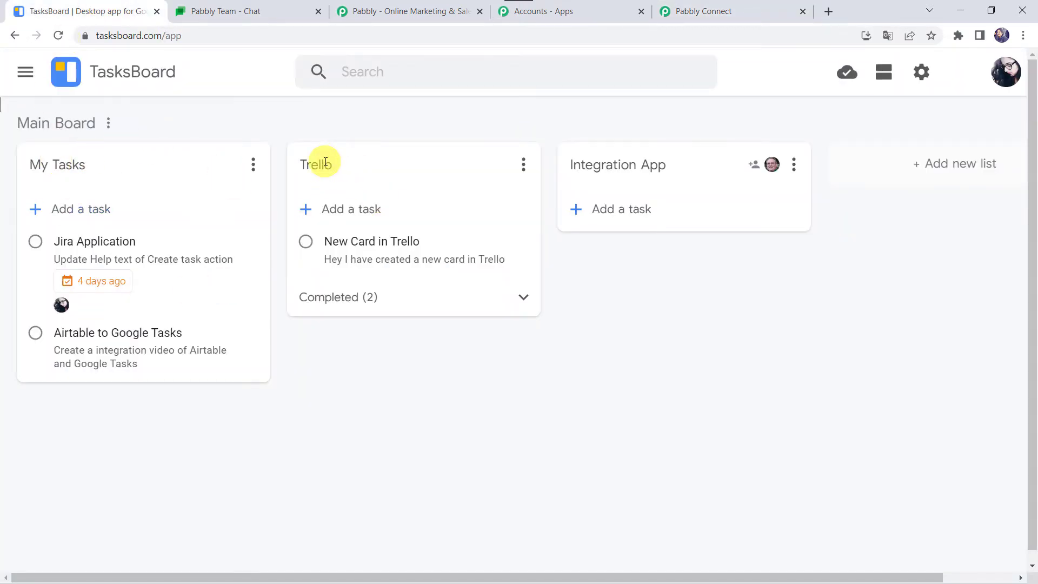
{"action": "scroll", "coordinate": [620, 166], "scroll_direction": "right", "scroll_amount": 1}
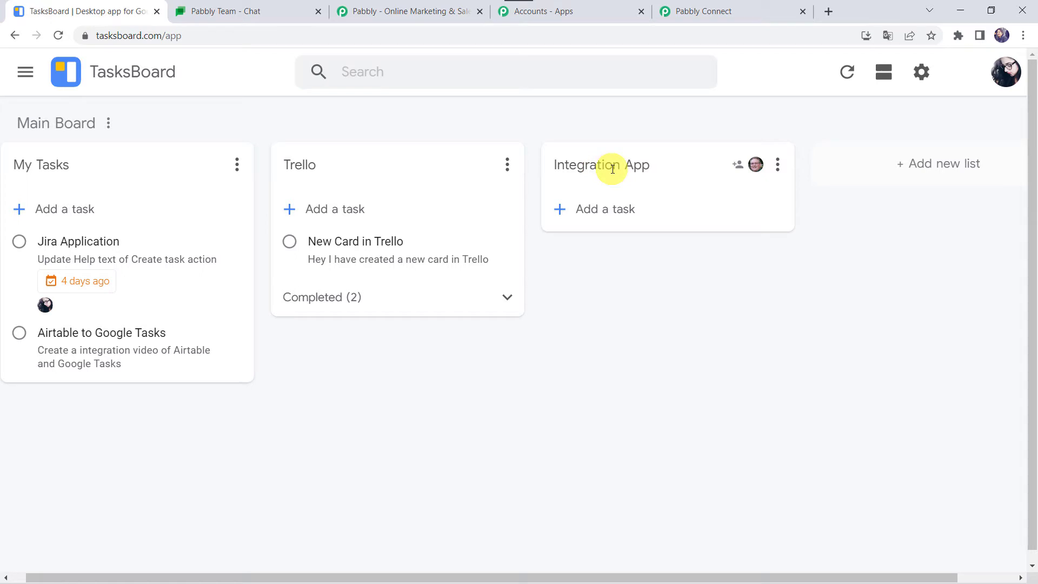
{"action": "left_click", "coordinate": [723, 9]}
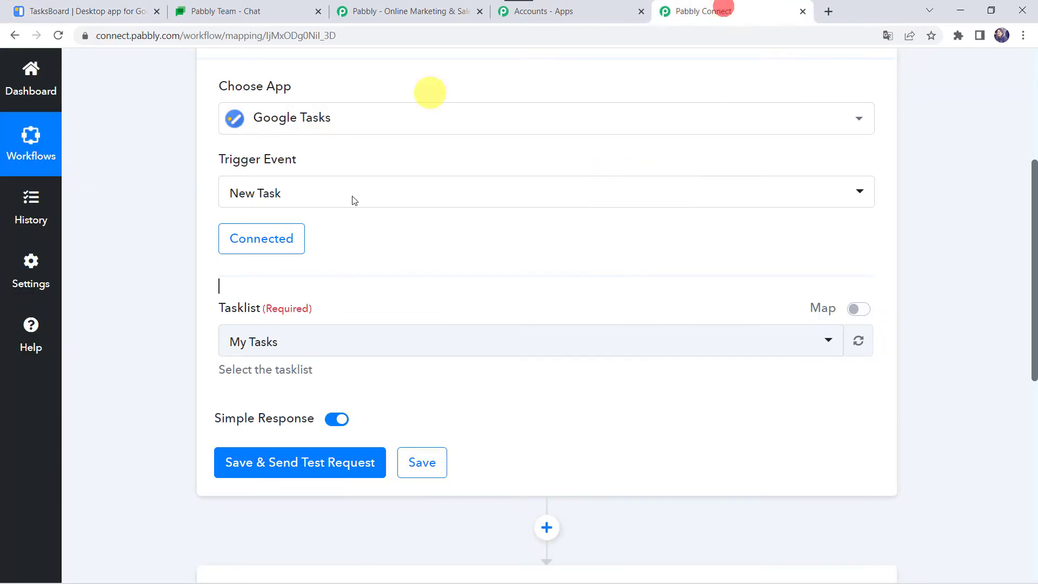
{"action": "left_click", "coordinate": [271, 341]}
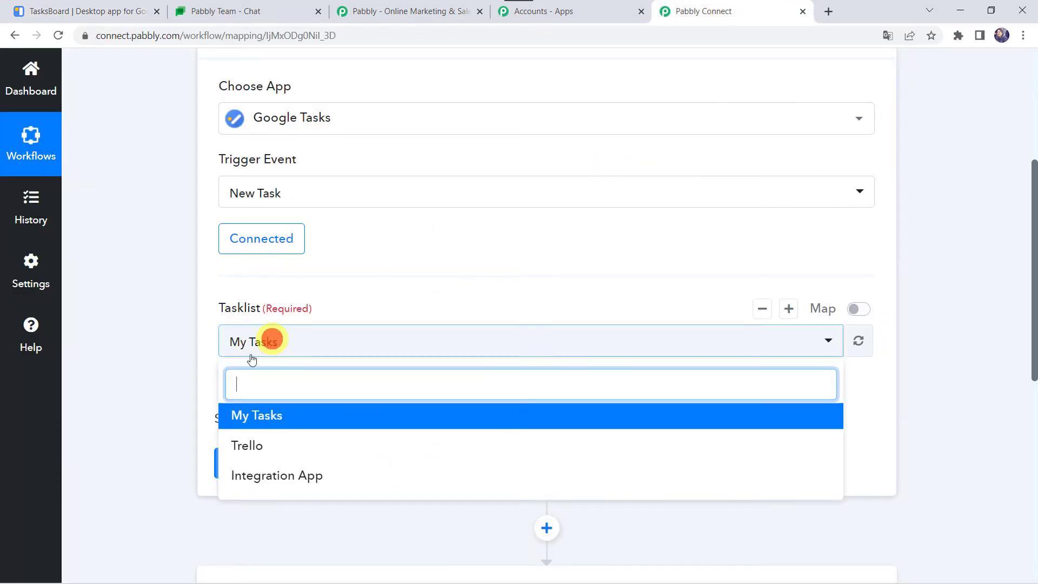
{"action": "left_click", "coordinate": [292, 479]}
{"action": "scroll", "coordinate": [139, 375], "scroll_direction": "up", "scroll_amount": 1}
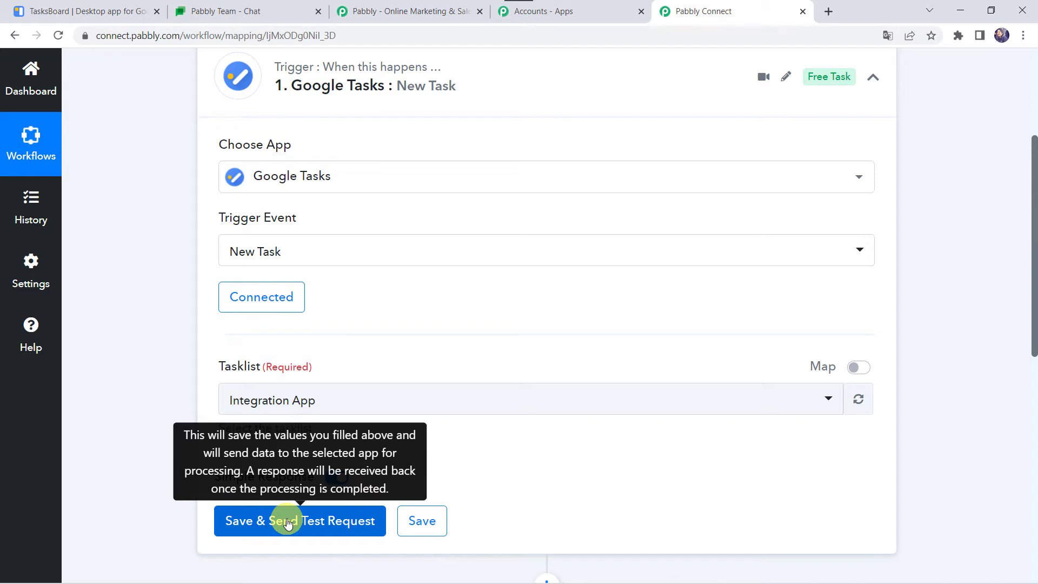
- Switch to TasksBoard and add a task titled "Instamojo Issue" to the Integration App list
{"action": "left_click", "coordinate": [120, 14]}
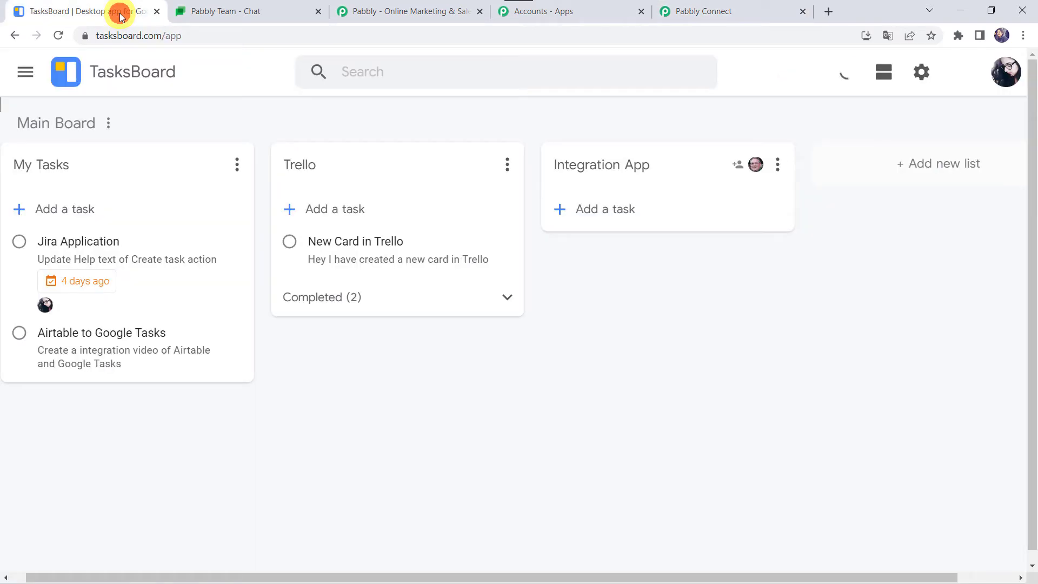
{"action": "left_click", "coordinate": [598, 215]}
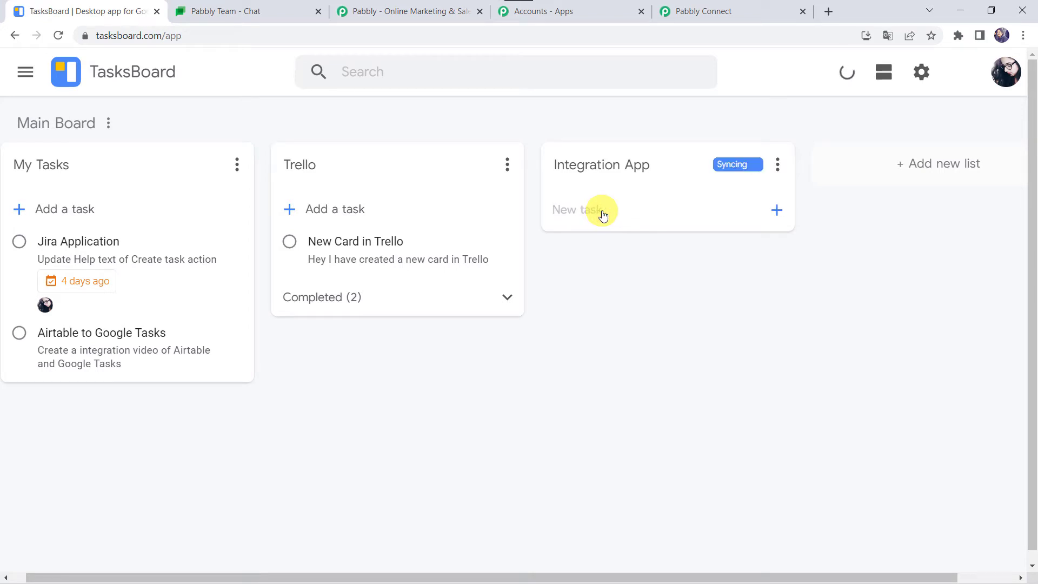
{"action": "type", "text": "Instamojo Issue"}
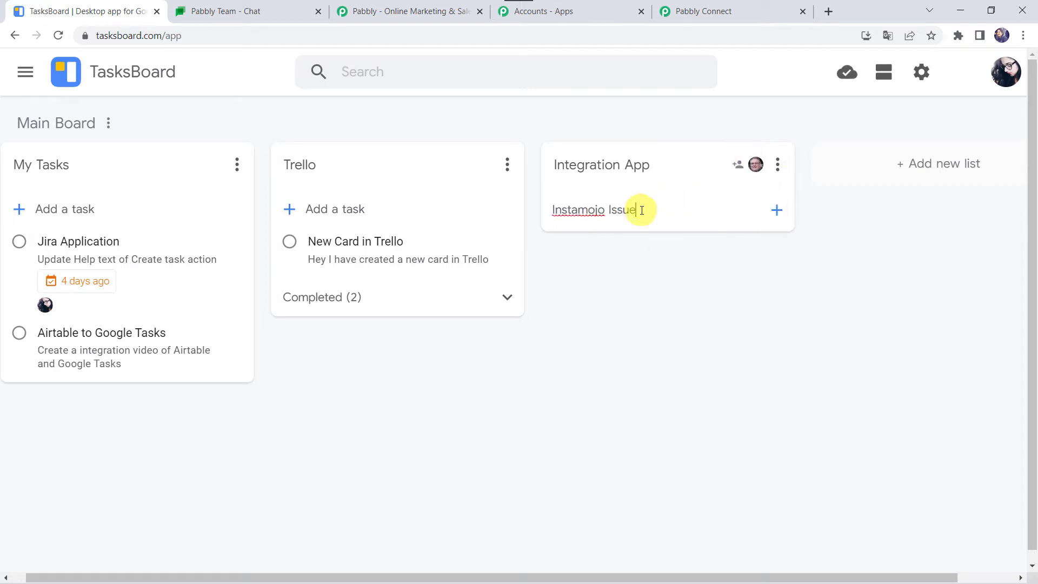
{"action": "key", "text": "Return"}
- Give the Instamojo Issue task the details "Instamojo Trigger 'New Sale' not capturing the response." and assign it to the collaborator on the shared list
{"action": "left_click", "coordinate": [777, 244]}
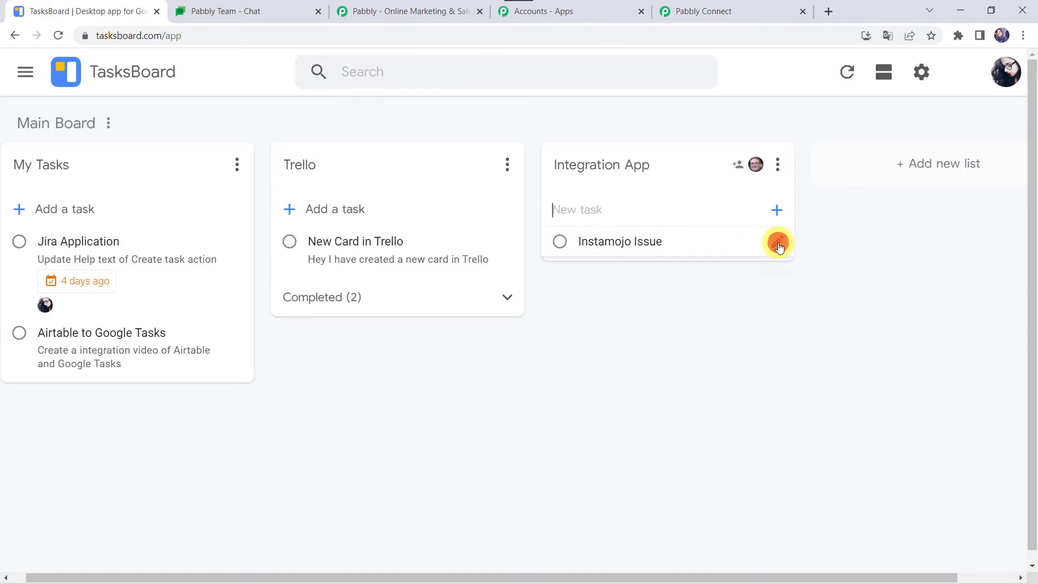
{"action": "left_click", "coordinate": [424, 291]}
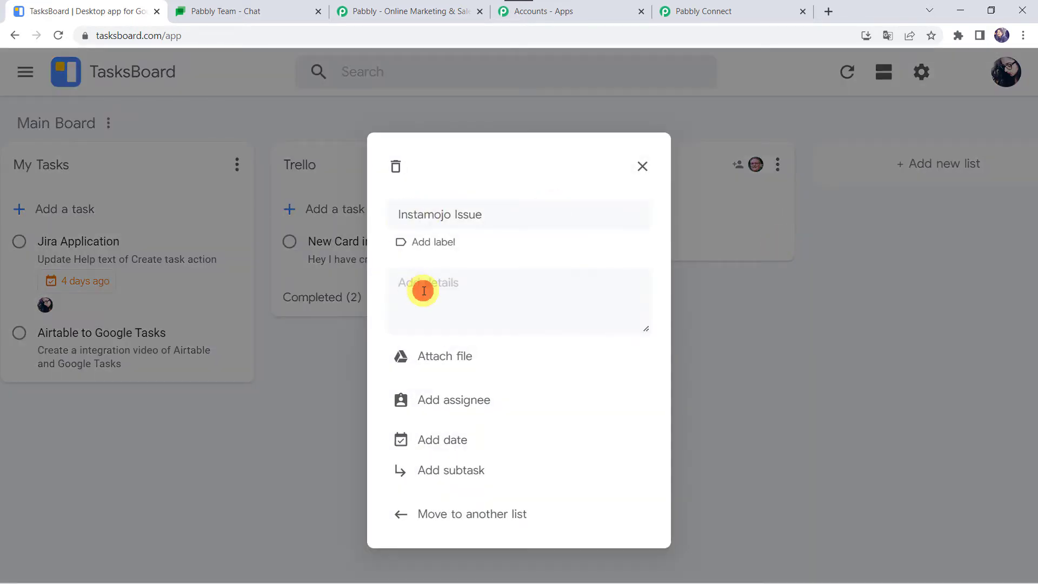
{"action": "type", "text": "Instamojo Trigger 'New Sale' no"}
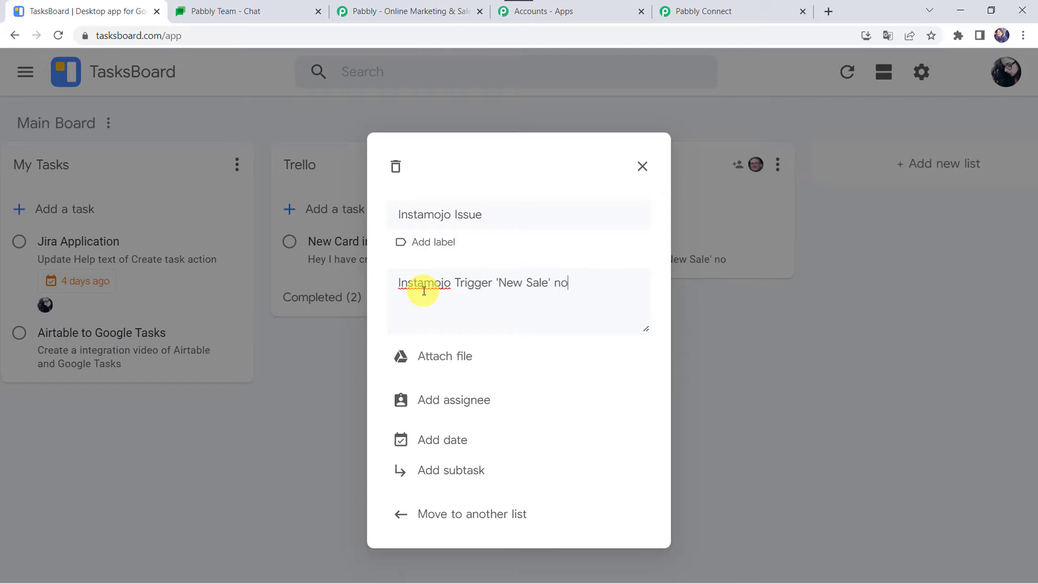
{"action": "type", "text": "uring the response."}
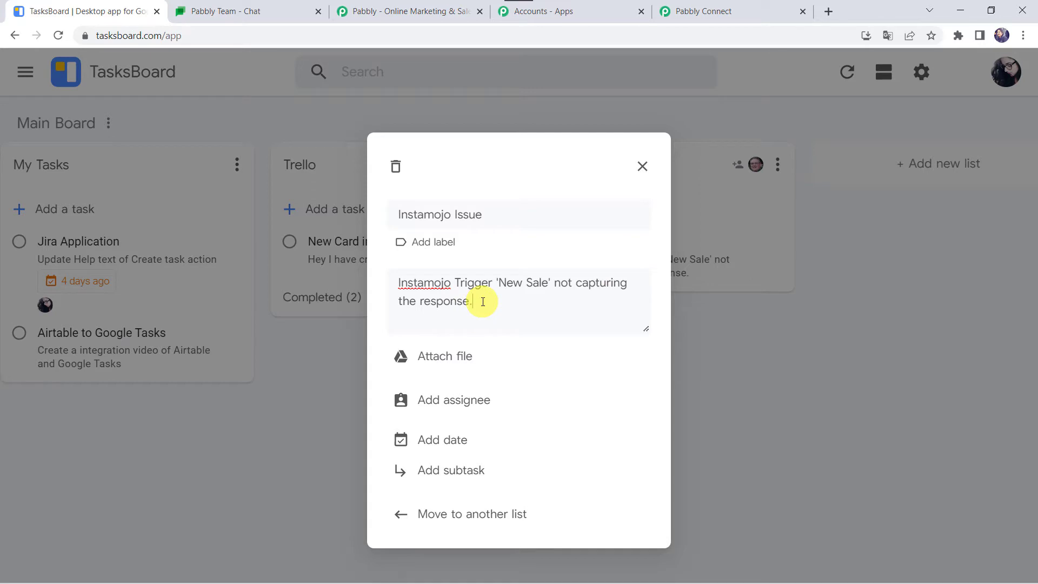
{"action": "left_click", "coordinate": [424, 401]}
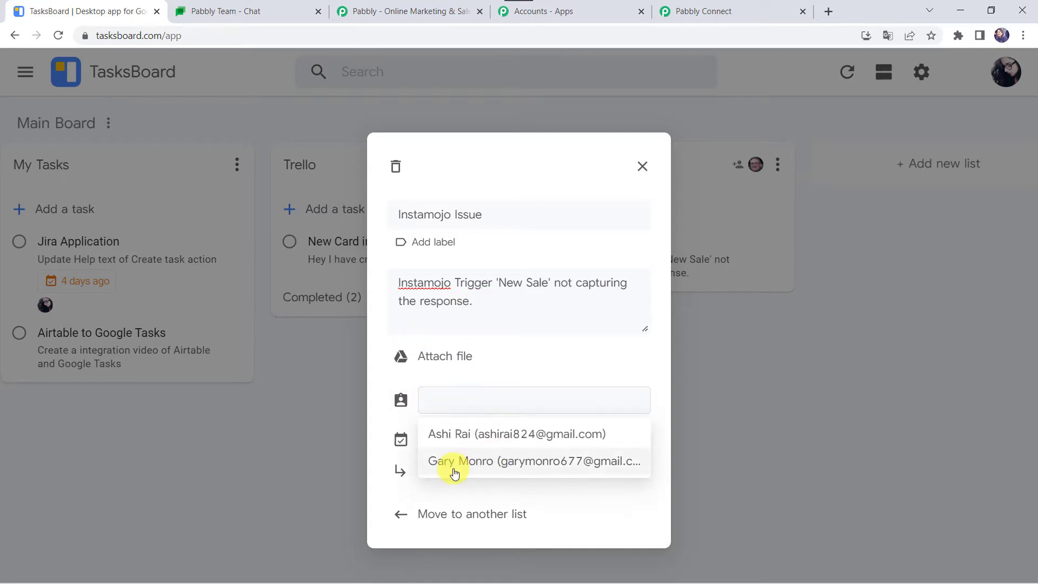
{"action": "left_click", "coordinate": [454, 470]}
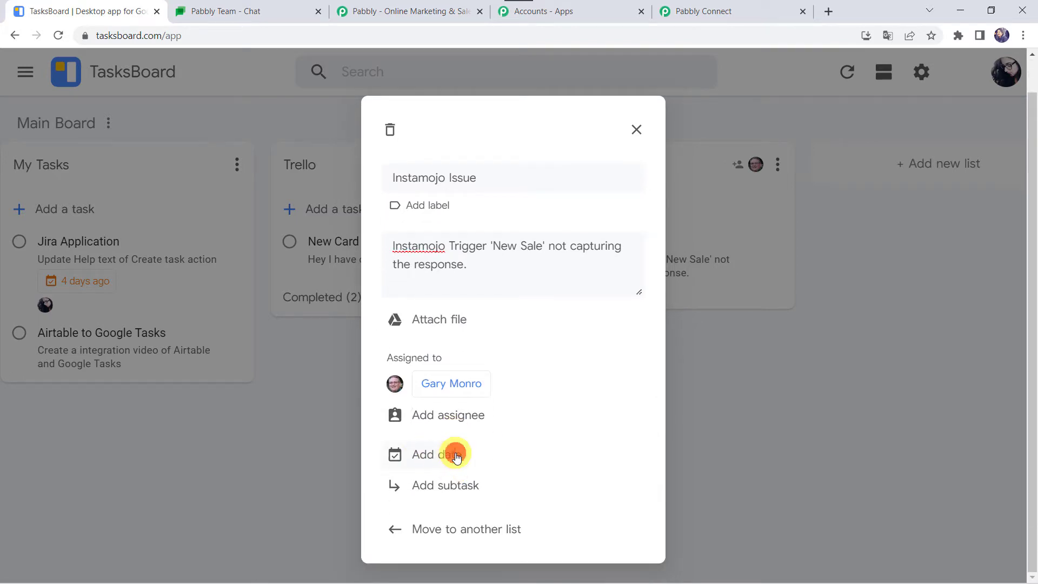
- Set the due date of the Instamojo Issue task to Friday, April 15, 2022
{"action": "left_click", "coordinate": [434, 460]}
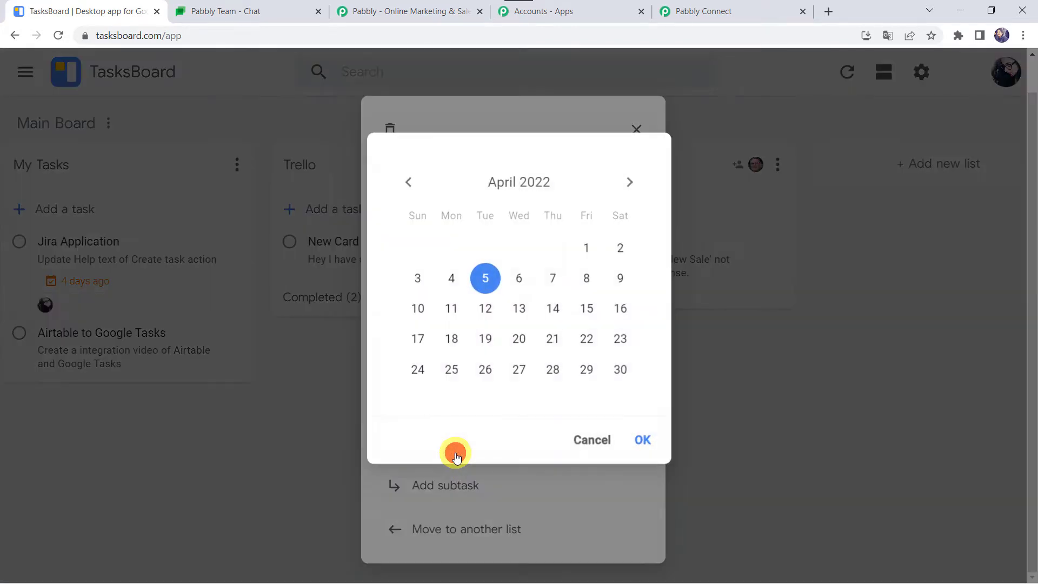
{"action": "left_click", "coordinate": [587, 309]}
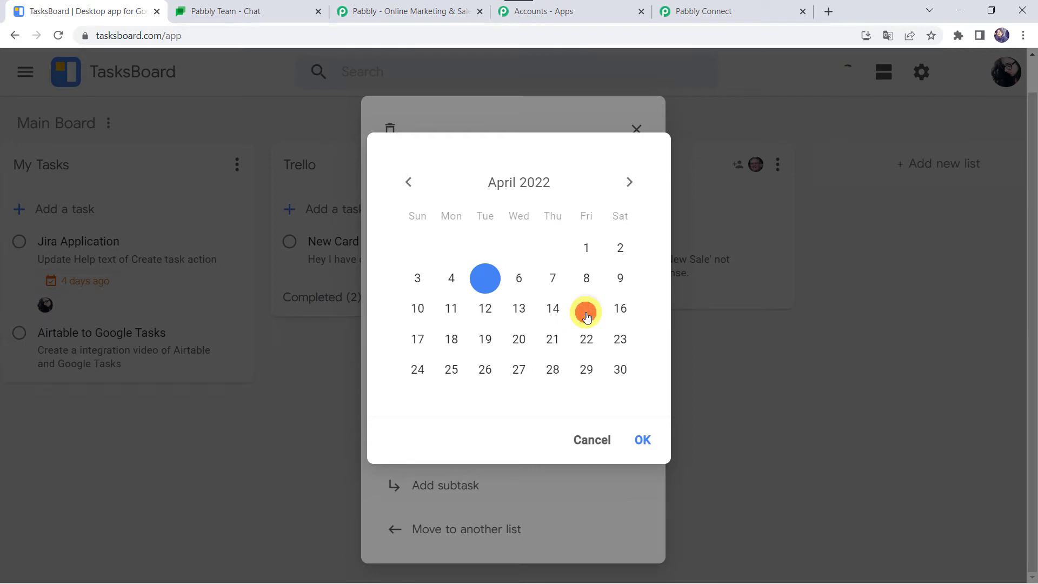
{"action": "left_click", "coordinate": [640, 439]}
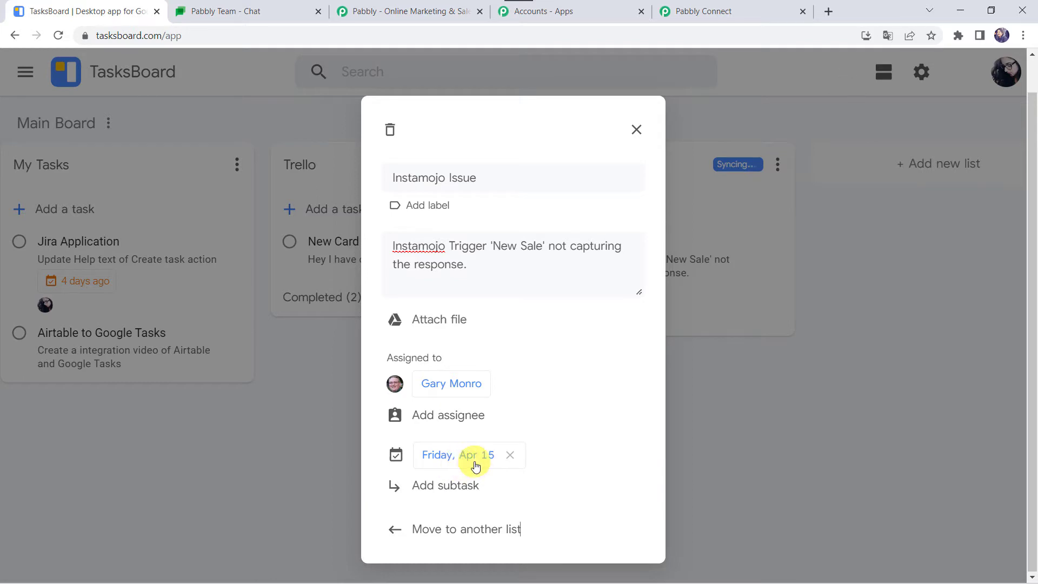
{"action": "left_click", "coordinate": [761, 328]}
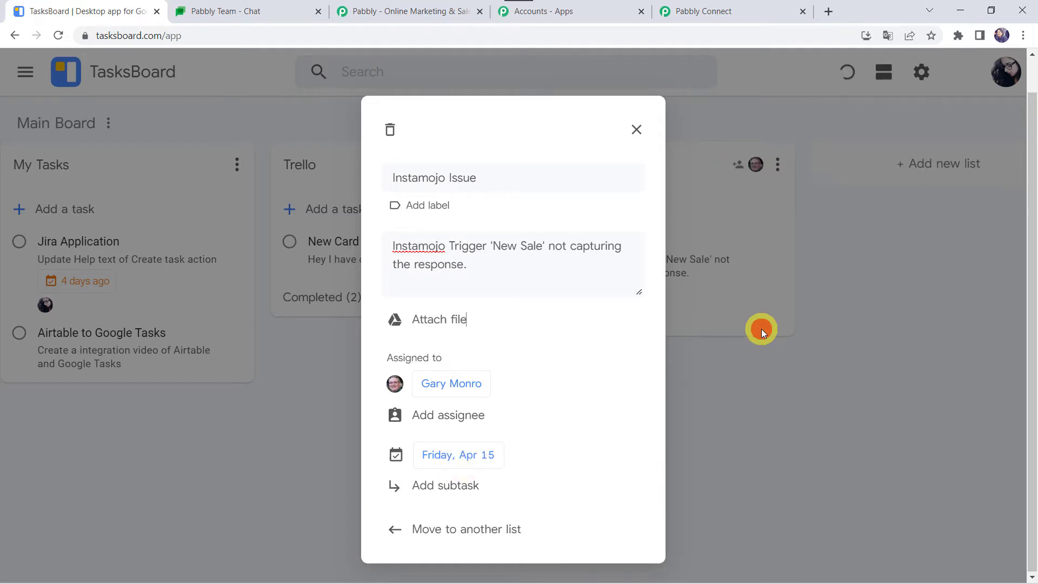
- Switch to Pabbly Connect, save the Google Tasks trigger with a test request, and review the response with its Notes value enlarged
{"action": "left_click", "coordinate": [748, 8]}
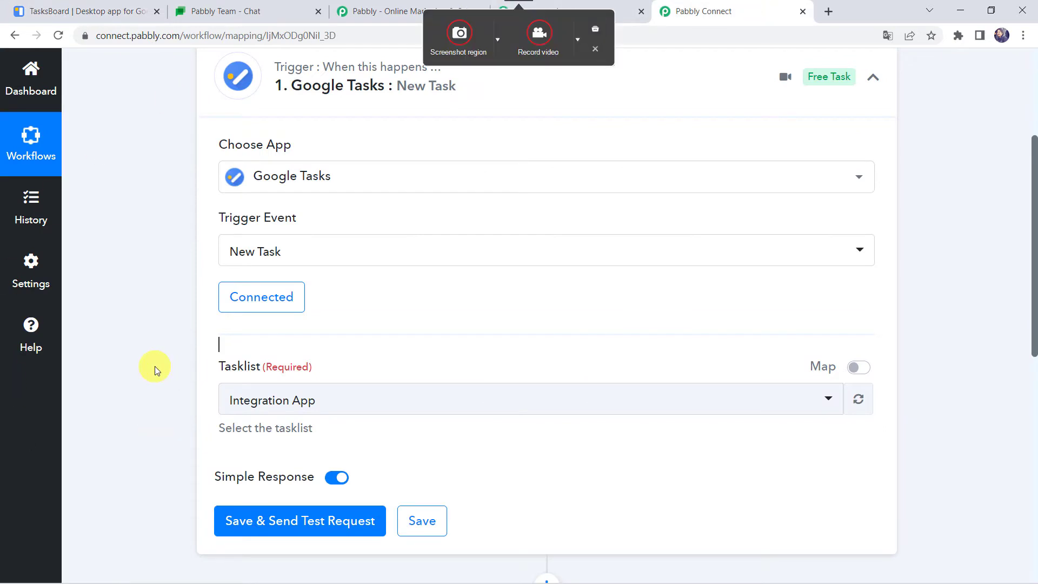
{"action": "left_click", "coordinate": [296, 521]}
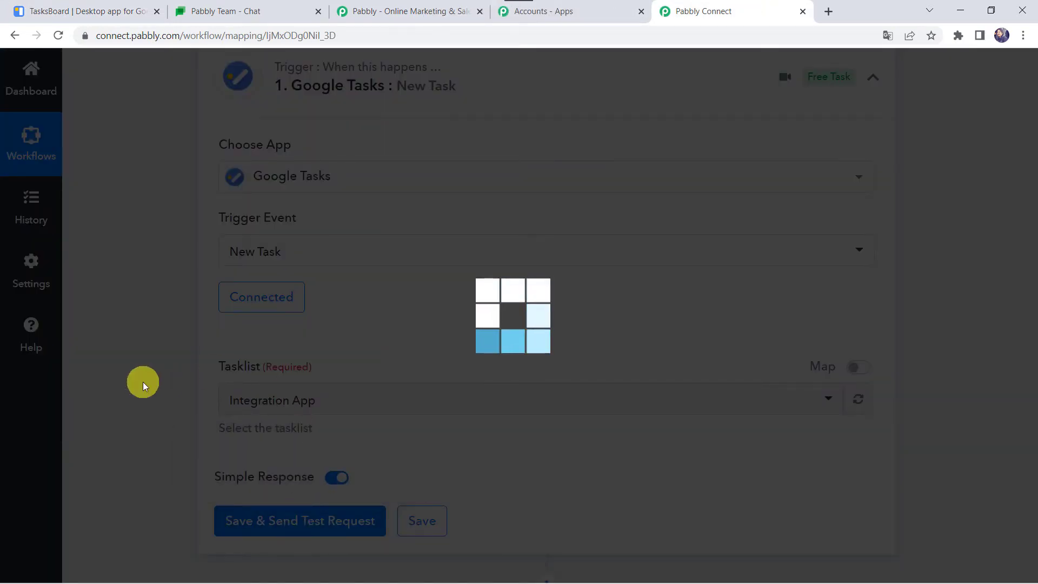
{"action": "scroll", "coordinate": [143, 382], "scroll_direction": "down", "scroll_amount": 6}
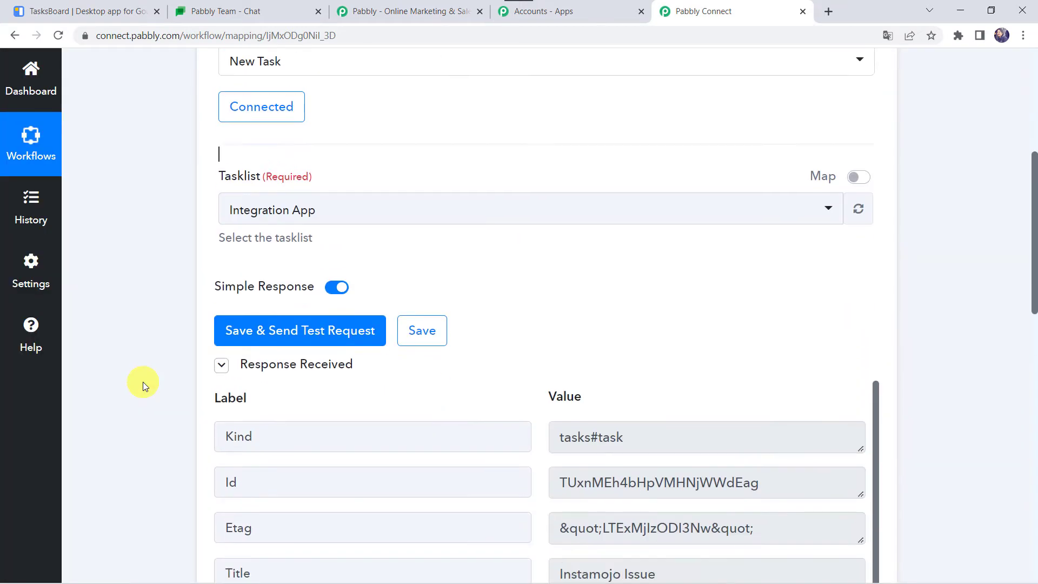
{"action": "scroll", "coordinate": [398, 436], "scroll_direction": "down", "scroll_amount": 2}
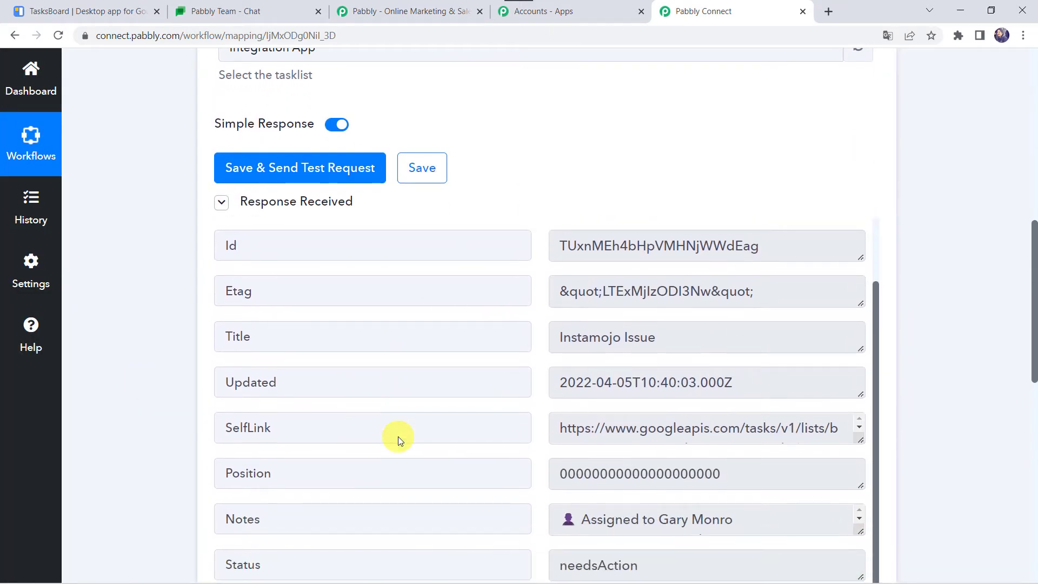
{"action": "scroll", "coordinate": [145, 351], "scroll_direction": "down", "scroll_amount": 2}
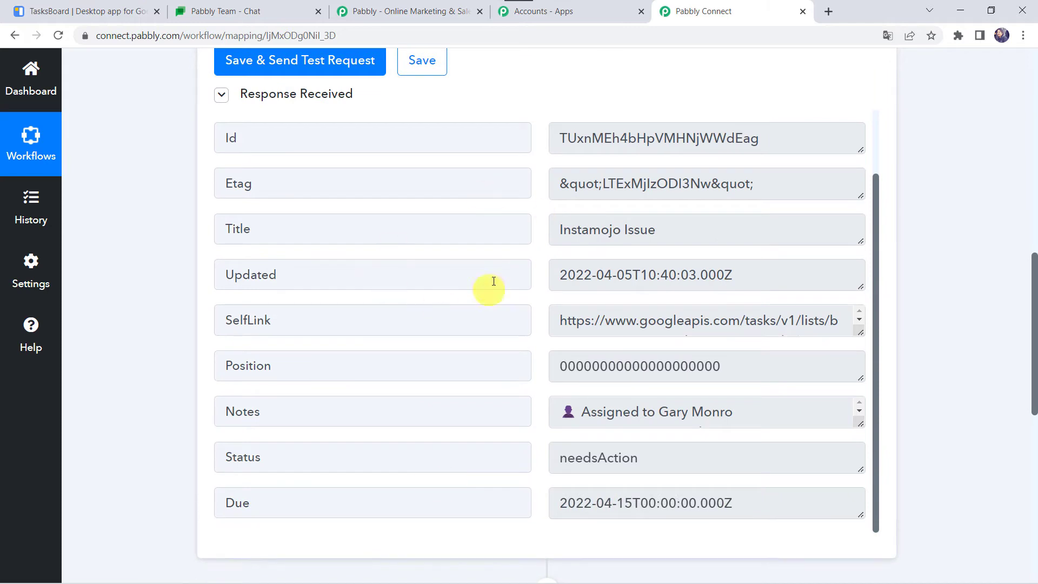
{"action": "scroll", "coordinate": [492, 281], "scroll_direction": "up", "scroll_amount": 3}
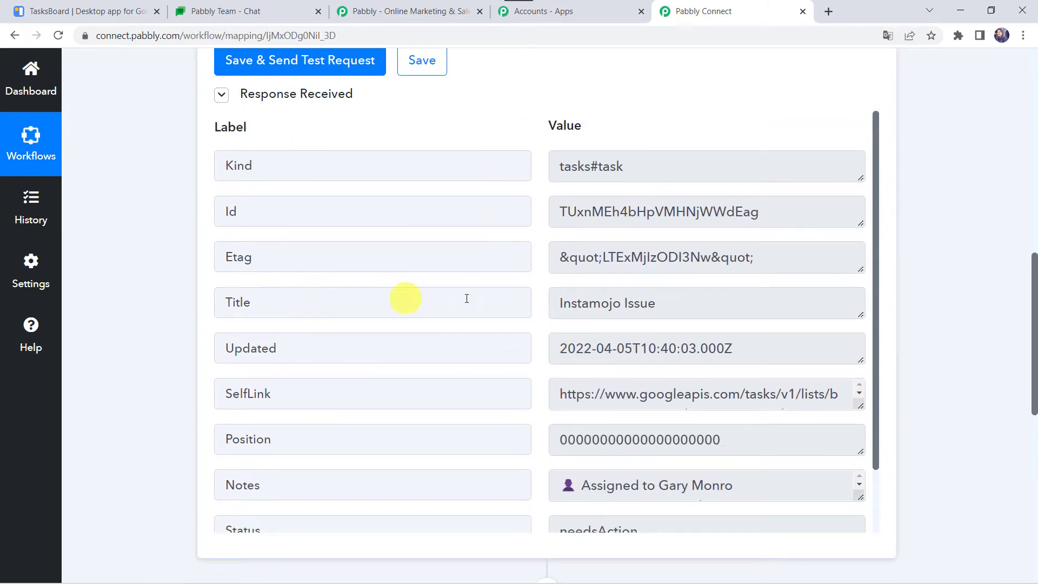
{"action": "scroll", "coordinate": [611, 307], "scroll_direction": "down", "scroll_amount": 2}
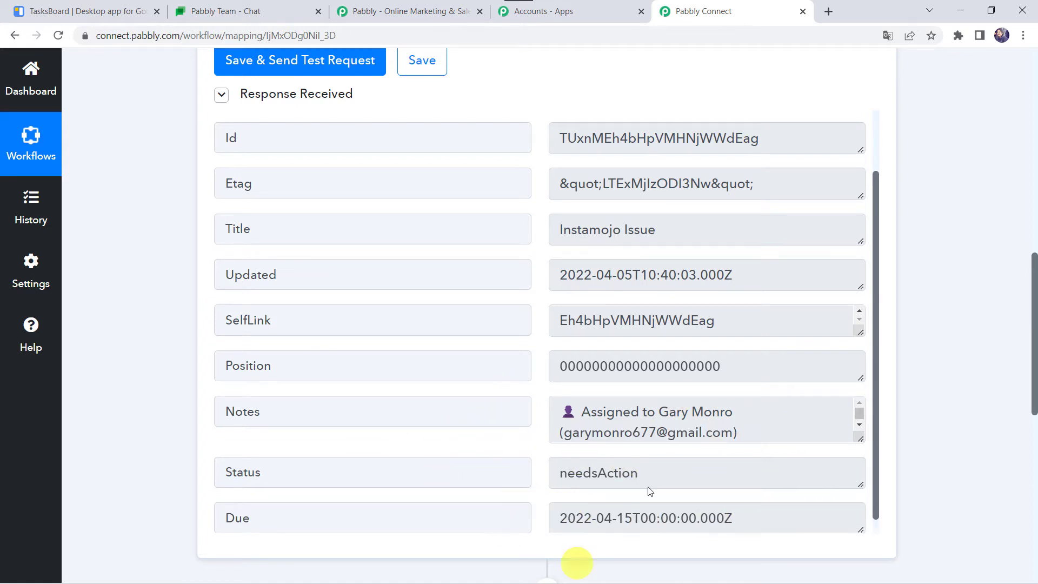
{"action": "left_click_drag", "start_coordinate": [861, 439], "coordinate": [860, 519]}
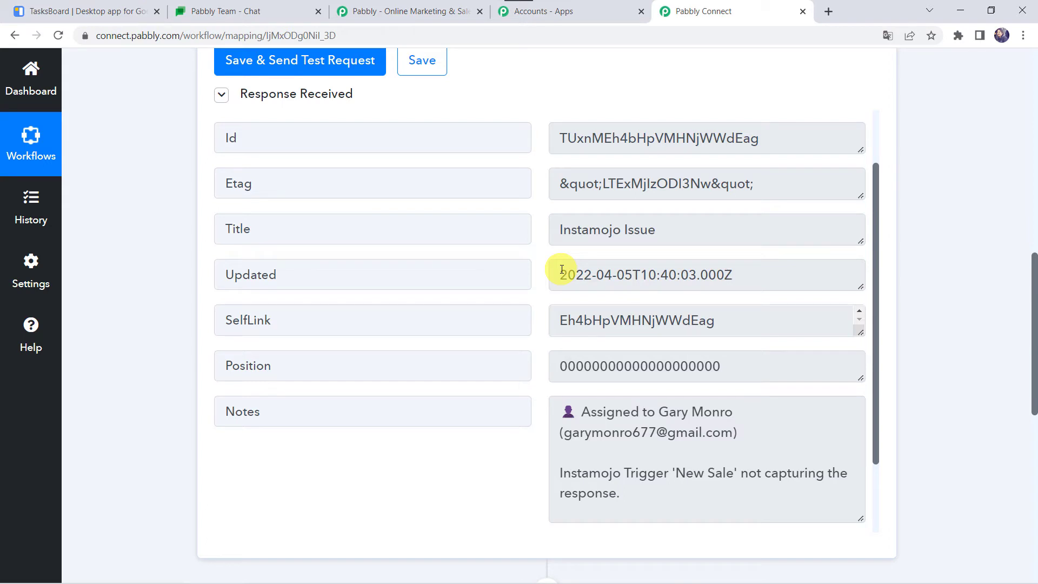
- Choose Date/Time Formatter by Pabbly as the app for the workflow's second step
{"action": "scroll", "coordinate": [155, 414], "scroll_direction": "down", "scroll_amount": 8}
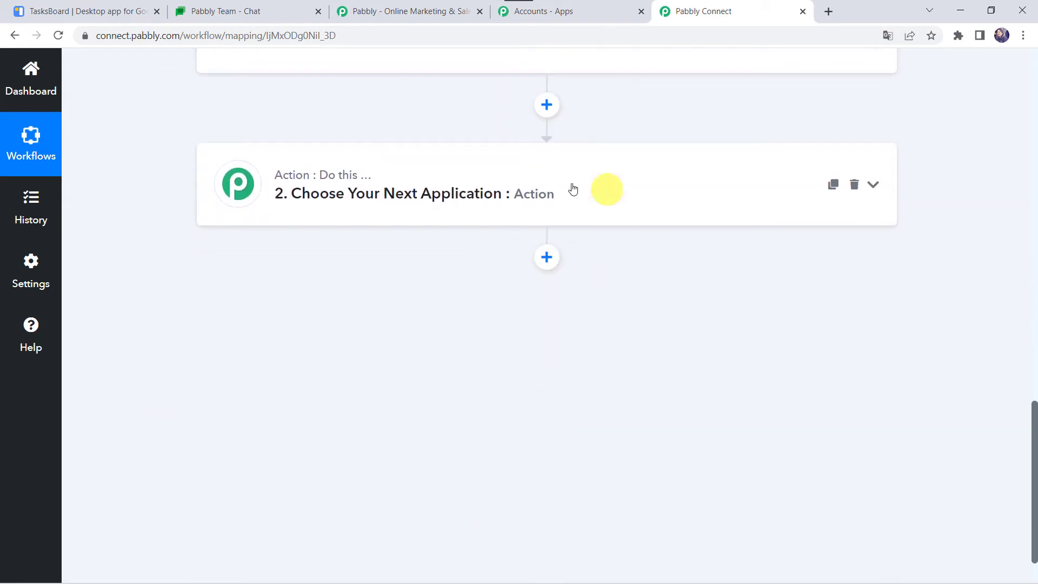
{"action": "left_click", "coordinate": [567, 190]}
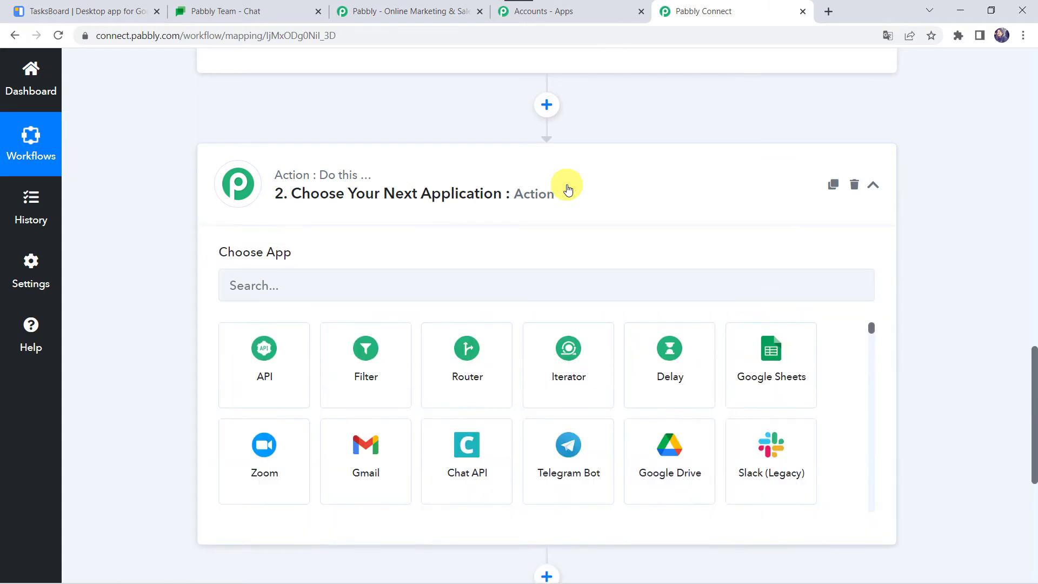
{"action": "left_click", "coordinate": [267, 306]}
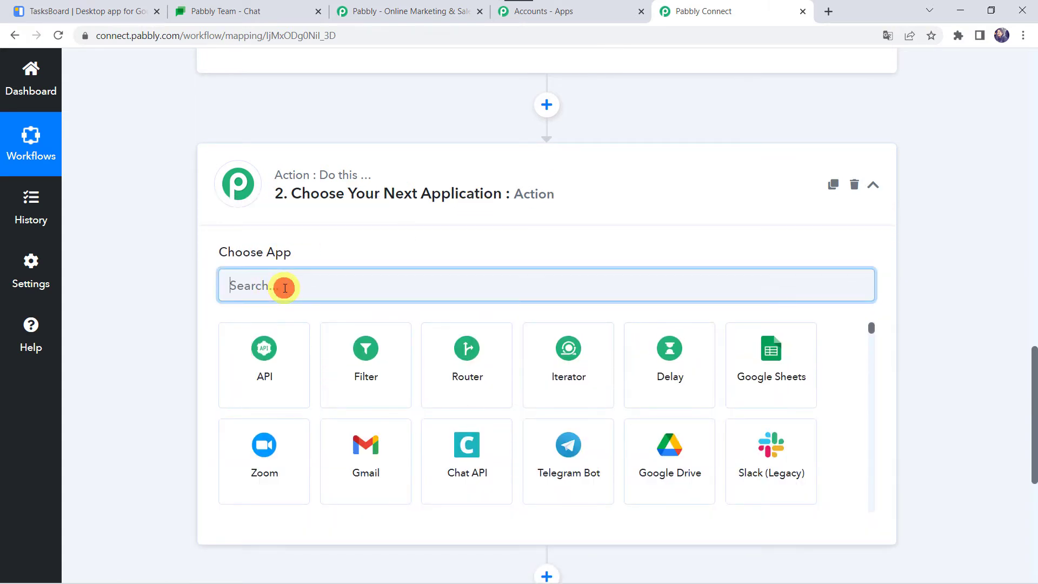
{"action": "type", "text": "Date"}
{"action": "left_click", "coordinate": [264, 385]}
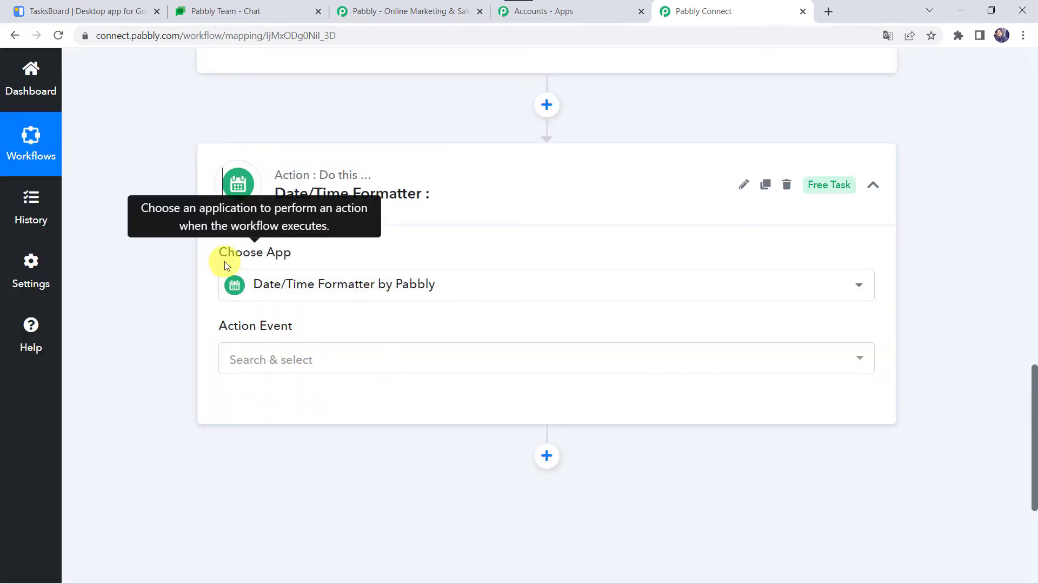
- Check the Due value in the trigger response, then set the formatter's action event to Add/Subtract Time and connect it
{"action": "scroll", "coordinate": [154, 270], "scroll_direction": "up", "scroll_amount": 5}
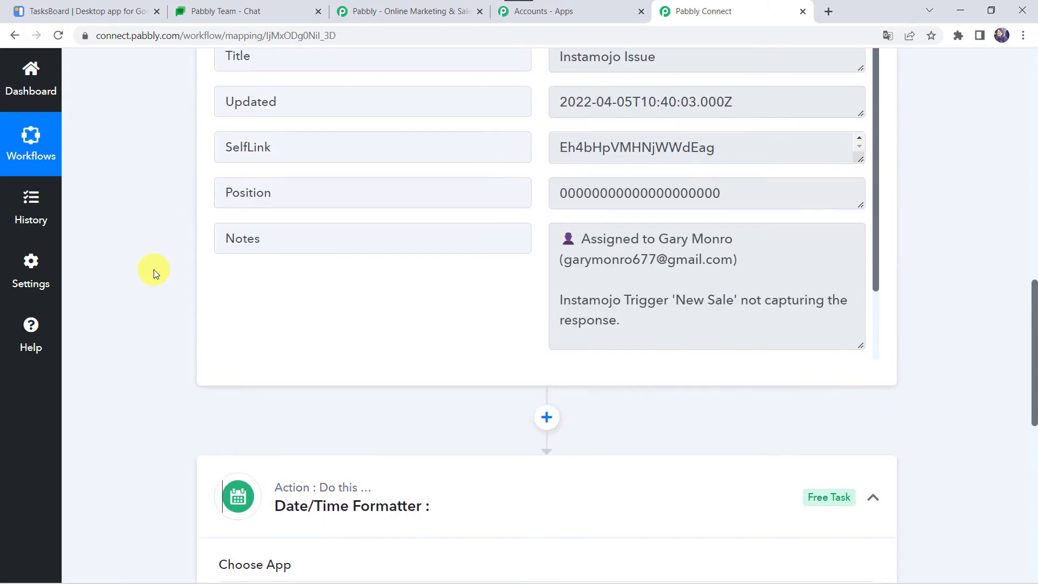
{"action": "scroll", "coordinate": [357, 260], "scroll_direction": "up", "scroll_amount": 1}
{"action": "scroll", "coordinate": [162, 260], "scroll_direction": "up", "scroll_amount": 2}
{"action": "scroll", "coordinate": [400, 307], "scroll_direction": "down", "scroll_amount": 3}
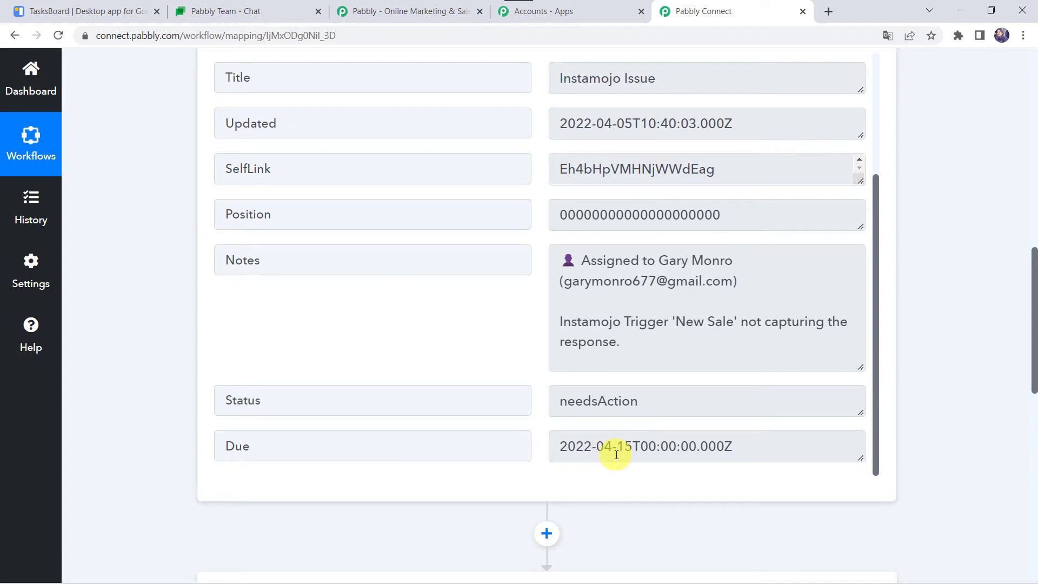
{"action": "scroll", "coordinate": [99, 495], "scroll_direction": "down", "scroll_amount": 7}
{"action": "scroll", "coordinate": [99, 494], "scroll_direction": "down", "scroll_amount": 2}
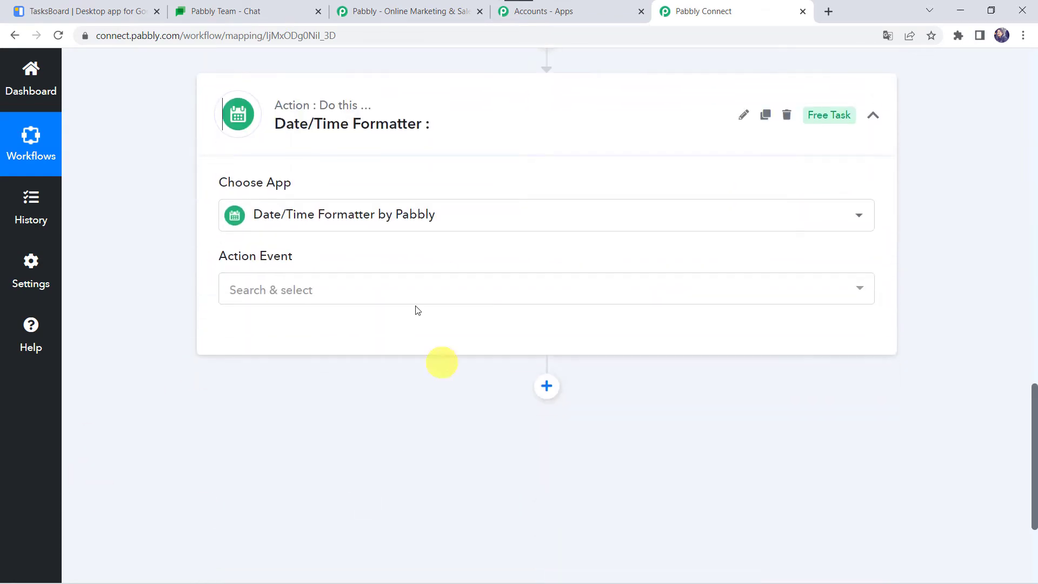
{"action": "left_click", "coordinate": [248, 301]}
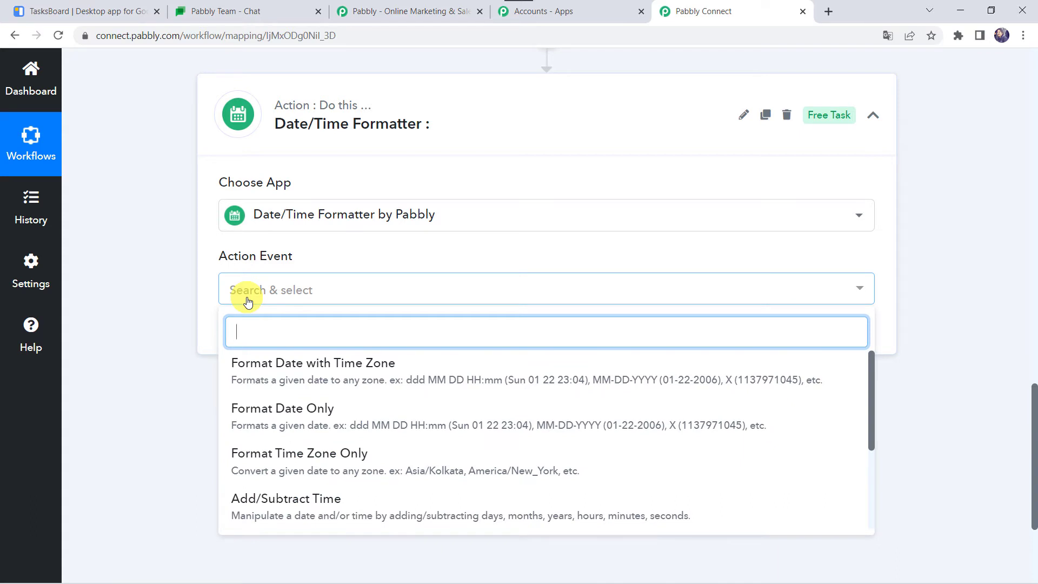
{"action": "left_click", "coordinate": [276, 518]}
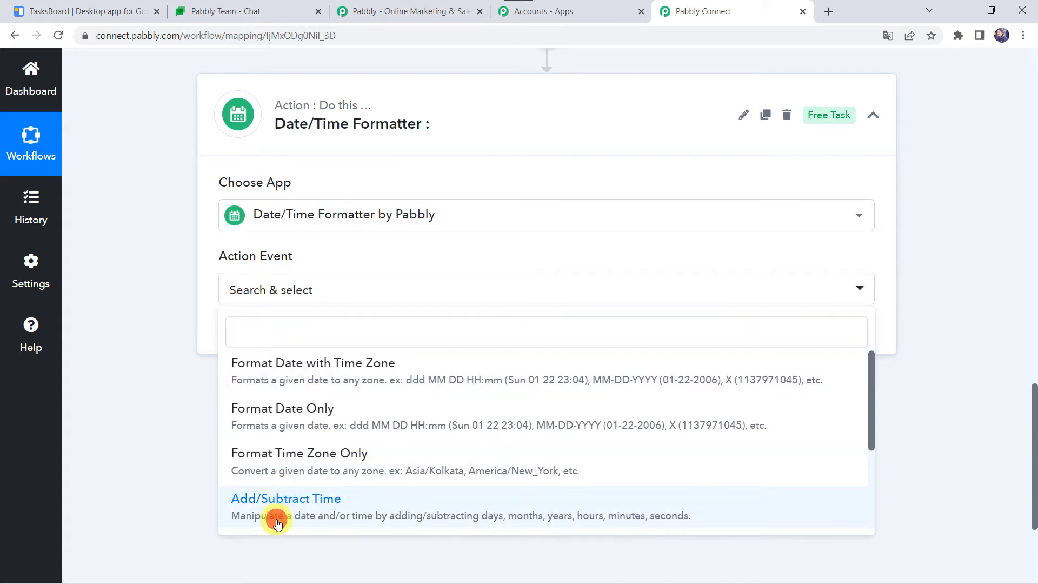
{"action": "left_click", "coordinate": [255, 336]}
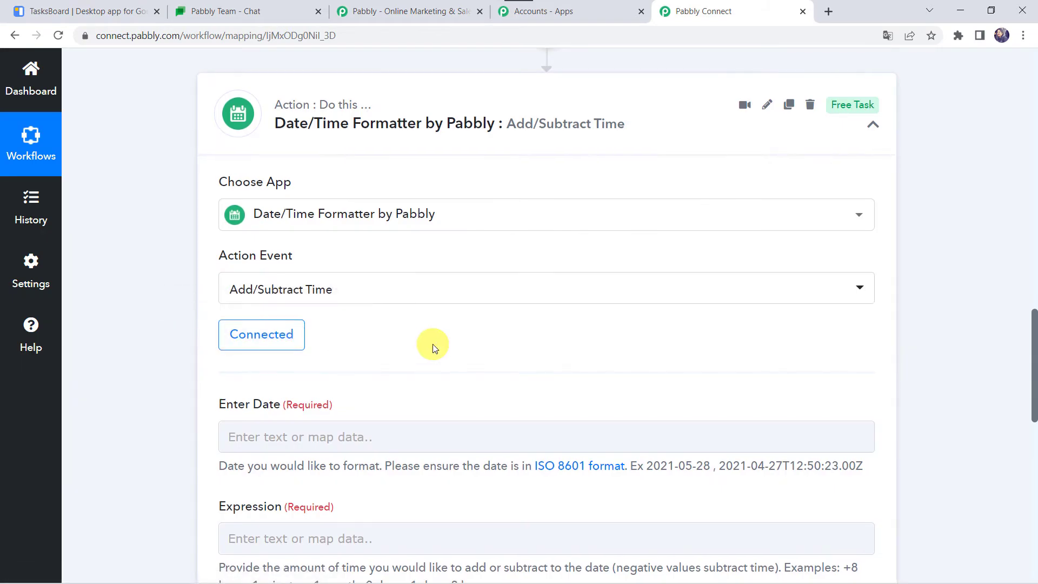
- Map the formatter's Enter Date field to the Due value from the Google Tasks New Task trigger
{"action": "scroll", "coordinate": [255, 275], "scroll_direction": "down", "scroll_amount": 3}
{"action": "left_click", "coordinate": [255, 302]}
{"action": "left_click", "coordinate": [254, 302]}
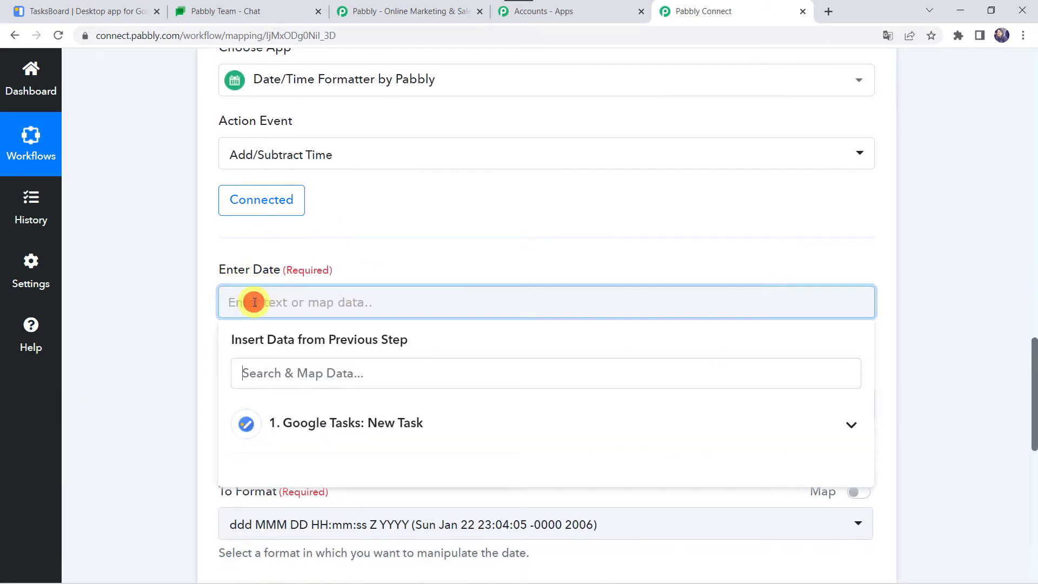
{"action": "left_click", "coordinate": [299, 420]}
{"action": "scroll", "coordinate": [300, 418], "scroll_direction": "down", "scroll_amount": 3}
{"action": "left_click", "coordinate": [311, 542]}
{"action": "left_click", "coordinate": [156, 406]}
- Set the formatter's Expression to "-2 Days +5 Minutes"
{"action": "scroll", "coordinate": [232, 254], "scroll_direction": "down", "scroll_amount": 3}
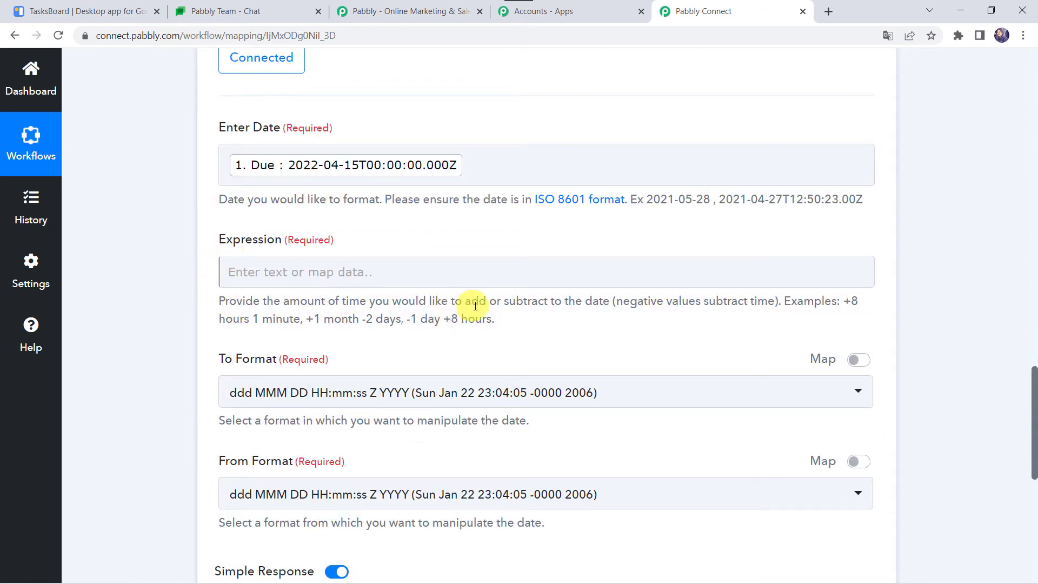
{"action": "left_click", "coordinate": [470, 273]}
{"action": "type", "text": "-2 Days +5 Minutes"}
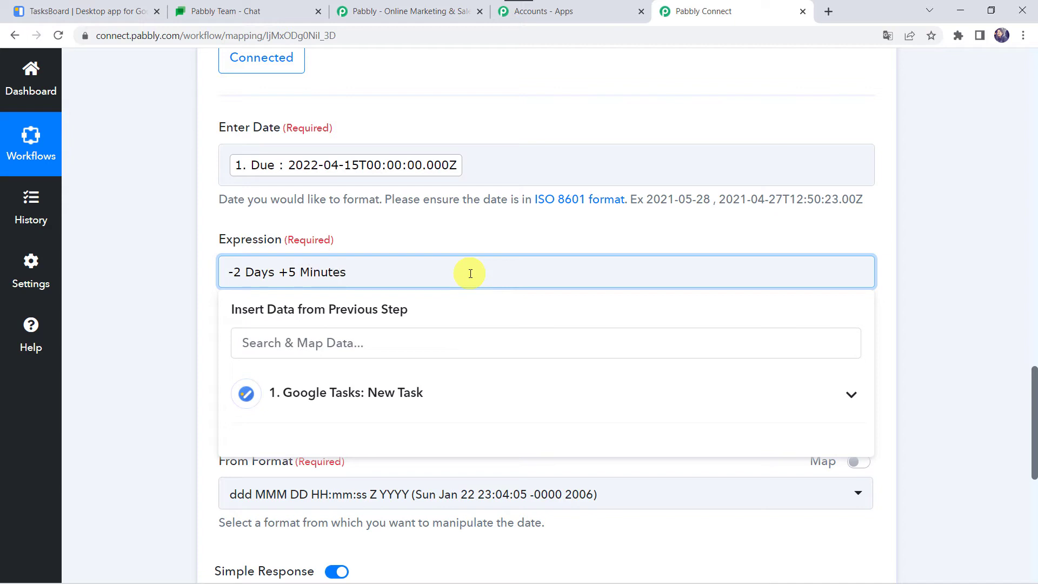
{"action": "left_click", "coordinate": [158, 316]}
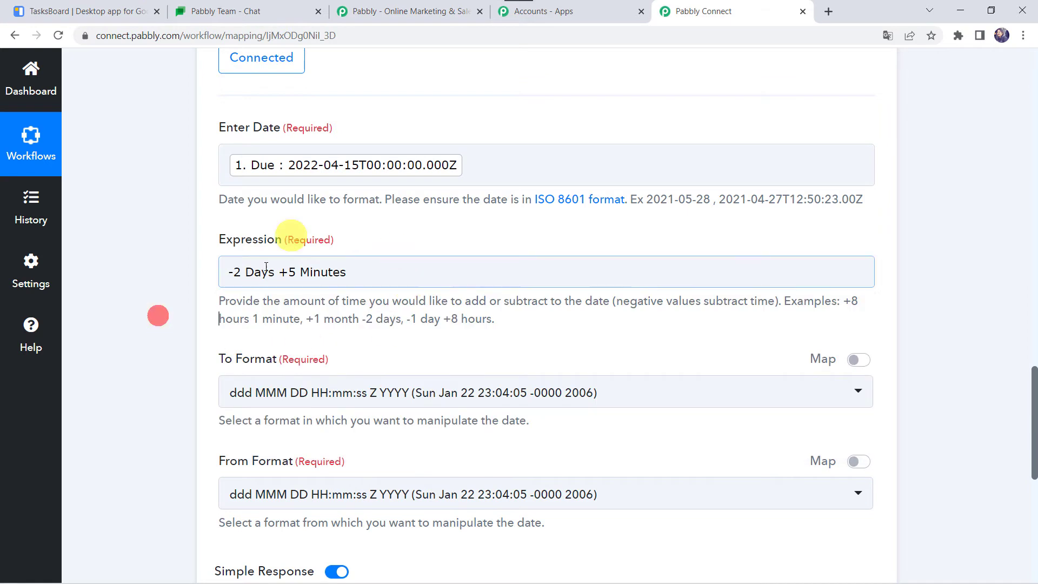
{"action": "scroll", "coordinate": [299, 289], "scroll_direction": "down", "scroll_amount": 2}
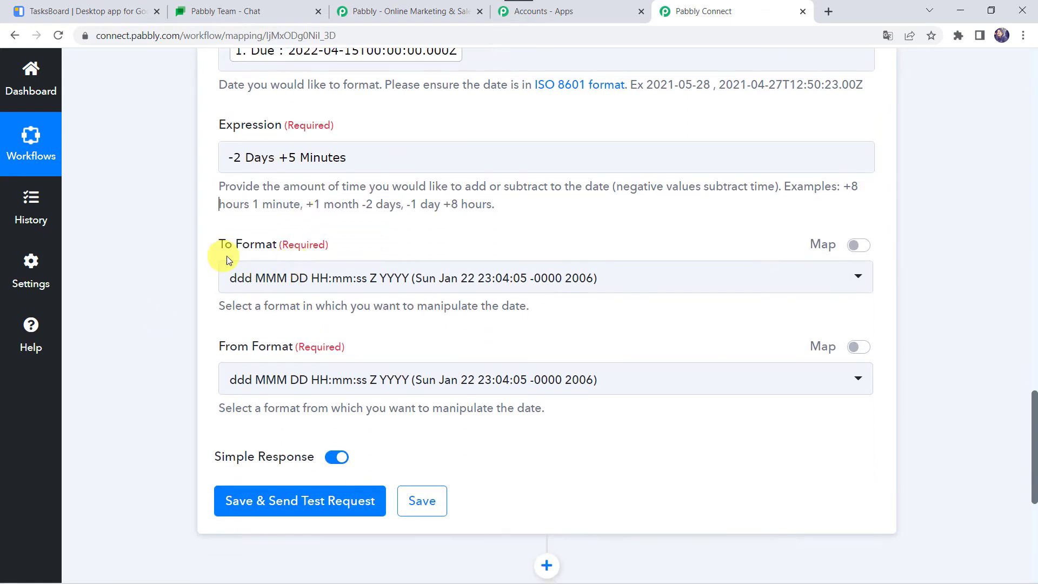
{"action": "left_click", "coordinate": [309, 287]}
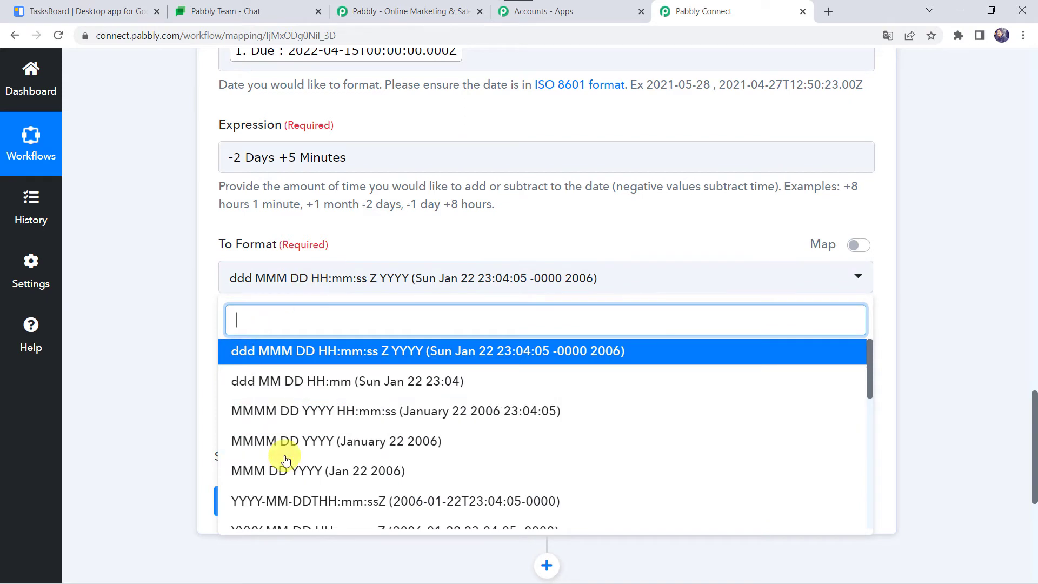
{"action": "scroll", "coordinate": [286, 457], "scroll_direction": "down", "scroll_amount": 3}
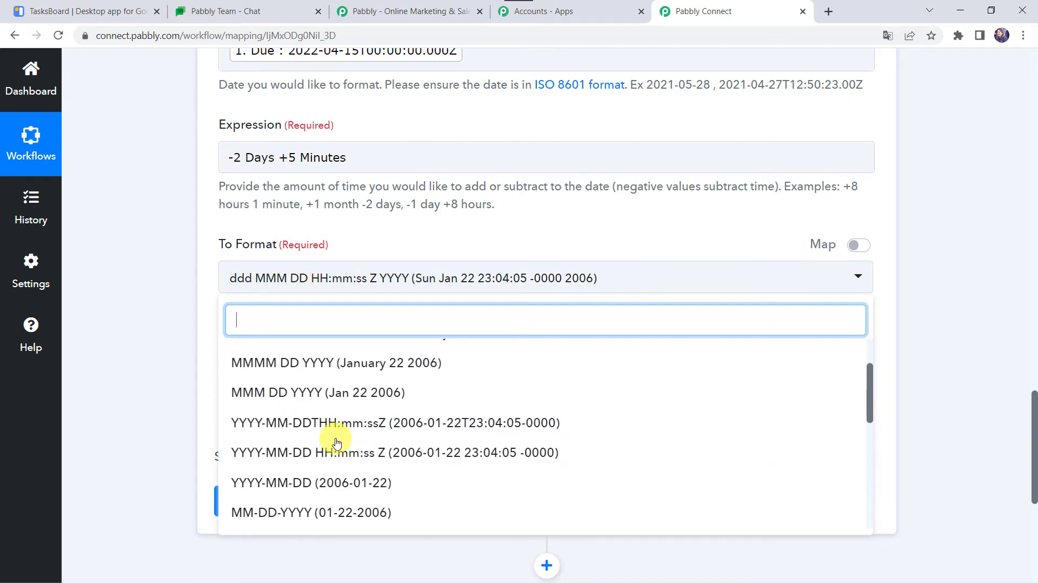
{"action": "scroll", "coordinate": [335, 438], "scroll_direction": "down", "scroll_amount": 2}
{"action": "scroll", "coordinate": [336, 443], "scroll_direction": "down", "scroll_amount": 5}
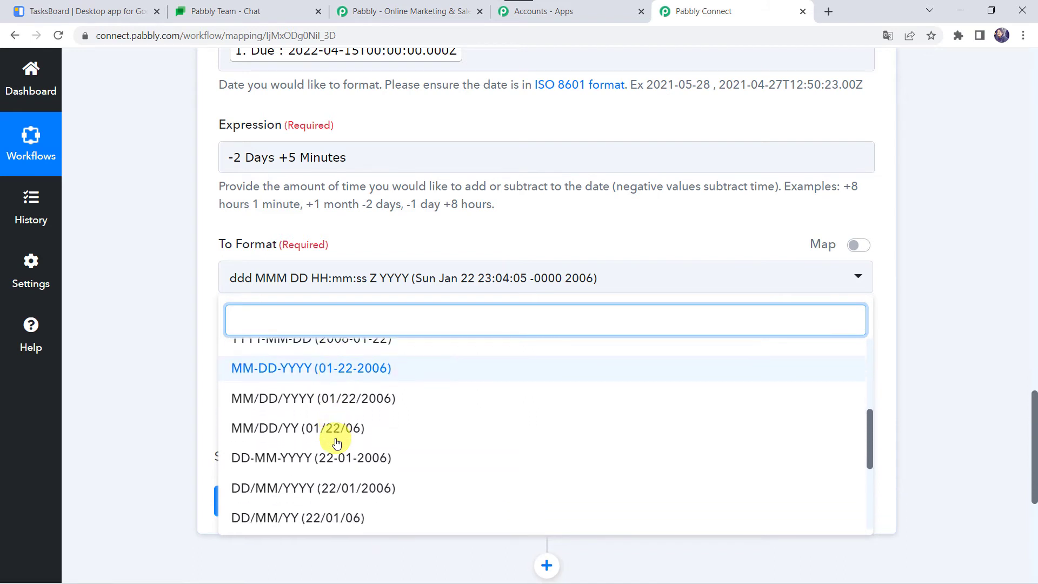
{"action": "scroll", "coordinate": [336, 442], "scroll_direction": "down", "scroll_amount": 2}
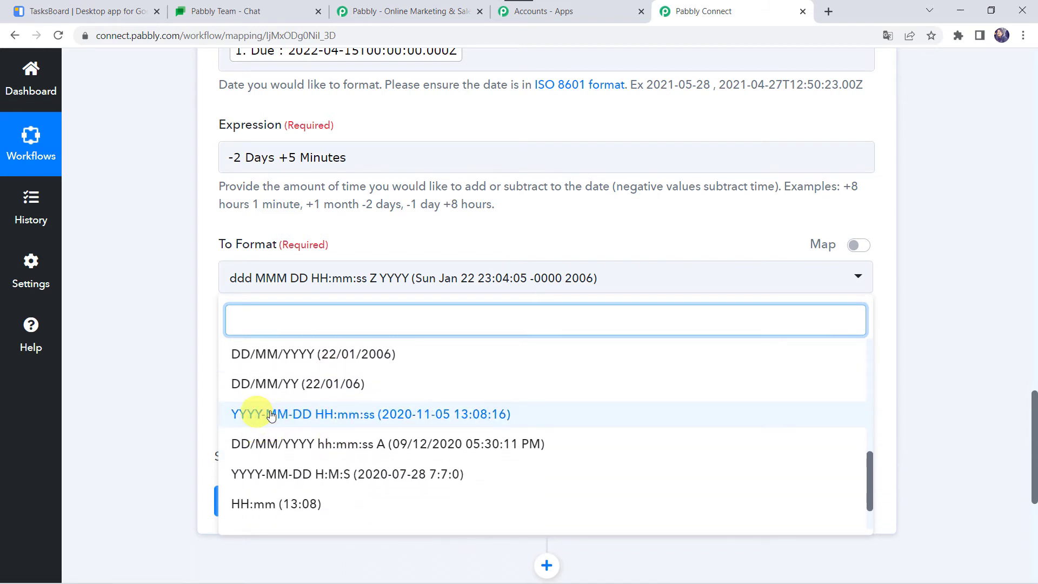
{"action": "left_click", "coordinate": [370, 417]}
{"action": "left_click", "coordinate": [142, 337]}
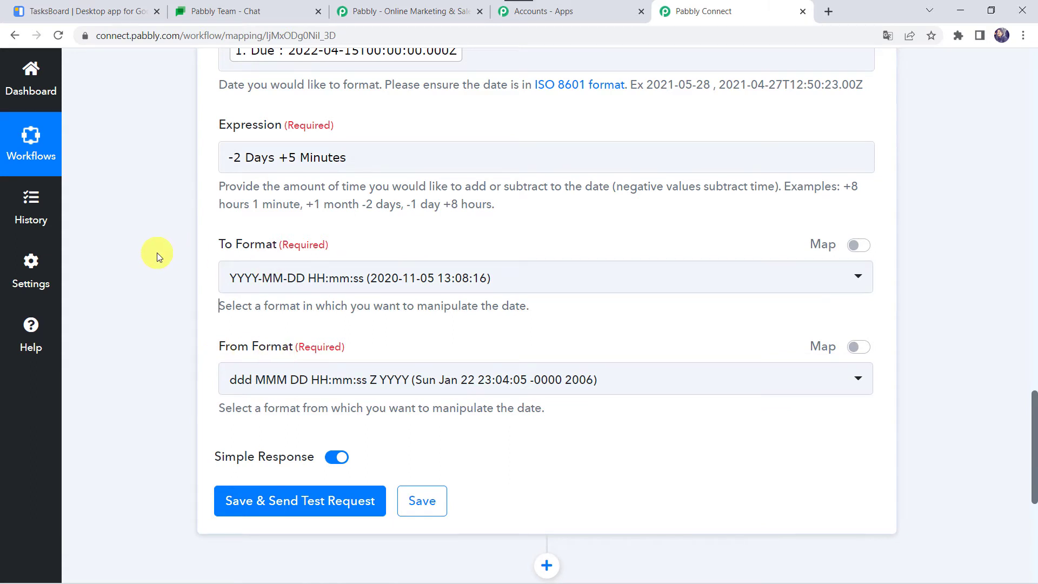
- Set the formatter's From Format to YYYY-MM-DDTHH:mm:ssZ (2006-01-22T23:04:05-0000) to match the mapped Due date
{"action": "scroll", "coordinate": [157, 254], "scroll_direction": "up", "scroll_amount": 1}
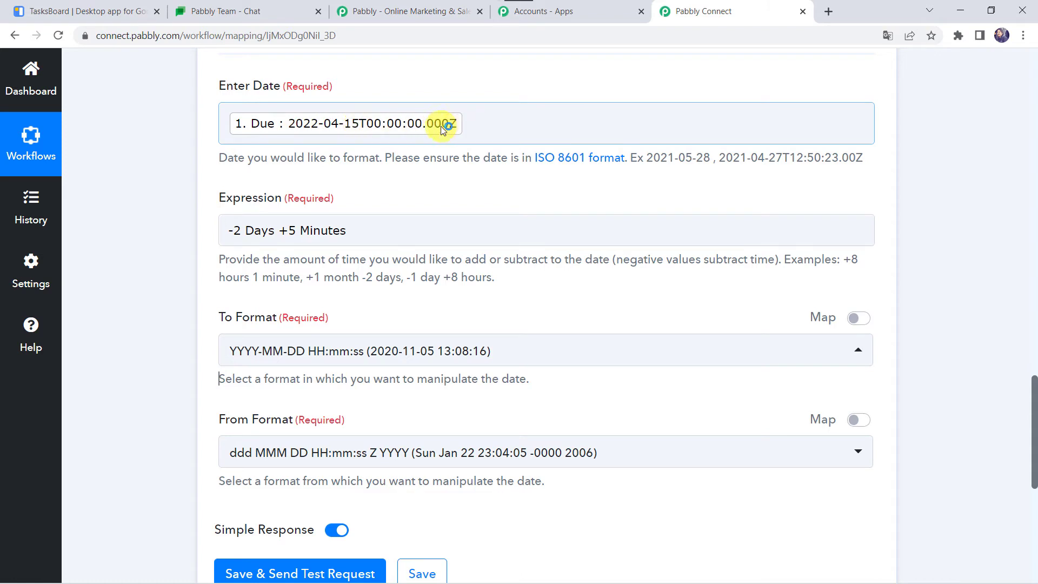
{"action": "left_click", "coordinate": [155, 365]}
{"action": "scroll", "coordinate": [155, 365], "scroll_direction": "down", "scroll_amount": 2}
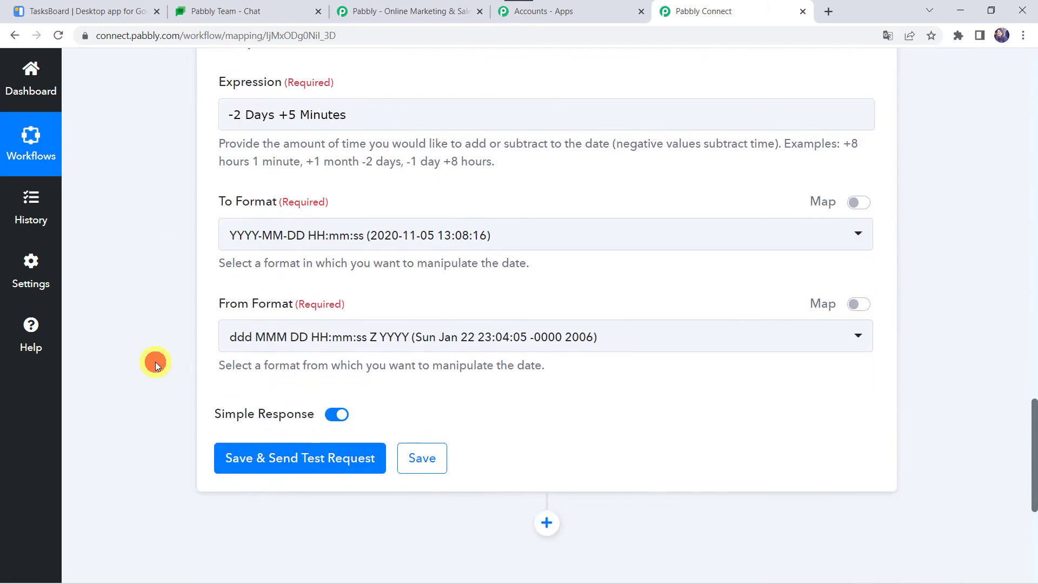
{"action": "left_click", "coordinate": [273, 337]}
{"action": "scroll", "coordinate": [246, 231], "scroll_direction": "down", "scroll_amount": 3}
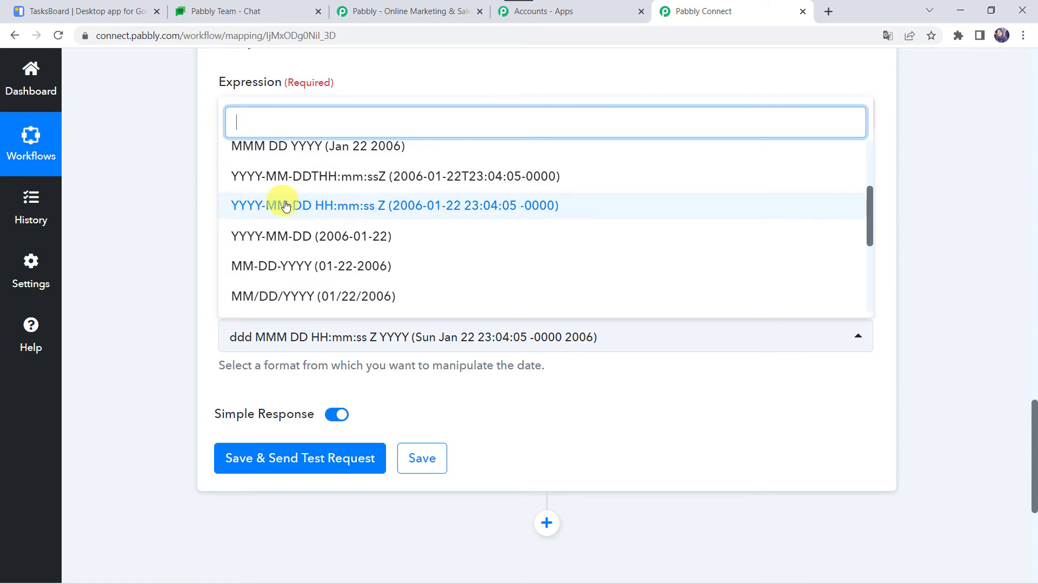
{"action": "scroll", "coordinate": [196, 190], "scroll_direction": "up", "scroll_amount": 6}
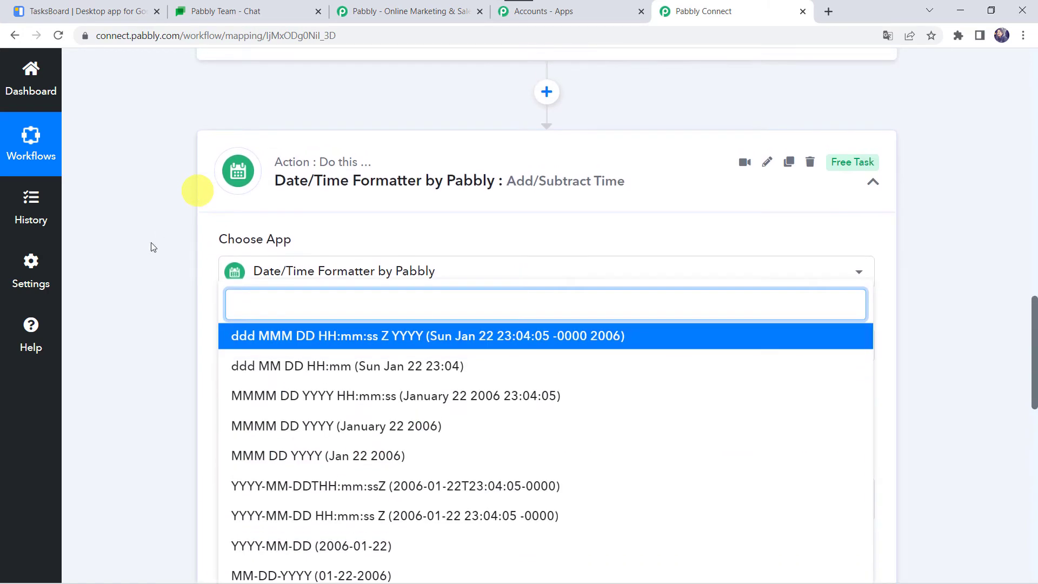
{"action": "left_click", "coordinate": [167, 330]}
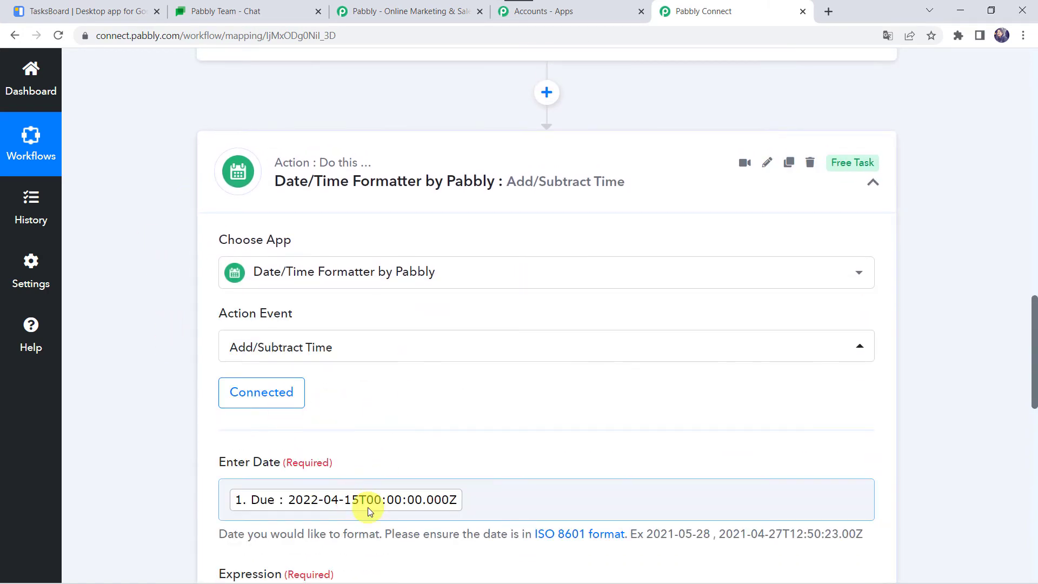
{"action": "scroll", "coordinate": [189, 475], "scroll_direction": "down", "scroll_amount": 5}
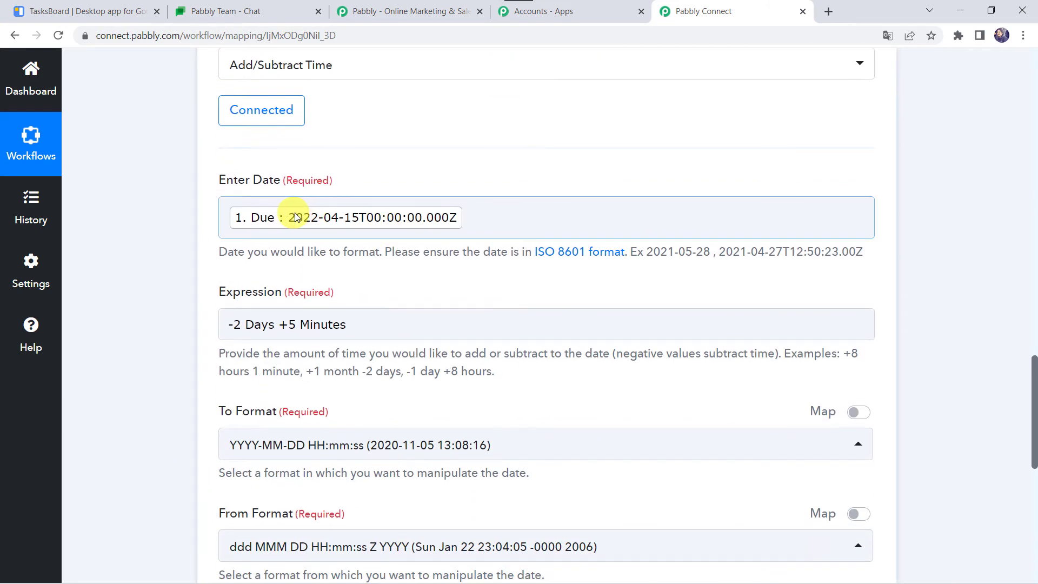
{"action": "scroll", "coordinate": [104, 343], "scroll_direction": "down", "scroll_amount": 5}
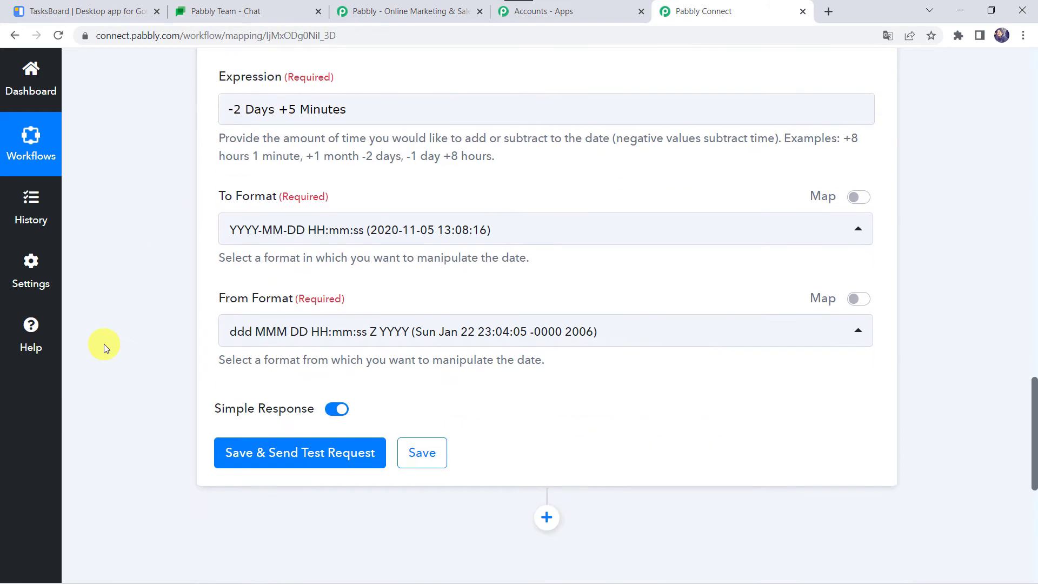
{"action": "left_click", "coordinate": [317, 287]}
{"action": "scroll", "coordinate": [312, 435], "scroll_direction": "down", "scroll_amount": 2}
{"action": "left_click", "coordinate": [336, 386]}
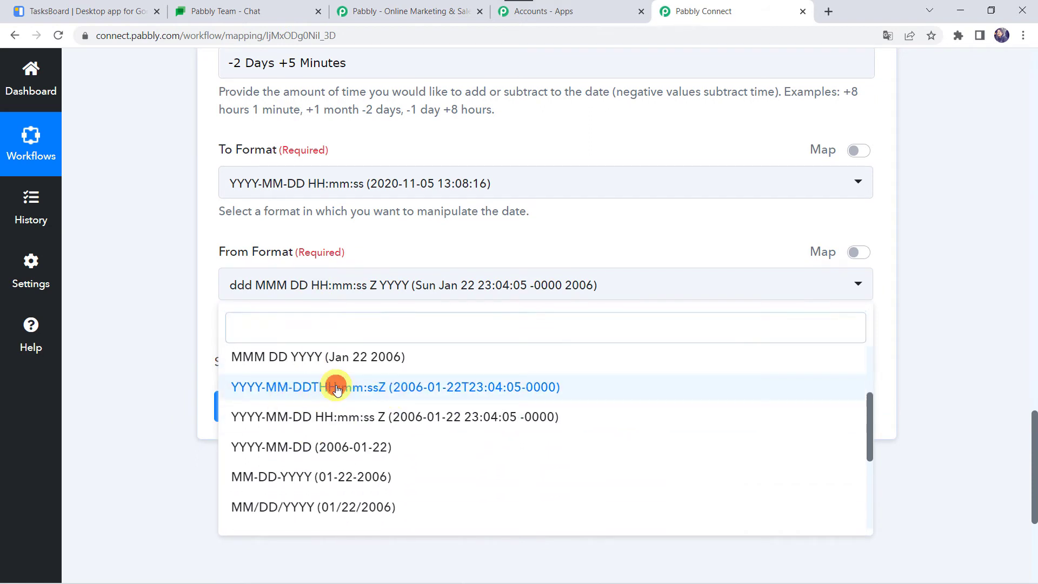
{"action": "left_click", "coordinate": [90, 291]}
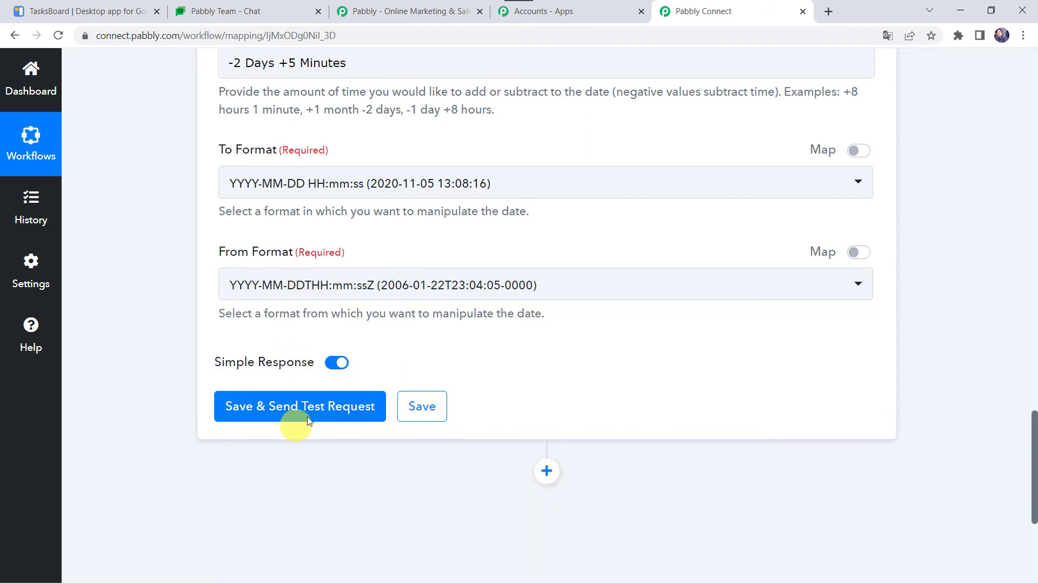
- Save the date formatter step, send its test request, and compare the returned Result with the Due date and expression
{"action": "left_click", "coordinate": [323, 412]}
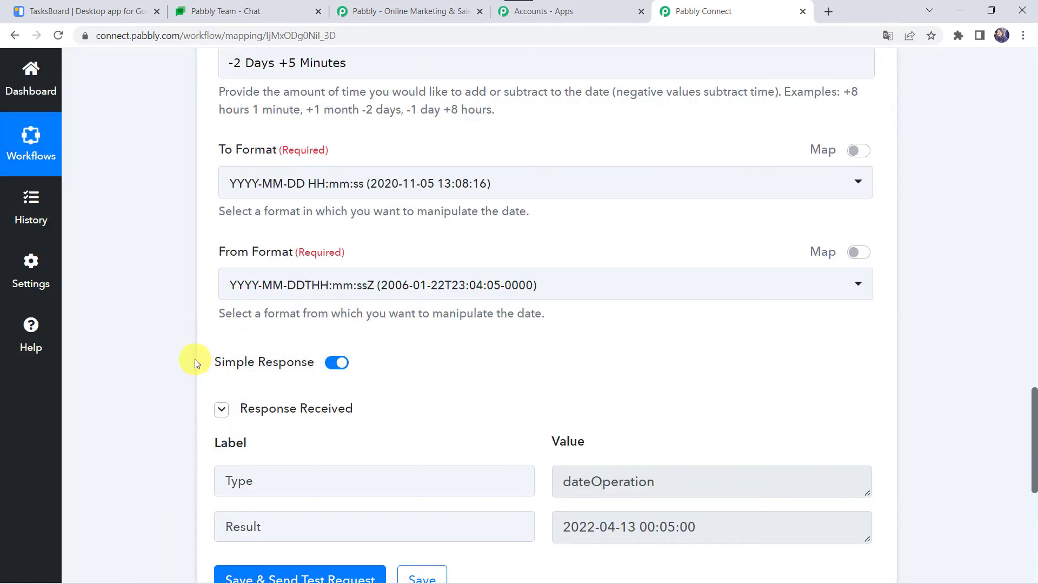
{"action": "scroll", "coordinate": [195, 359], "scroll_direction": "down", "scroll_amount": 2}
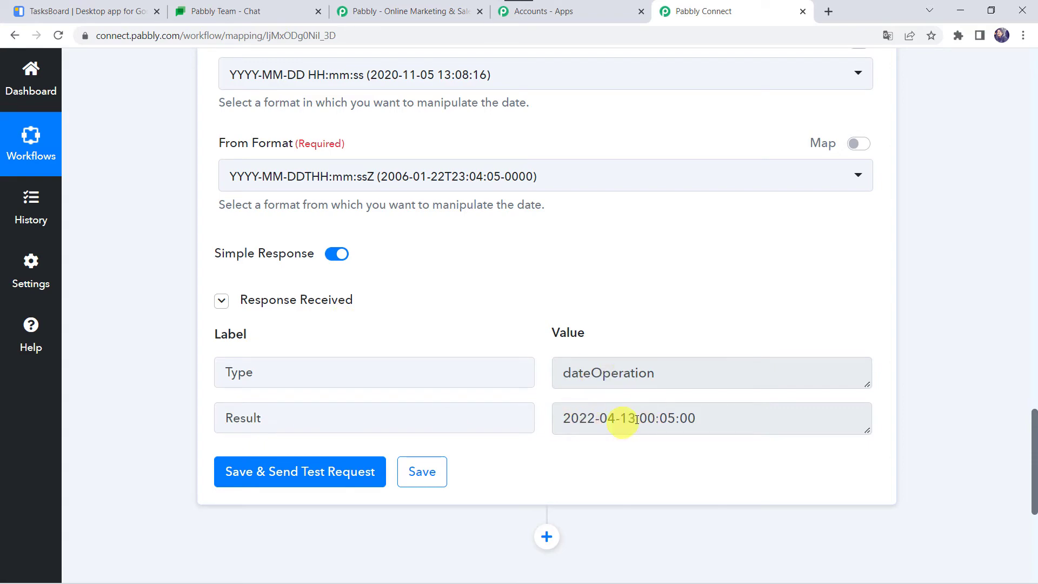
{"action": "scroll", "coordinate": [595, 423], "scroll_direction": "up", "scroll_amount": 8}
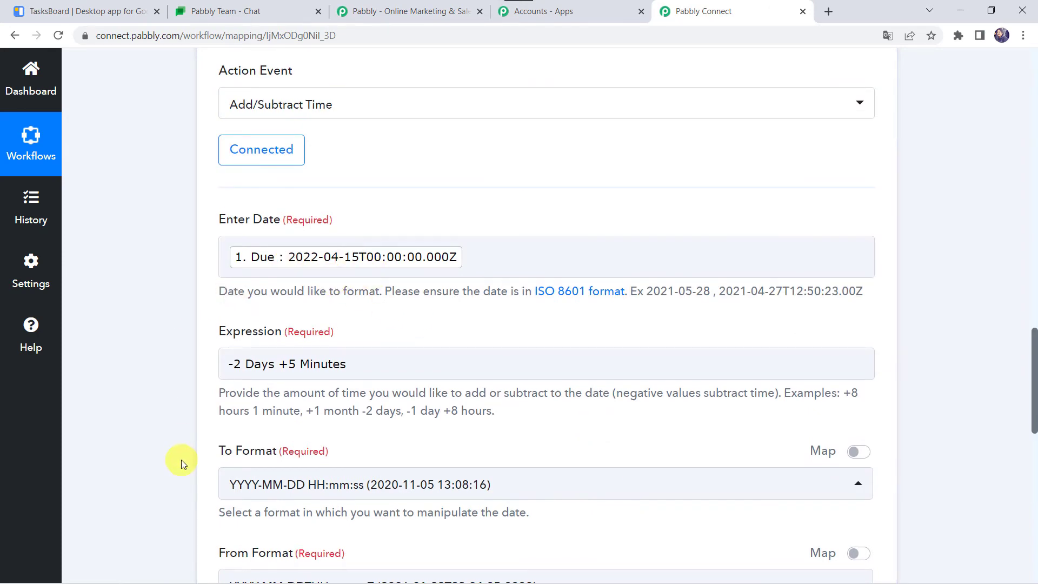
{"action": "scroll", "coordinate": [180, 459], "scroll_direction": "down", "scroll_amount": 10}
{"action": "scroll", "coordinate": [181, 459], "scroll_direction": "down", "scroll_amount": 2}
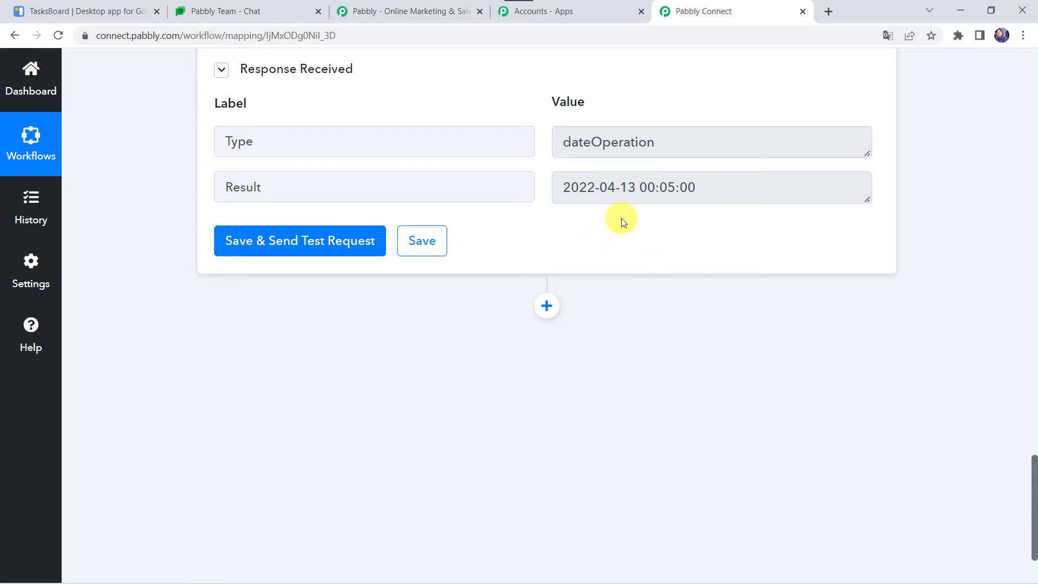
{"action": "scroll", "coordinate": [623, 222], "scroll_direction": "up", "scroll_amount": 1}
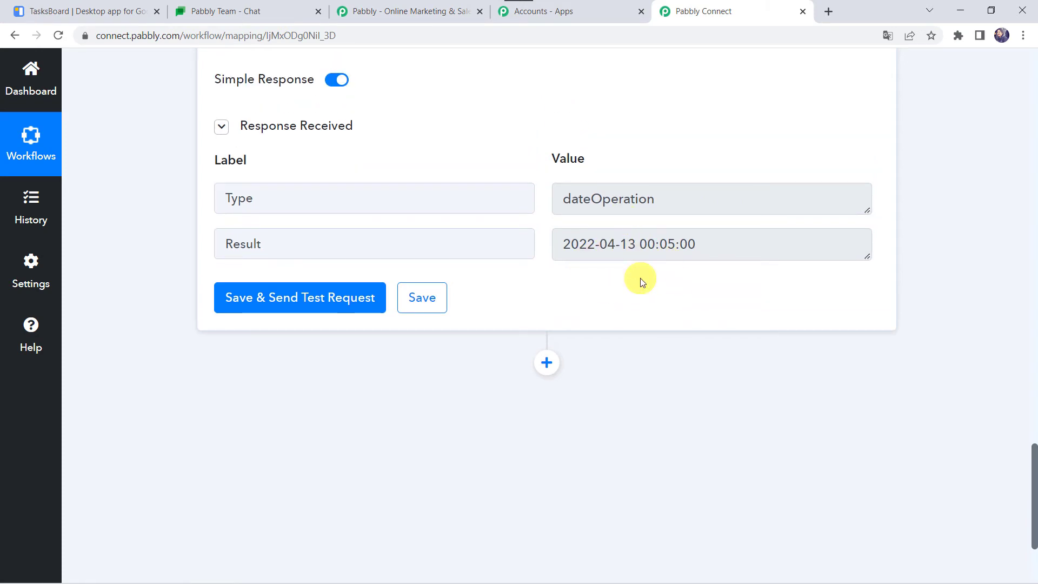
- Add a Delay by Pabbly action after the date formatter and set its delay type to Delay Until
{"action": "left_click", "coordinate": [545, 363]}
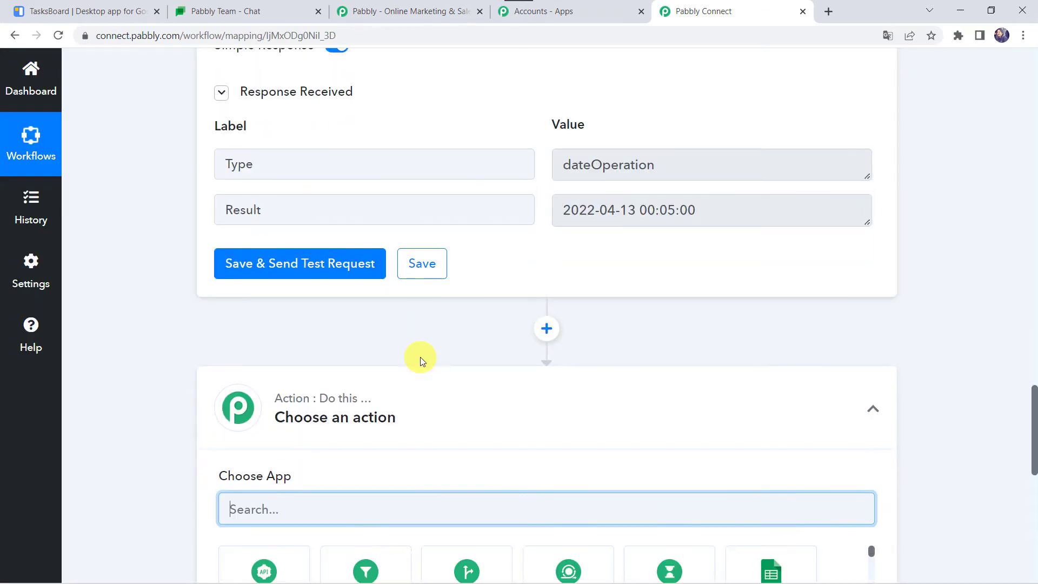
{"action": "type", "text": "Delay"}
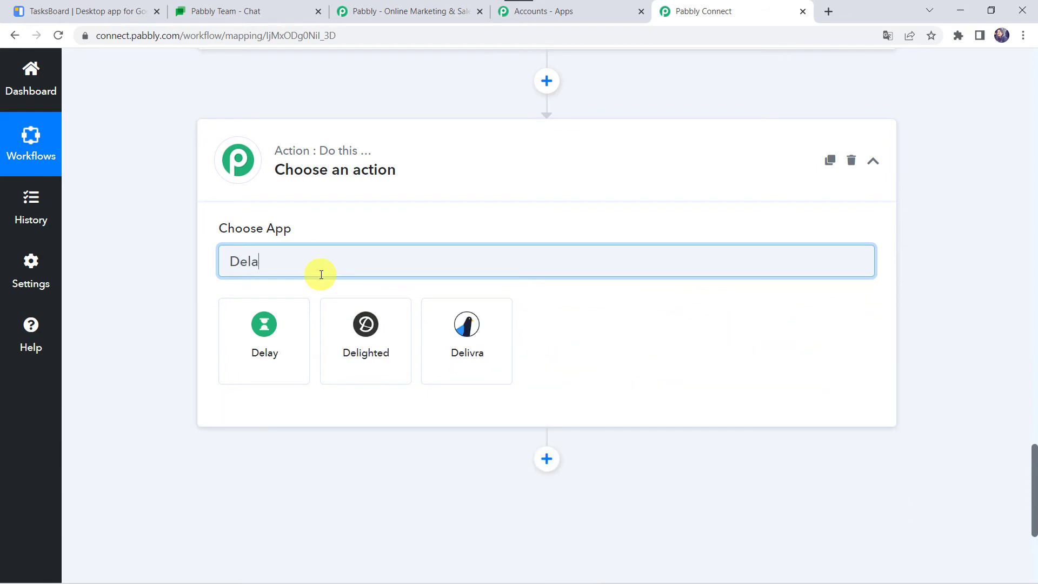
{"action": "left_click", "coordinate": [285, 323]}
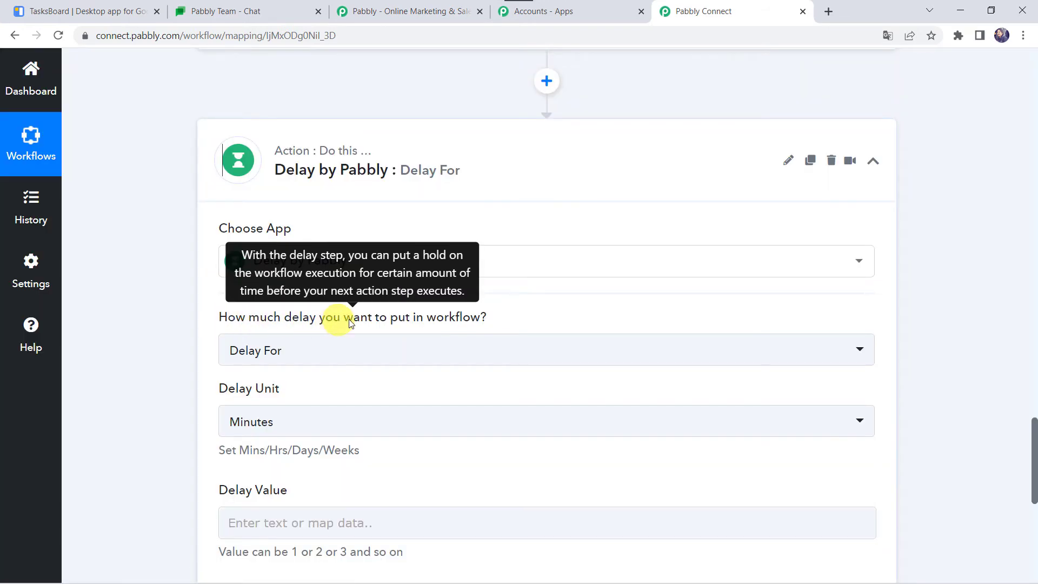
{"action": "left_click", "coordinate": [260, 350]}
{"action": "left_click", "coordinate": [270, 454]}
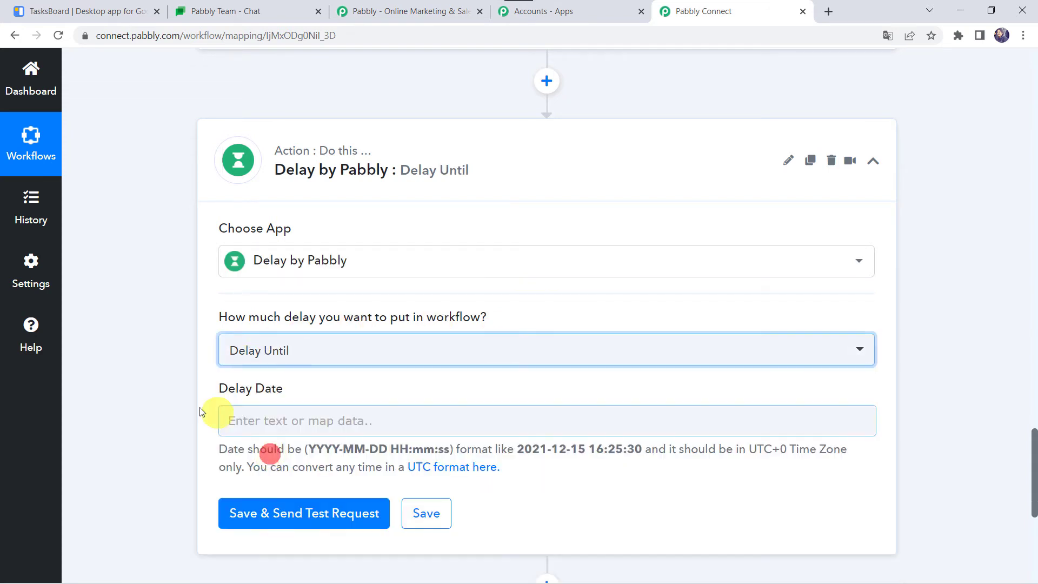
- Map the Delay Date field to the Result value from the Date/Time Formatter step
{"action": "scroll", "coordinate": [171, 407], "scroll_direction": "down", "scroll_amount": 2}
{"action": "left_click", "coordinate": [298, 294]}
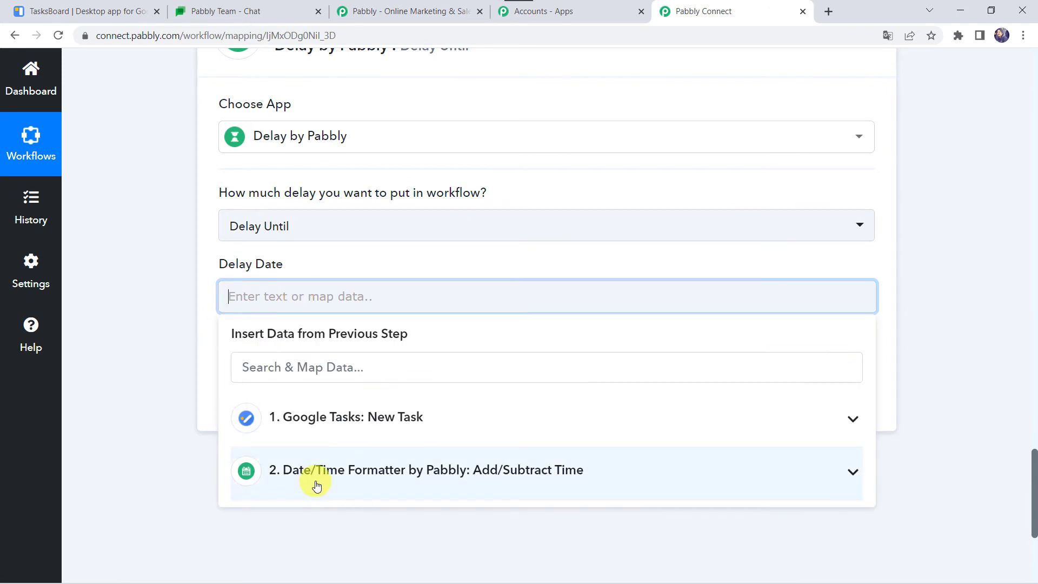
{"action": "left_click", "coordinate": [316, 485]}
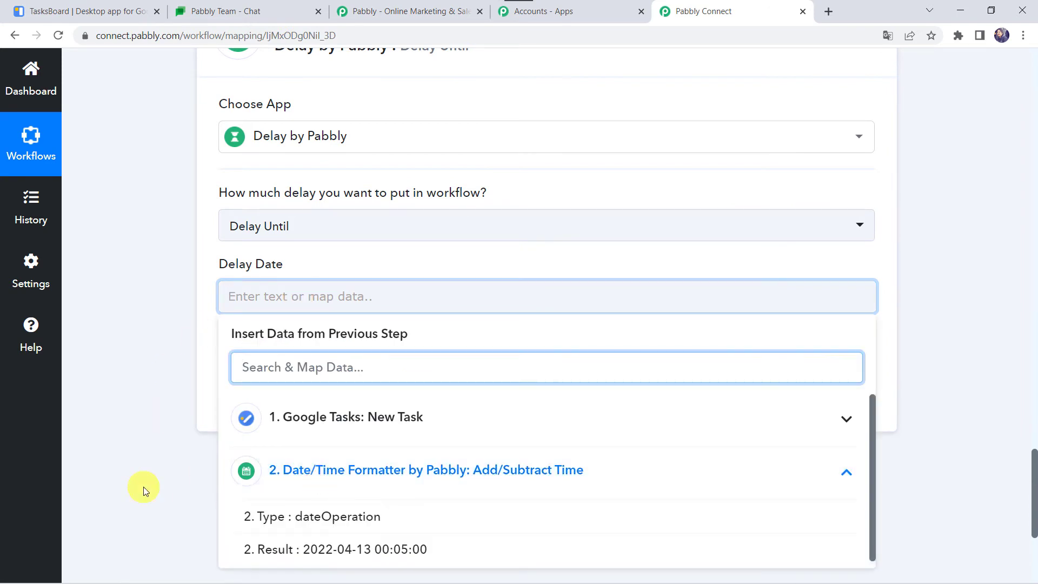
{"action": "scroll", "coordinate": [144, 487], "scroll_direction": "down", "scroll_amount": 2}
{"action": "left_click", "coordinate": [344, 419]}
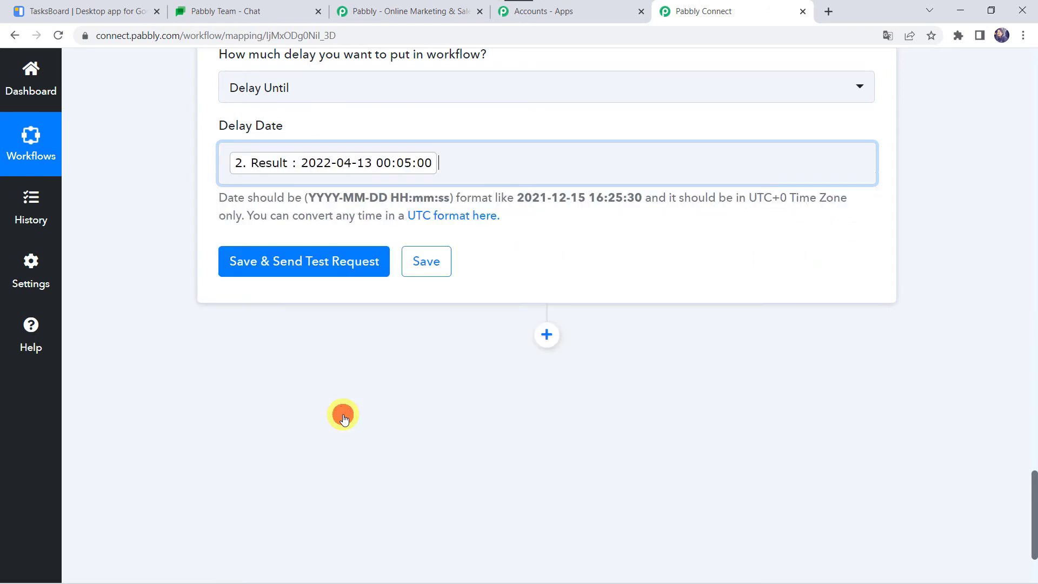
{"action": "left_click", "coordinate": [124, 215]}
{"action": "scroll", "coordinate": [125, 215], "scroll_direction": "up", "scroll_amount": 3}
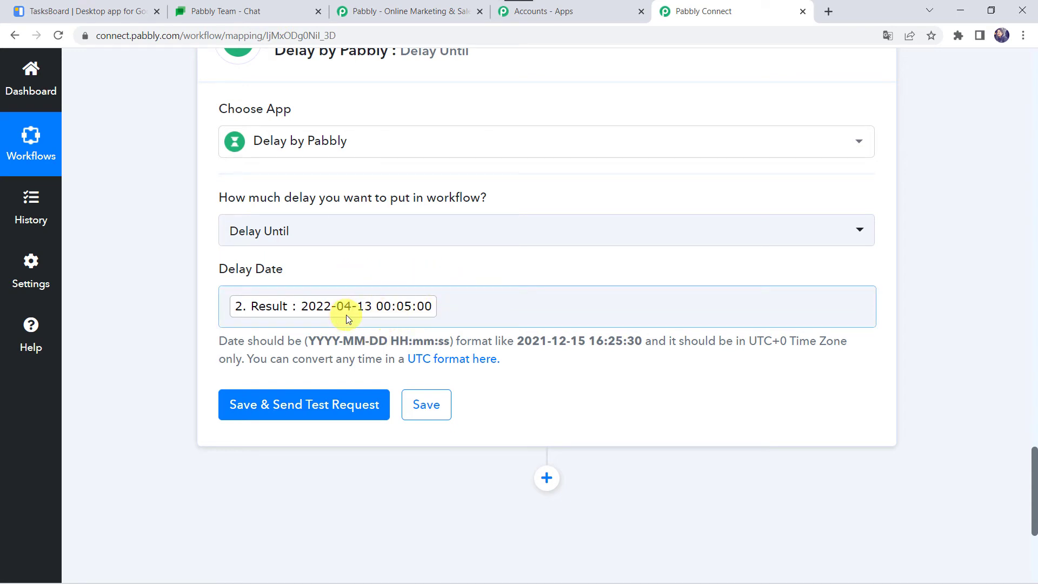
- Save the delay step with a test request, and review the Notes in the Google Tasks trigger response
{"action": "left_click", "coordinate": [296, 405]}
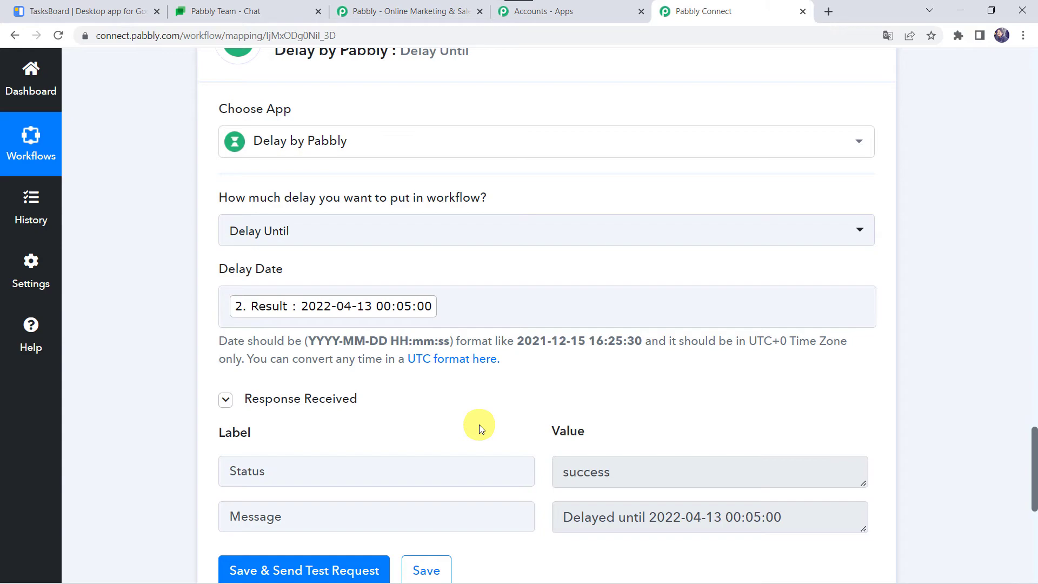
{"action": "scroll", "coordinate": [145, 291], "scroll_direction": "up", "scroll_amount": 10}
{"action": "scroll", "coordinate": [147, 291], "scroll_direction": "up", "scroll_amount": 15}
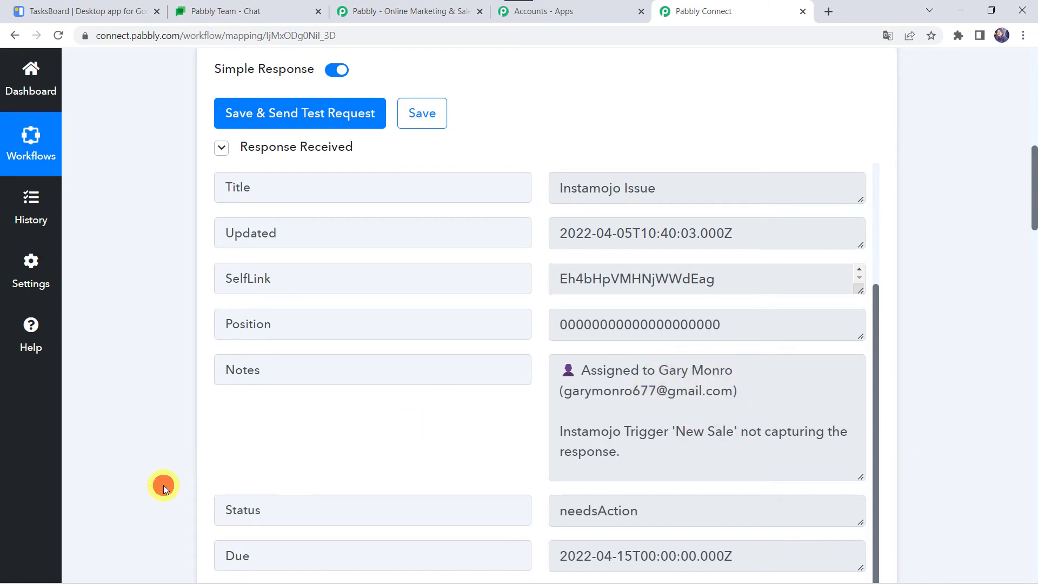
{"action": "scroll", "coordinate": [163, 485], "scroll_direction": "down", "scroll_amount": 15}
{"action": "scroll", "coordinate": [163, 485], "scroll_direction": "down", "scroll_amount": 20}
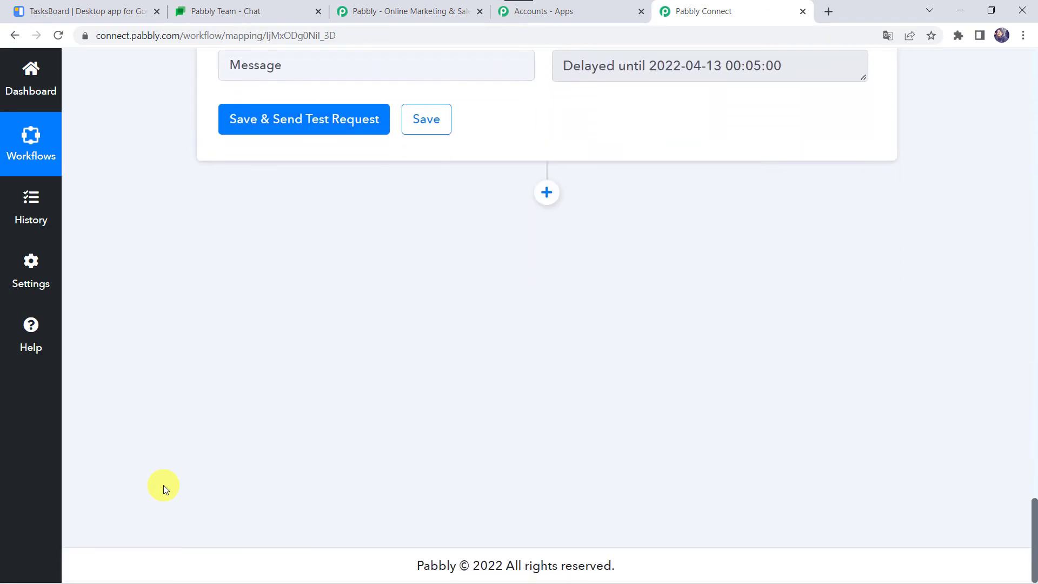
- Add another action step after the delay and choose Text Formatter as its app
{"action": "left_click", "coordinate": [550, 194]}
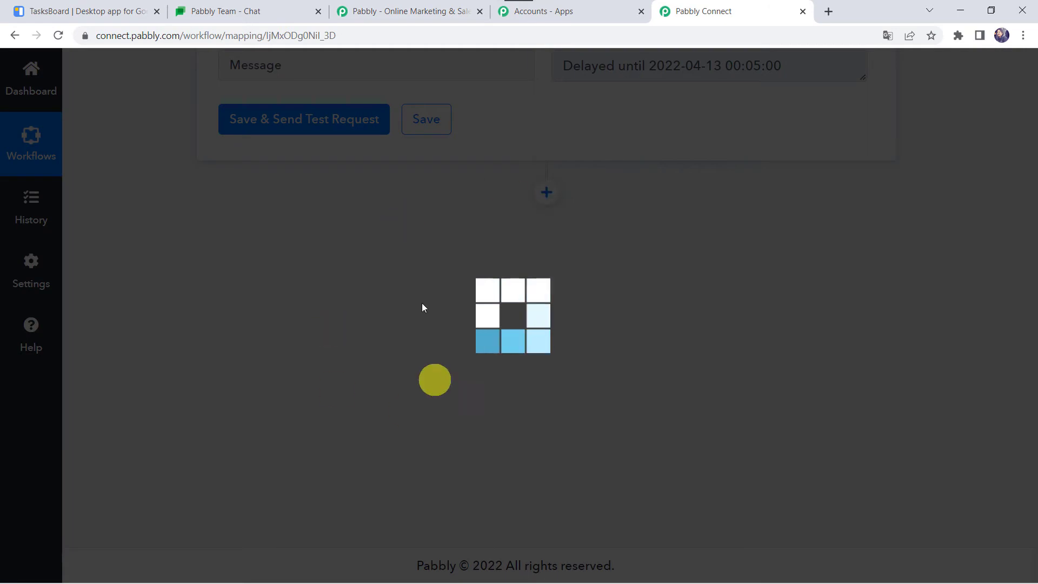
{"action": "type", "text": "tea"}
{"action": "key", "text": "BackSpace"}
{"action": "type", "text": "xt"}
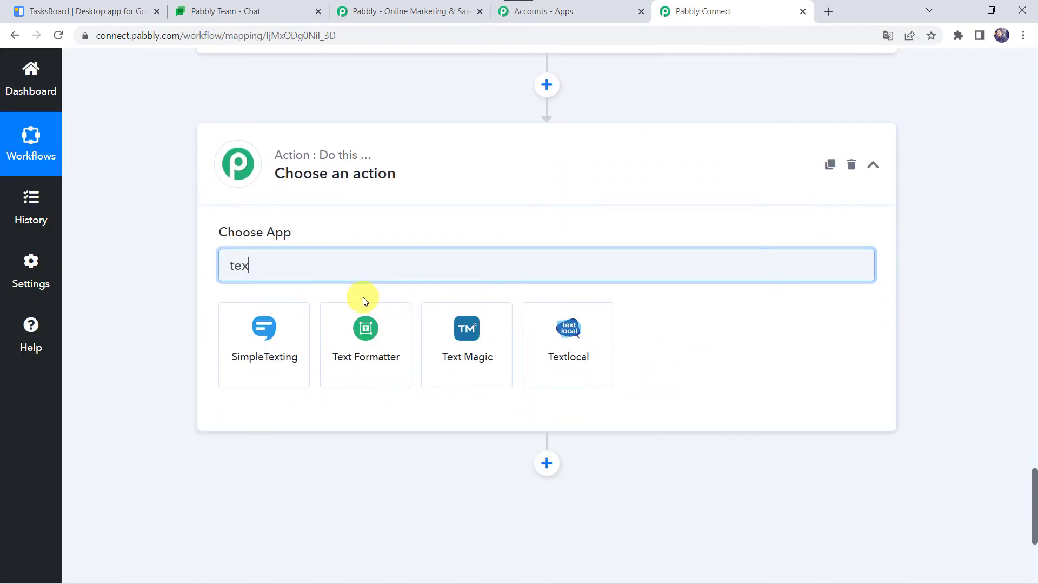
{"action": "left_click", "coordinate": [256, 356]}
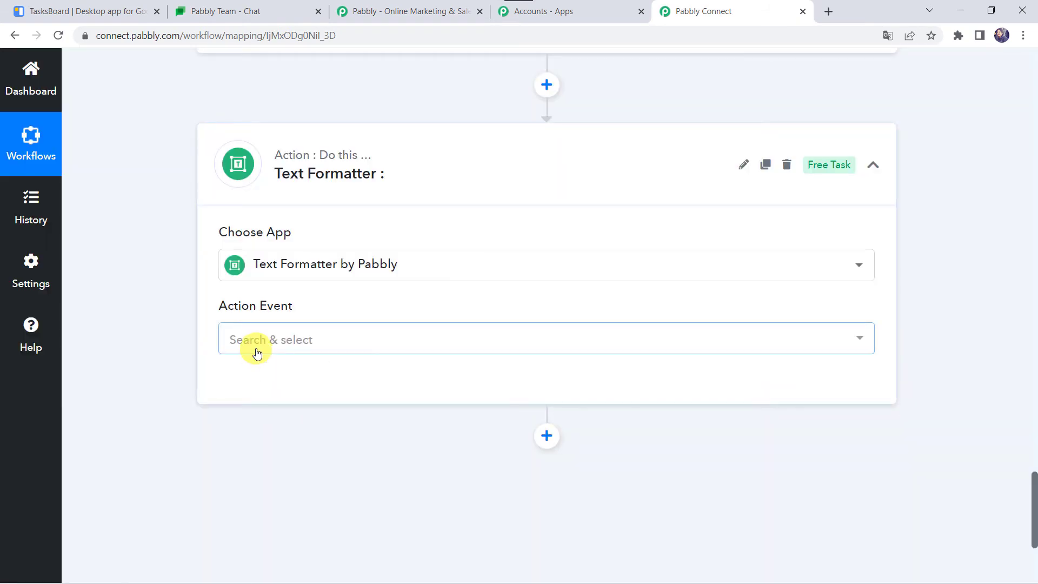
- Set the Text Formatter's action event to Text Parser and connect it
{"action": "left_click", "coordinate": [256, 352]}
{"action": "type", "text": "text pa"}
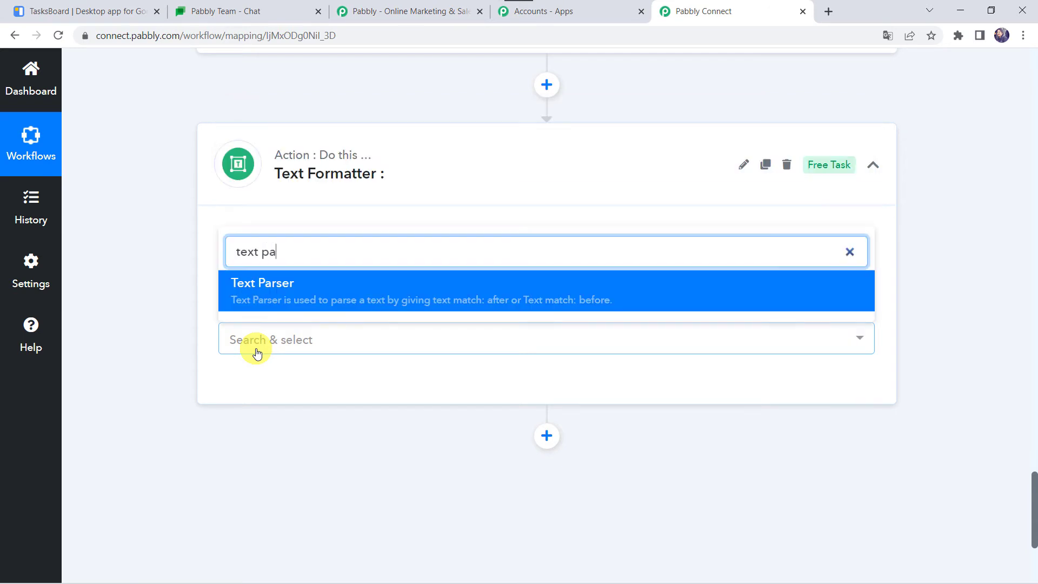
{"action": "left_click", "coordinate": [298, 290]}
{"action": "left_click", "coordinate": [286, 285]}
{"action": "left_click", "coordinate": [244, 386]}
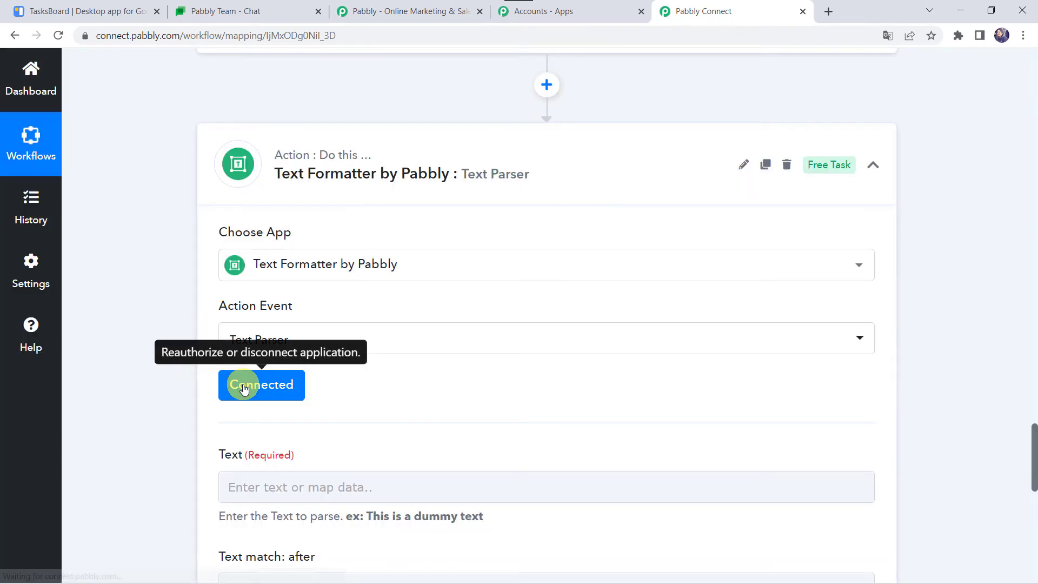
- Map the Text Parser's Text field to the Notes value from the Google Tasks New Task trigger
{"action": "scroll", "coordinate": [251, 336], "scroll_direction": "down", "scroll_amount": 3}
{"action": "left_click", "coordinate": [243, 312]}
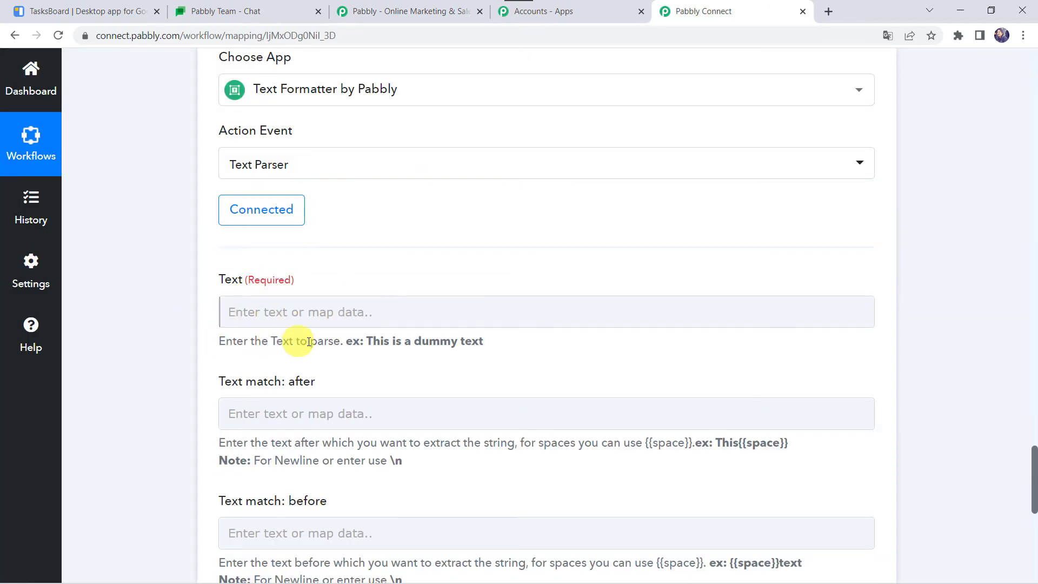
{"action": "left_click", "coordinate": [316, 296]}
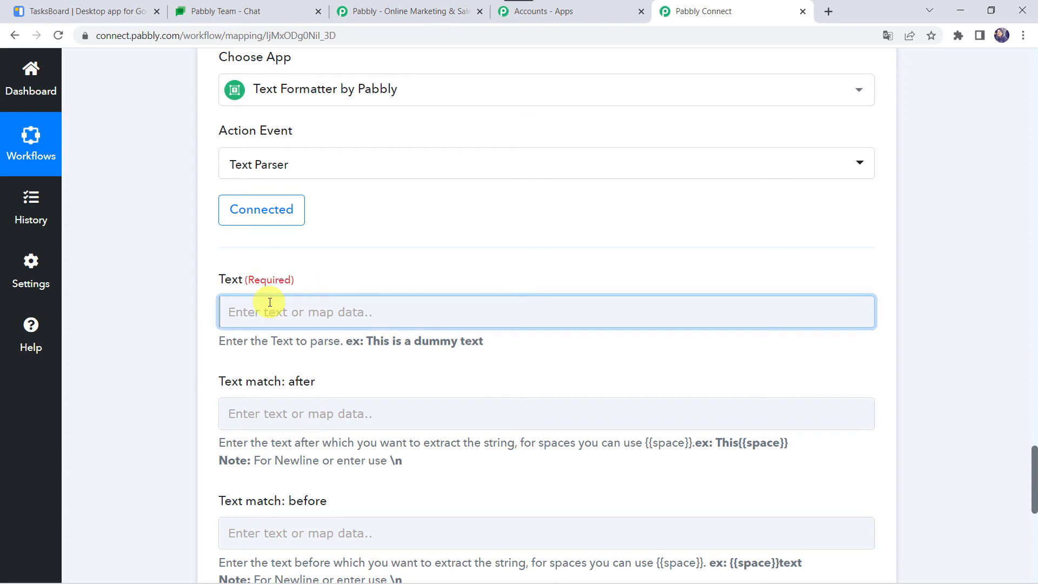
{"action": "scroll", "coordinate": [171, 315], "scroll_direction": "down", "scroll_amount": 3}
{"action": "left_click", "coordinate": [303, 281]}
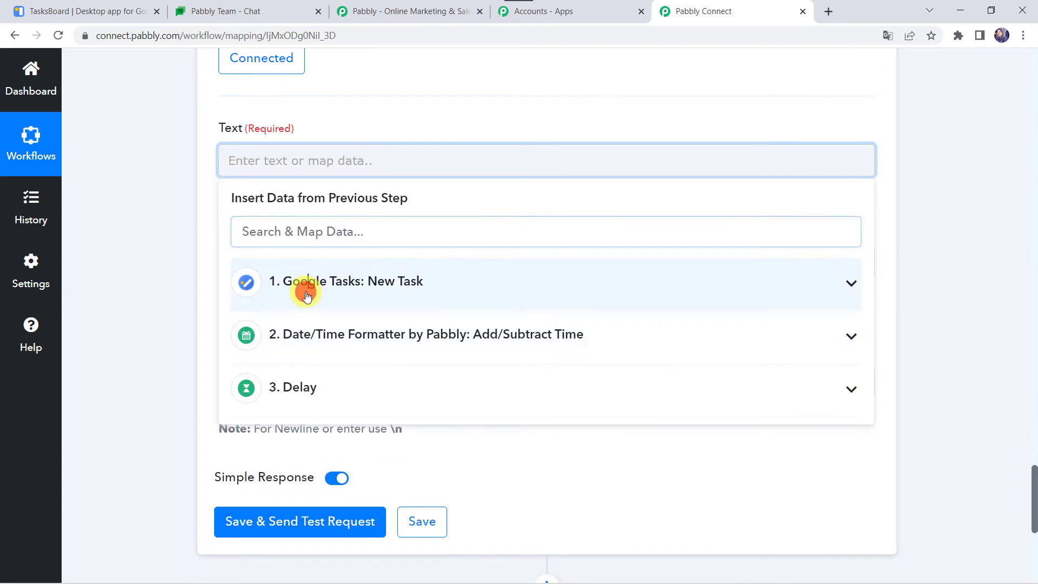
{"action": "scroll", "coordinate": [273, 416], "scroll_direction": "down", "scroll_amount": 2}
{"action": "scroll", "coordinate": [273, 417], "scroll_direction": "down", "scroll_amount": 1}
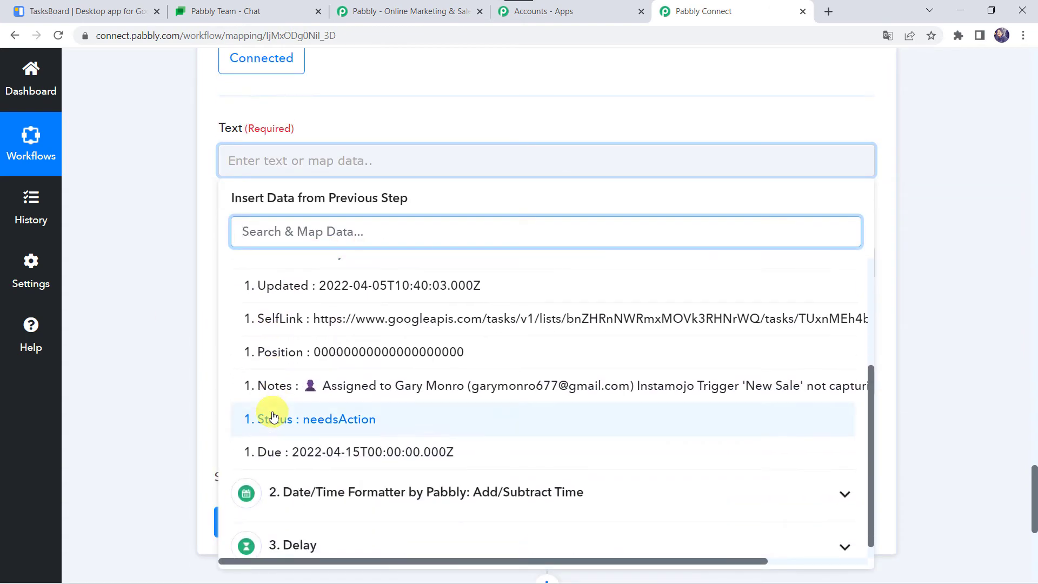
{"action": "left_click", "coordinate": [346, 385]}
{"action": "left_click", "coordinate": [136, 291]}
{"action": "scroll", "coordinate": [136, 291], "scroll_direction": "down", "scroll_amount": 2}
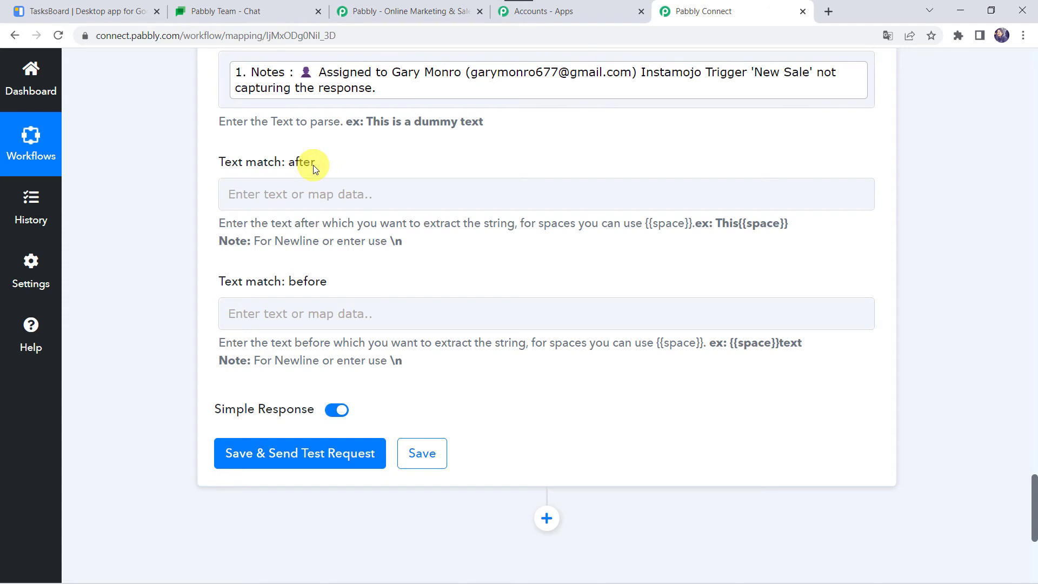
- Set the Text Parser to extract the text after "to" and before "("
{"action": "scroll", "coordinate": [313, 168], "scroll_direction": "up", "scroll_amount": 1}
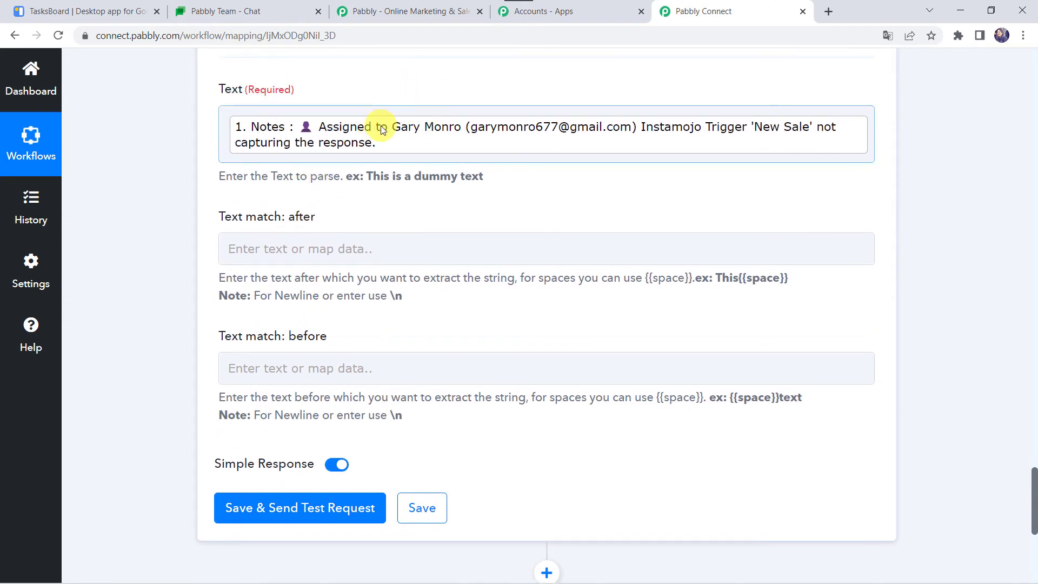
{"action": "left_click", "coordinate": [271, 249]}
{"action": "type", "text": "to"}
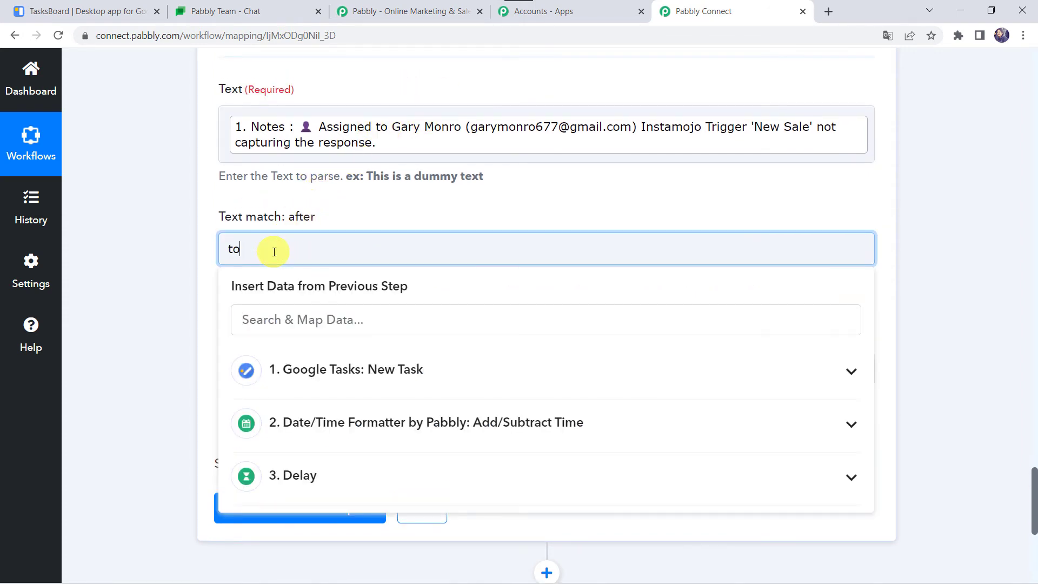
{"action": "left_click", "coordinate": [125, 277]}
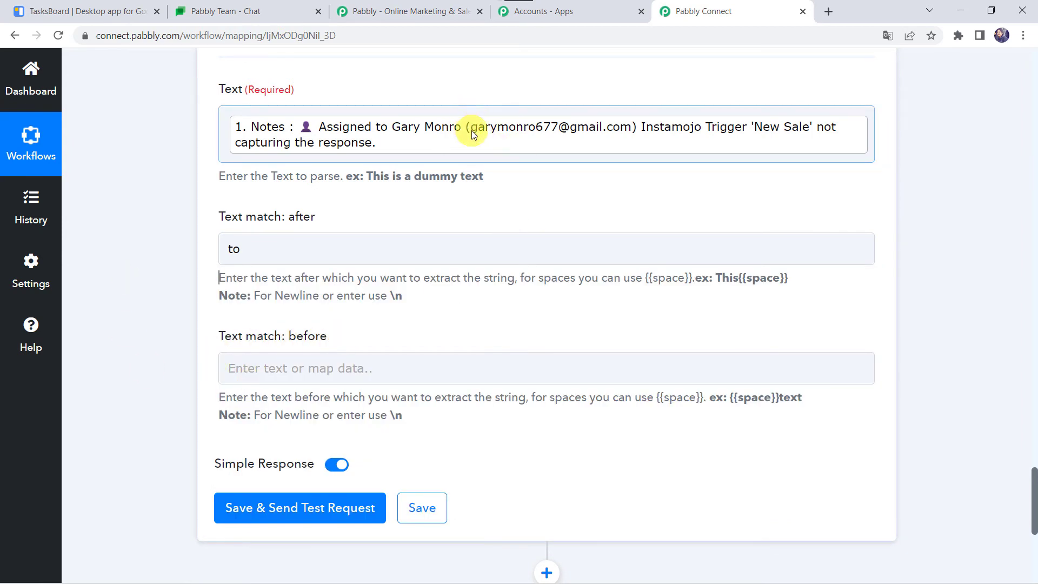
{"action": "left_click", "coordinate": [275, 357]}
{"action": "type", "text": "("}
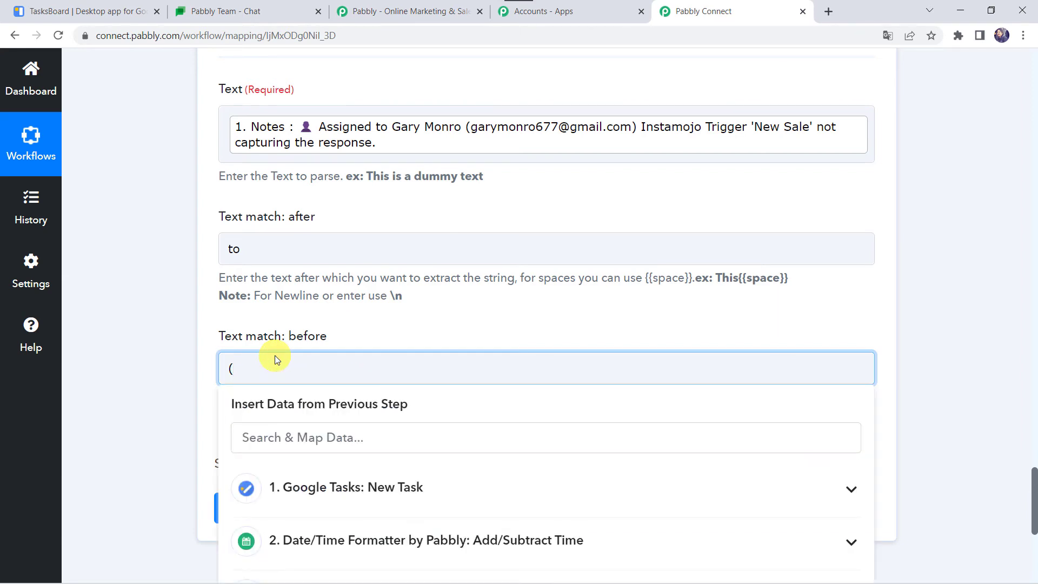
{"action": "left_click", "coordinate": [208, 237]}
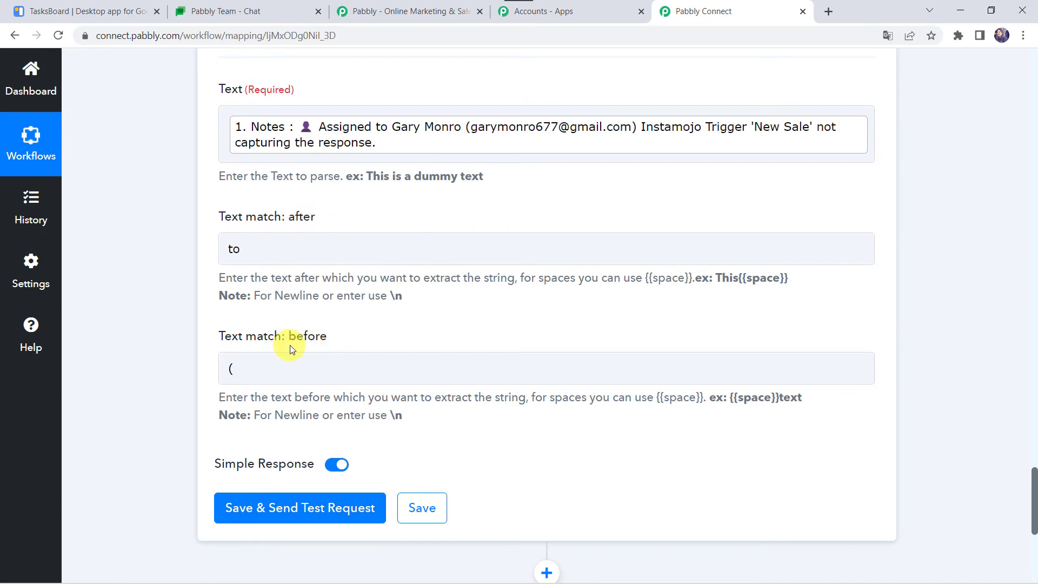
- Save the Text Parser step with a test request and check the Result value in its response
{"action": "left_click", "coordinate": [230, 369]}
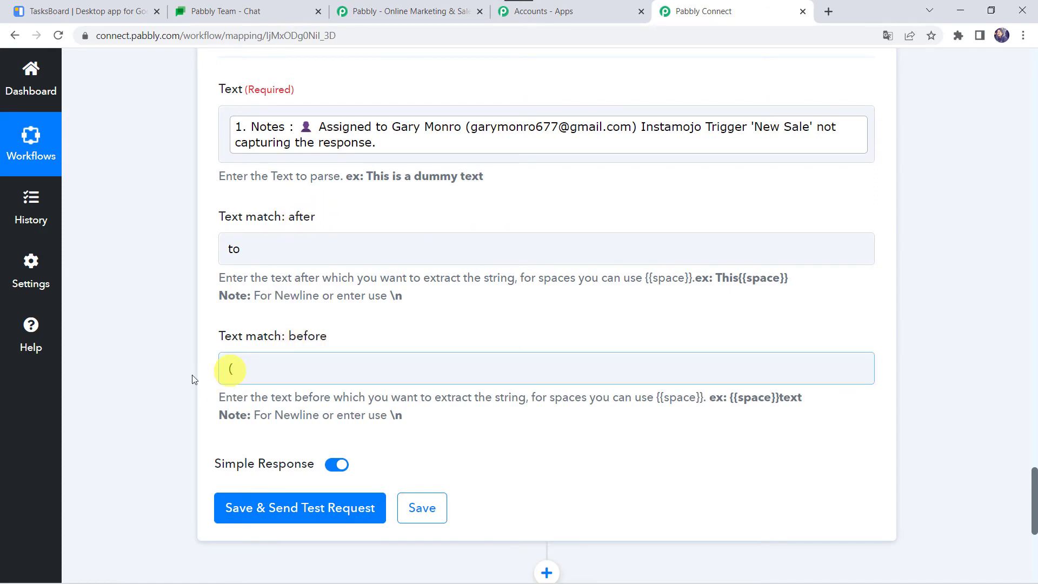
{"action": "left_click", "coordinate": [262, 513]}
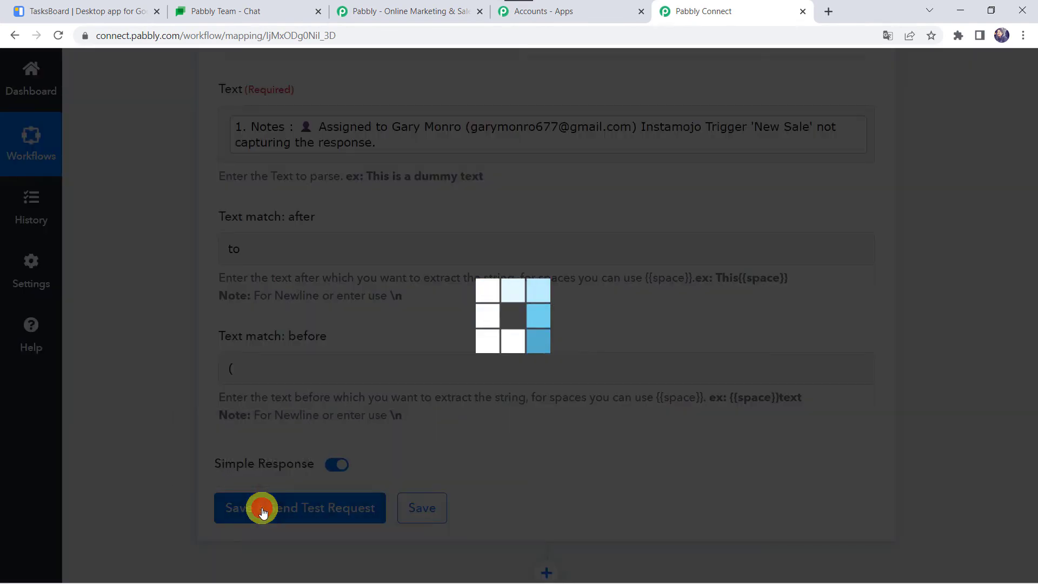
{"action": "scroll", "coordinate": [151, 495], "scroll_direction": "down", "scroll_amount": 5}
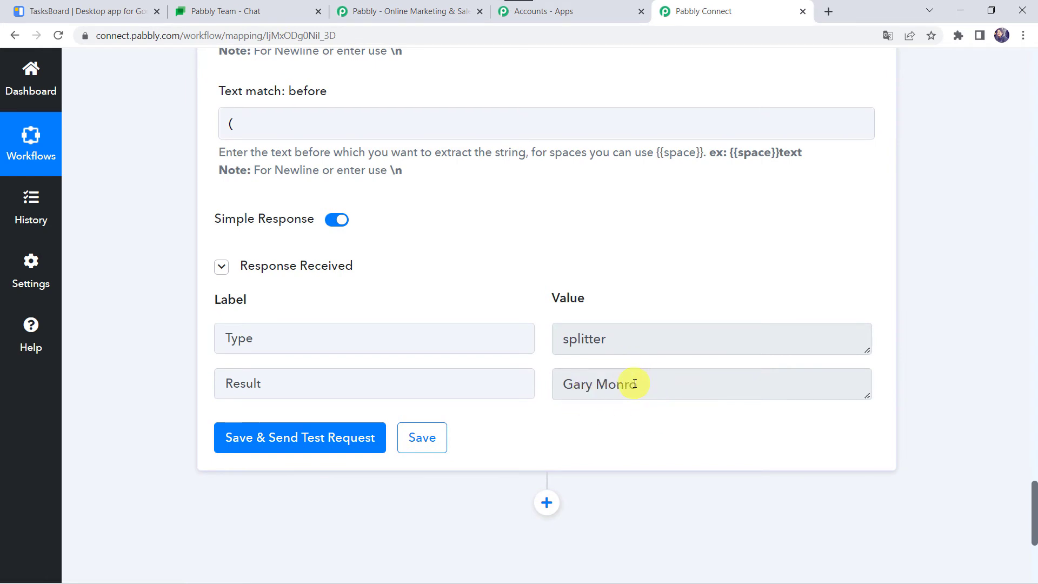
- Add another action step after the Text Parser and choose Google Hangouts Chat as its app
{"action": "scroll", "coordinate": [634, 383], "scroll_direction": "down", "scroll_amount": 5}
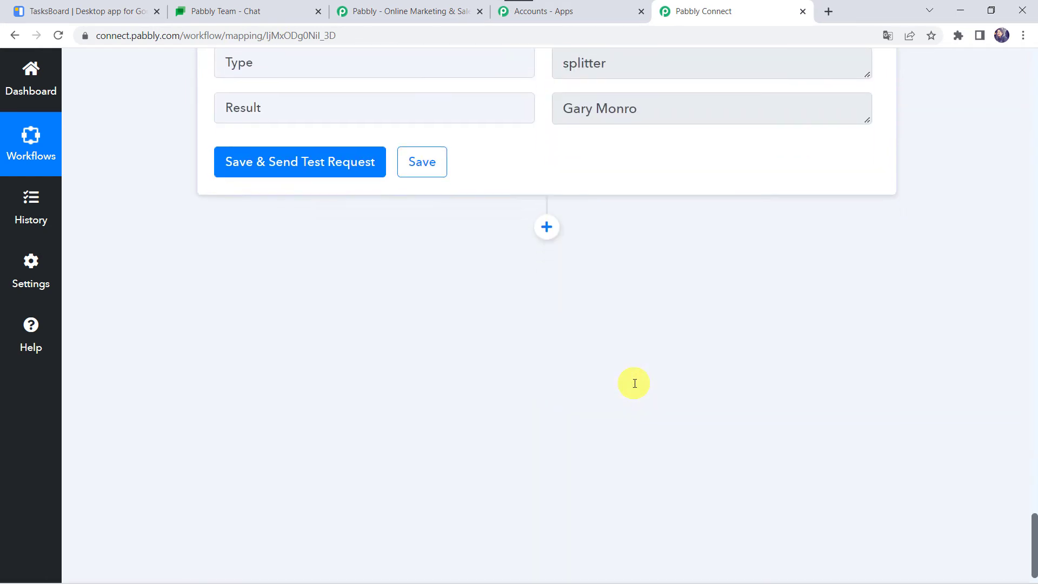
{"action": "left_click", "coordinate": [547, 225]}
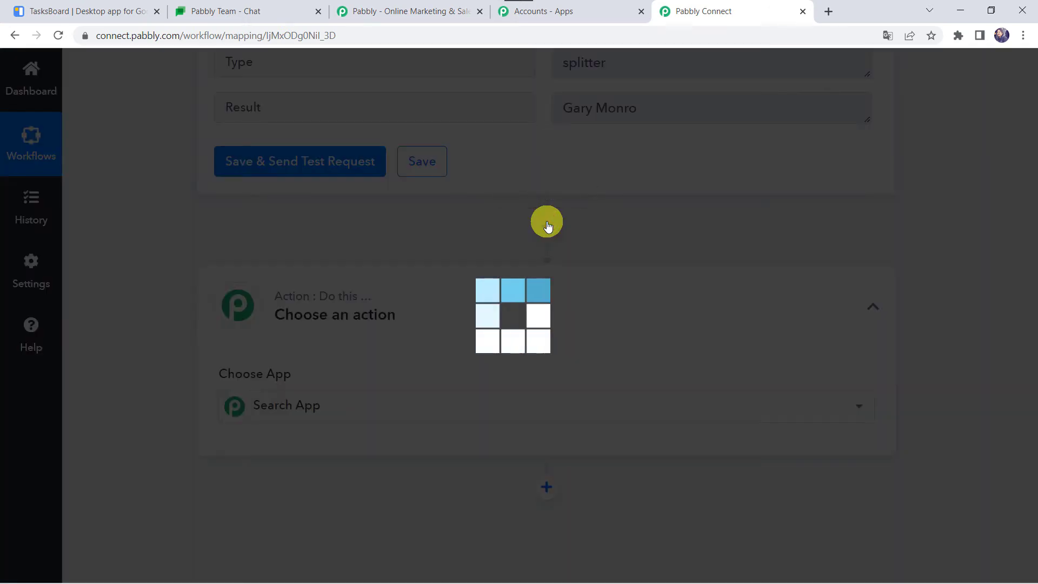
{"action": "scroll", "coordinate": [314, 390], "scroll_direction": "down", "scroll_amount": 3}
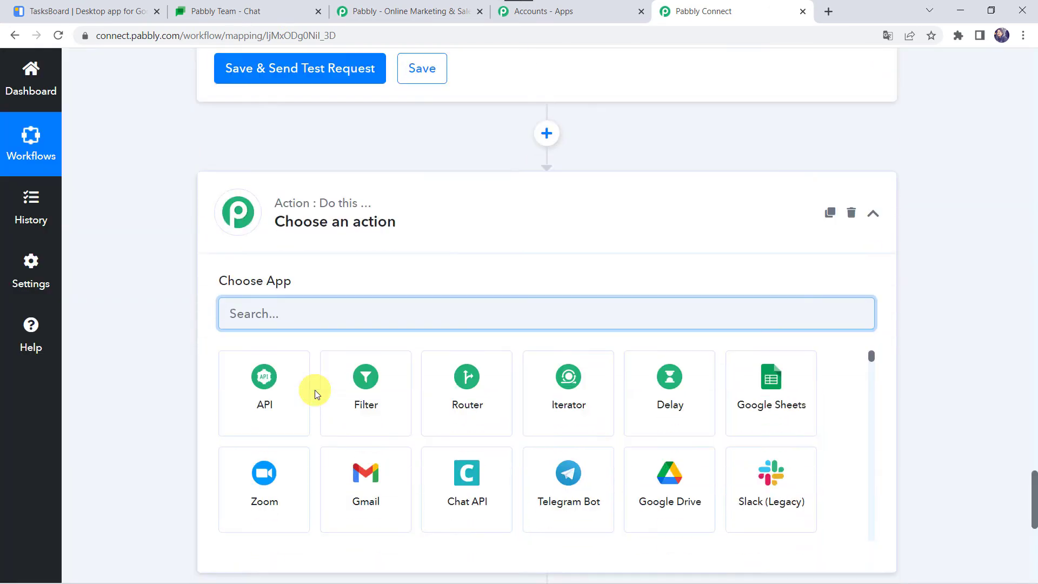
{"action": "type", "text": "Goog"}
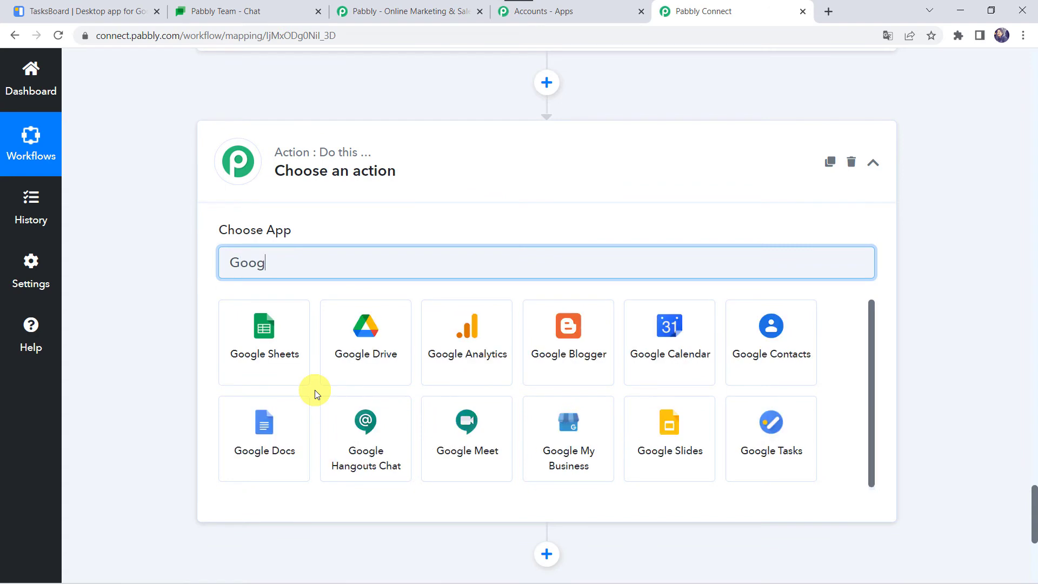
{"action": "type", "text": "le Ha"}
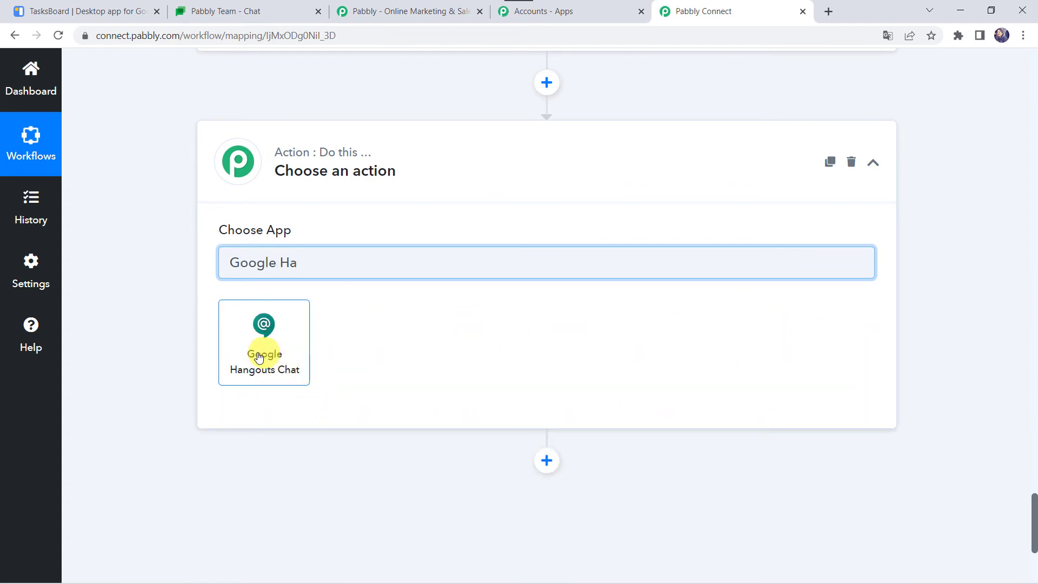
{"action": "left_click", "coordinate": [258, 357]}
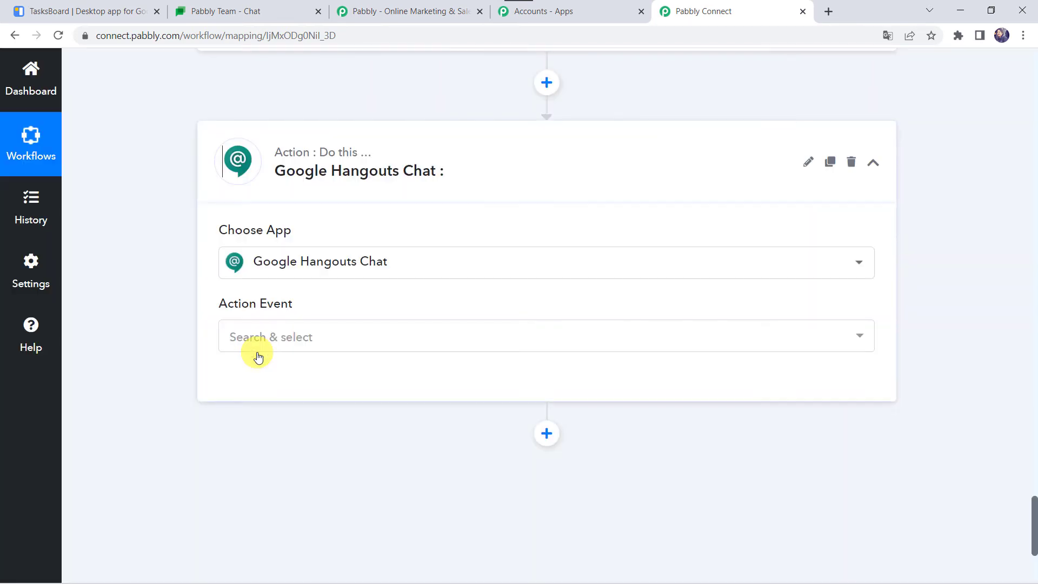
- Set the Google Hangouts Chat action event to Create Message and connect it
{"action": "left_click", "coordinate": [266, 336]}
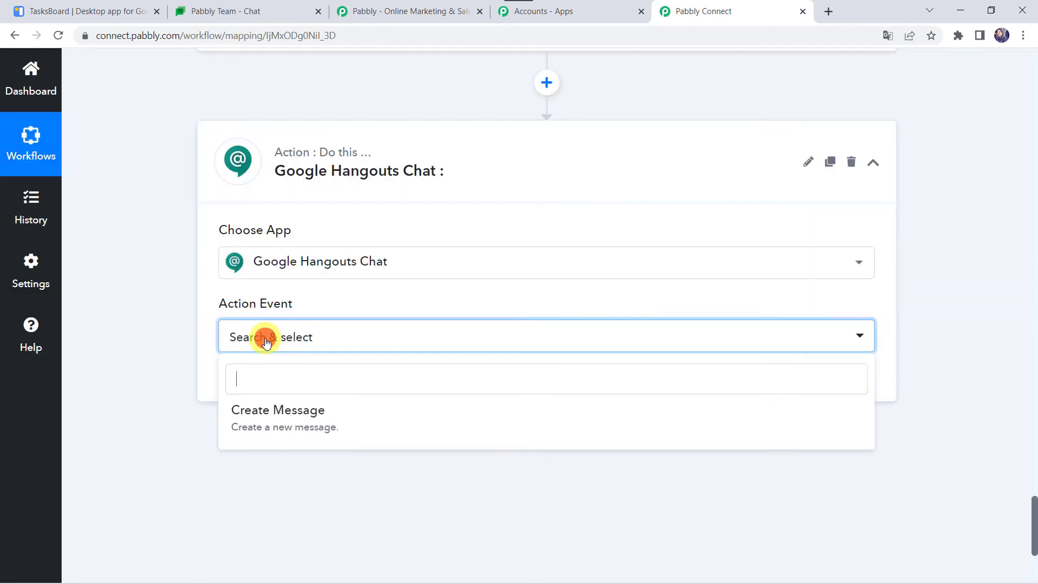
{"action": "left_click", "coordinate": [261, 412]}
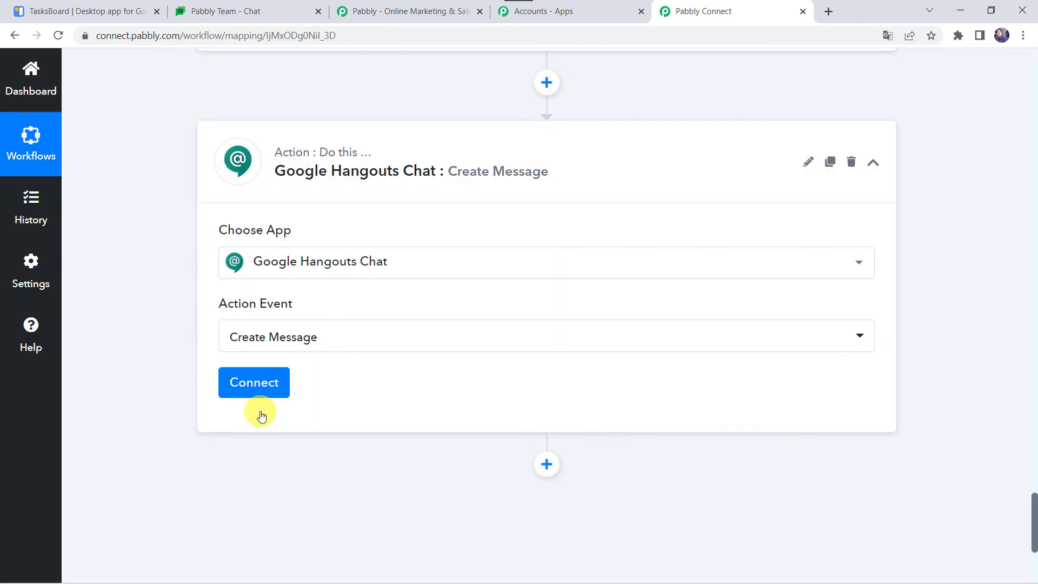
{"action": "left_click", "coordinate": [264, 384]}
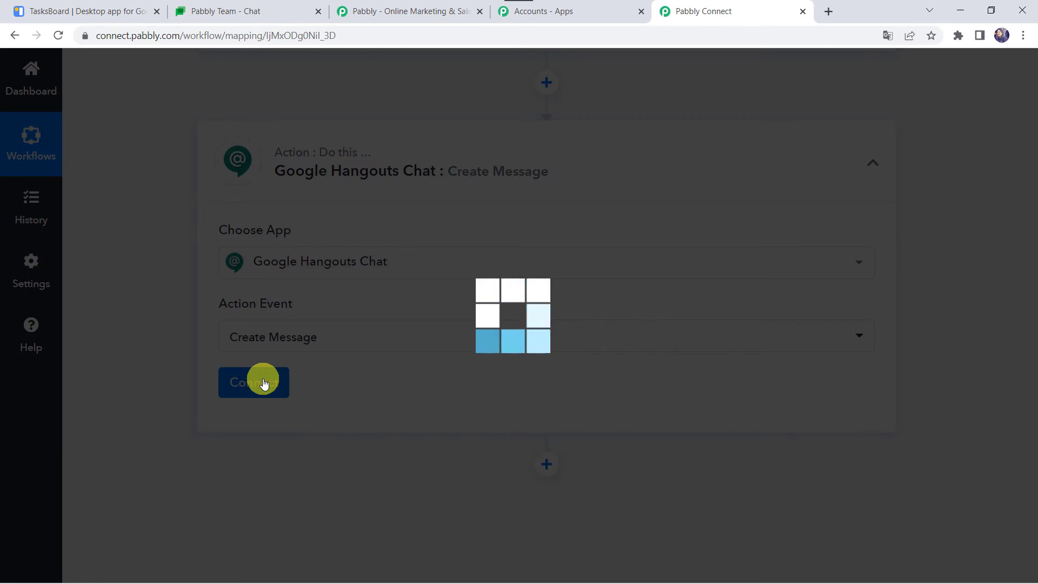
{"action": "scroll", "coordinate": [366, 375], "scroll_direction": "down", "scroll_amount": 3}
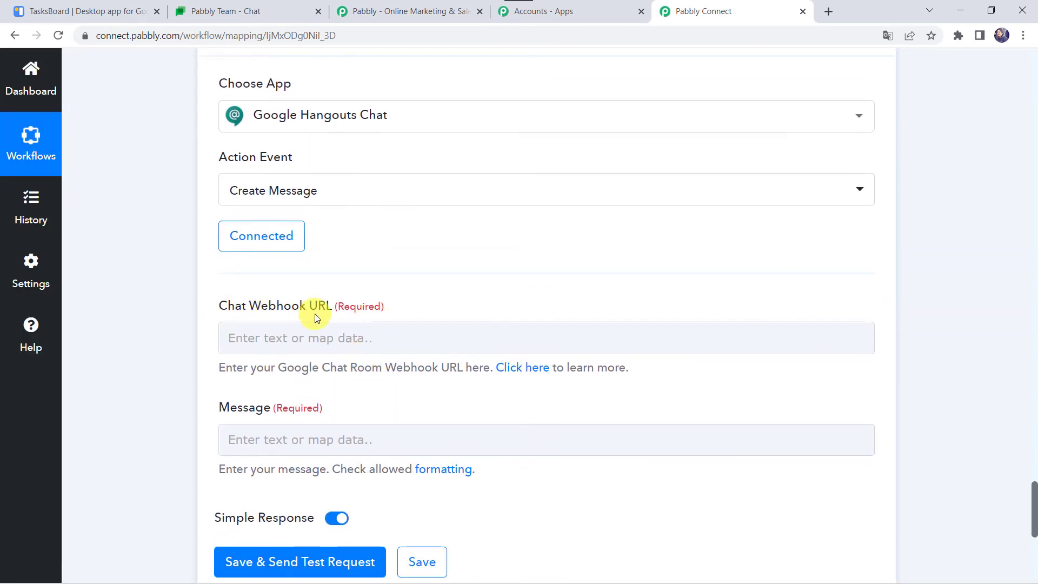
- Switch to Google Chat, create an incoming webhook named "Google Tasks" for the Pabbly Team space, and copy its URL
{"action": "left_click", "coordinate": [233, 9]}
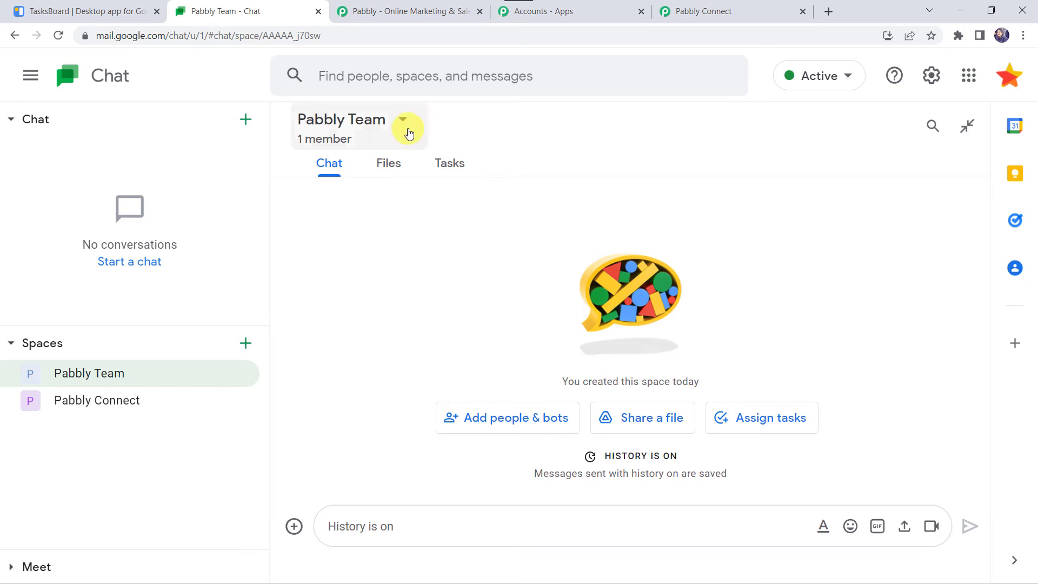
{"action": "left_click", "coordinate": [403, 122]}
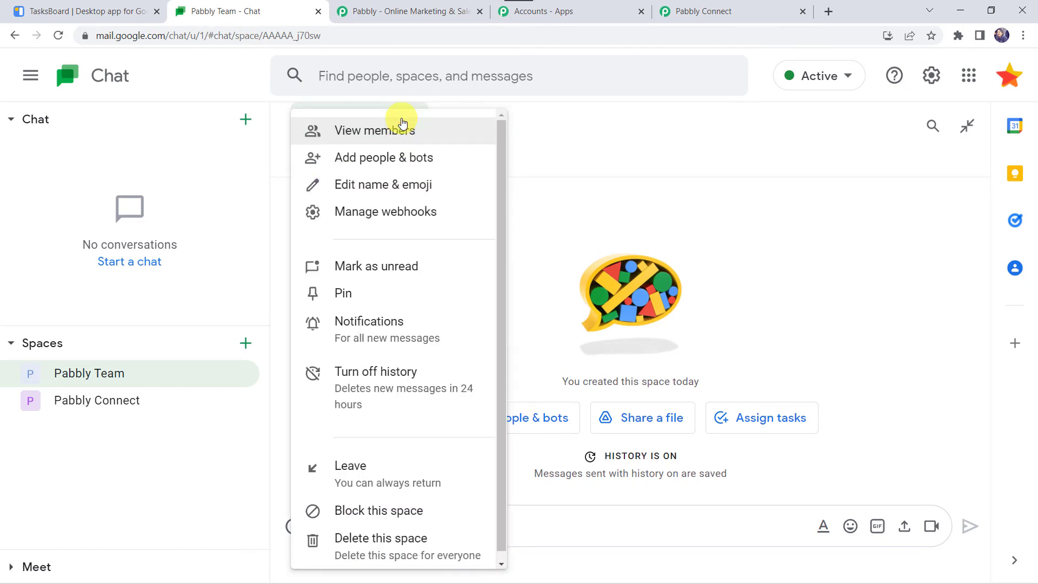
{"action": "left_click", "coordinate": [388, 213]}
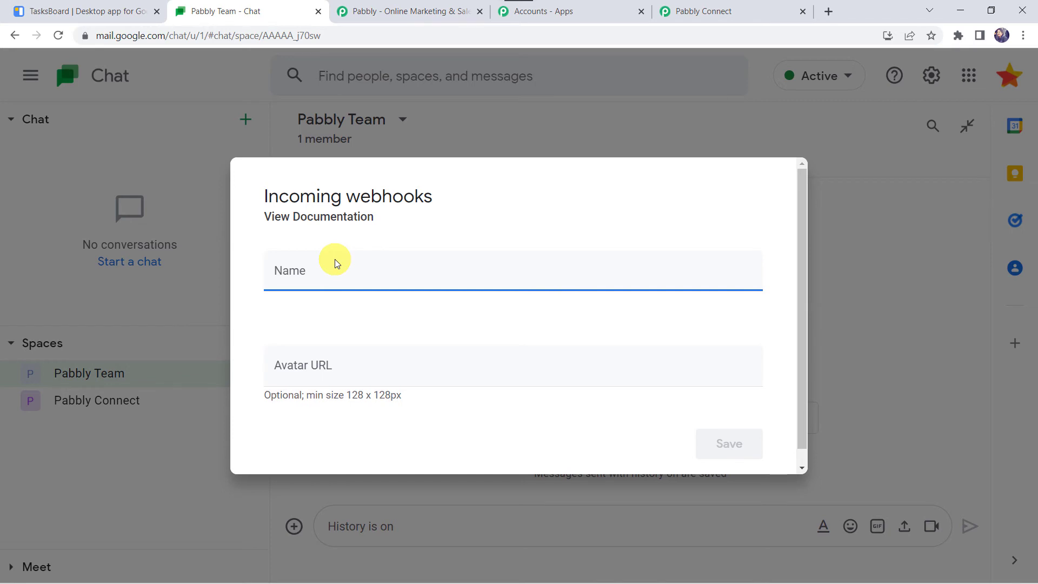
{"action": "type", "text": "Google Tasks"}
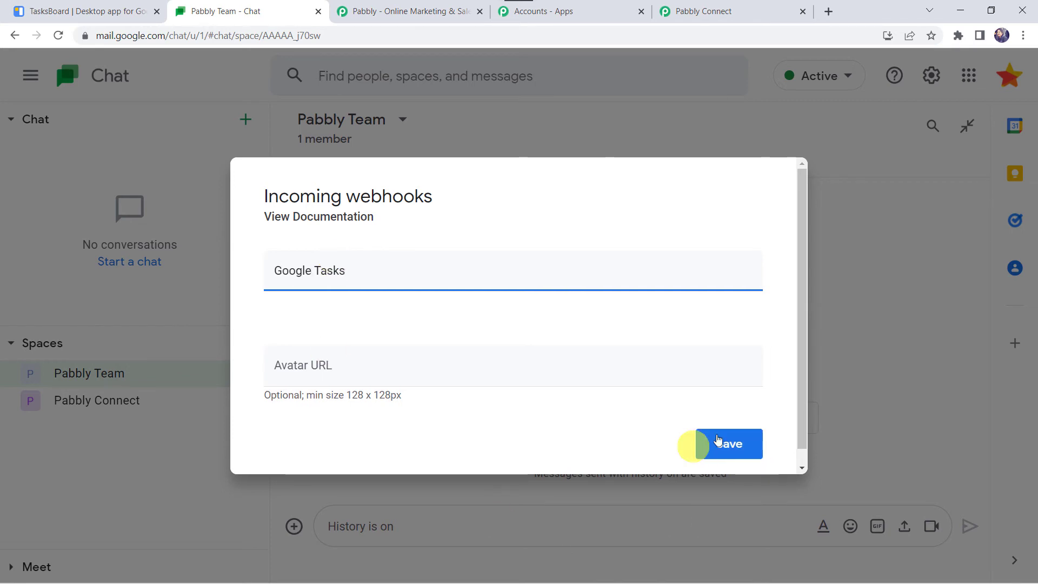
{"action": "left_click", "coordinate": [724, 438]}
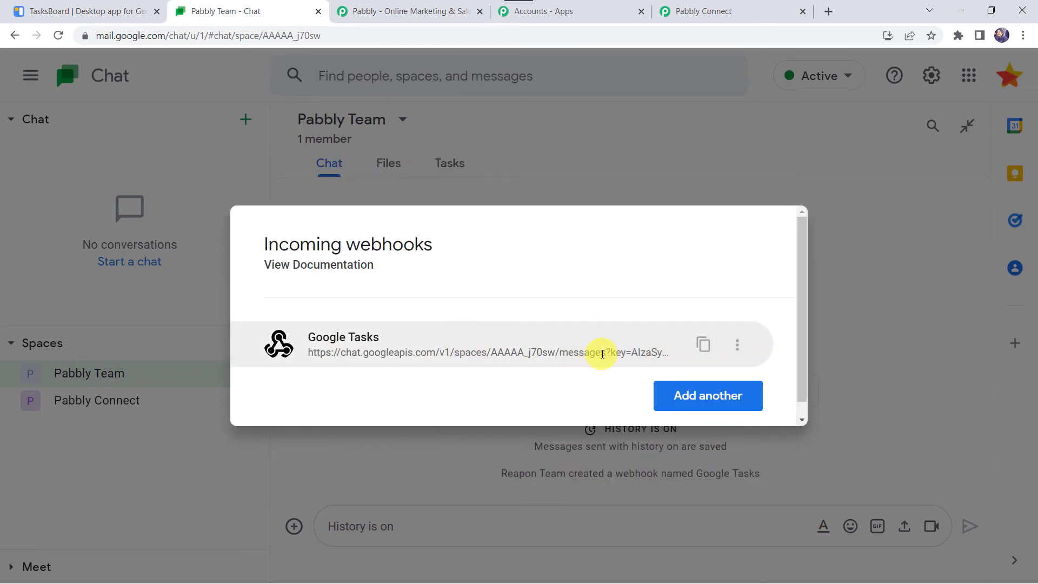
{"action": "left_click", "coordinate": [702, 346]}
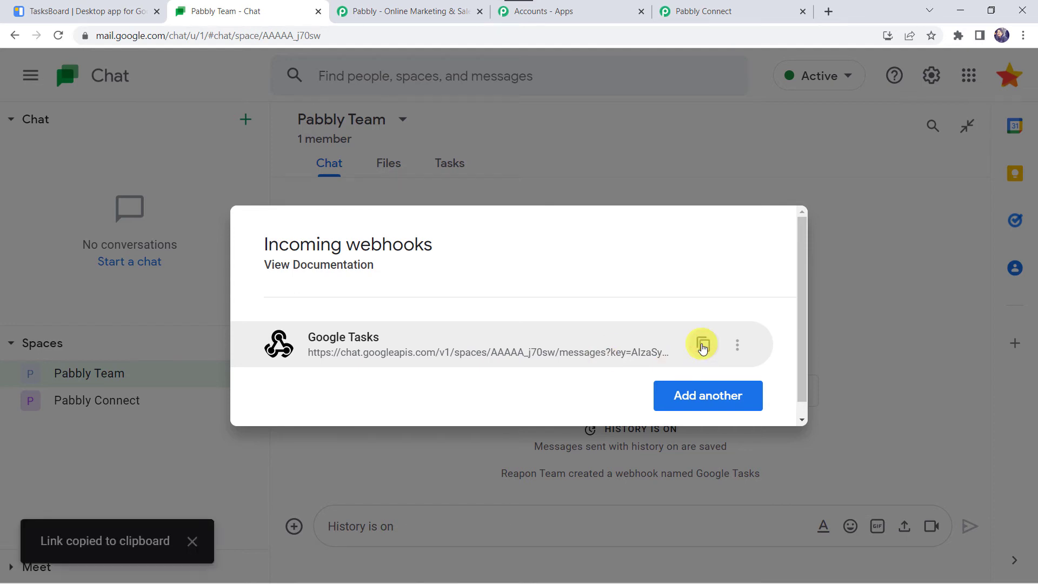
- Return to Pabbly Connect and paste the copied webhook URL with its key and token as the Chat Webhook URL
{"action": "left_click", "coordinate": [752, 13]}
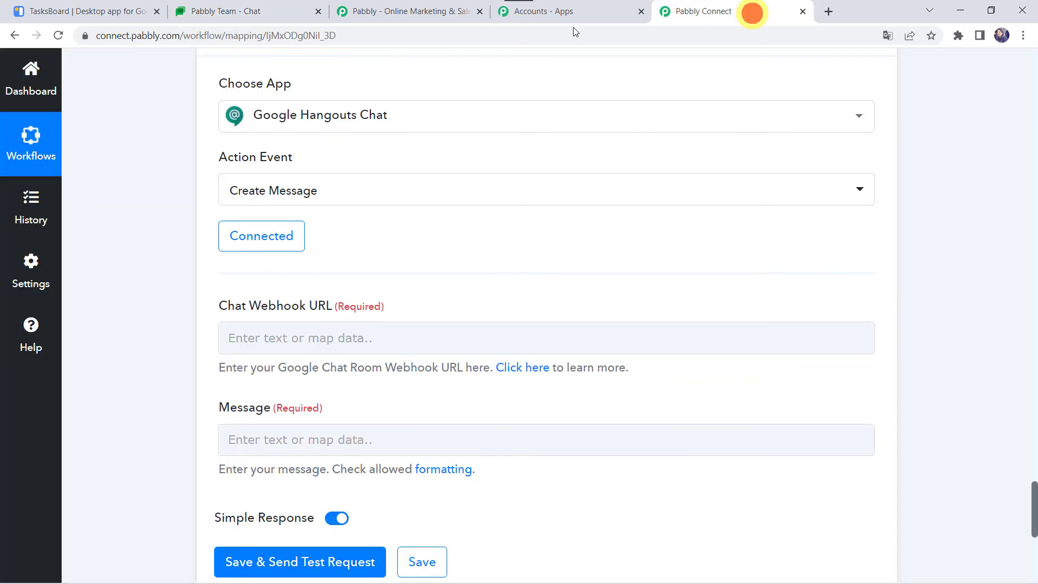
{"action": "left_click", "coordinate": [262, 330]}
{"action": "right_click", "coordinate": [263, 330]}
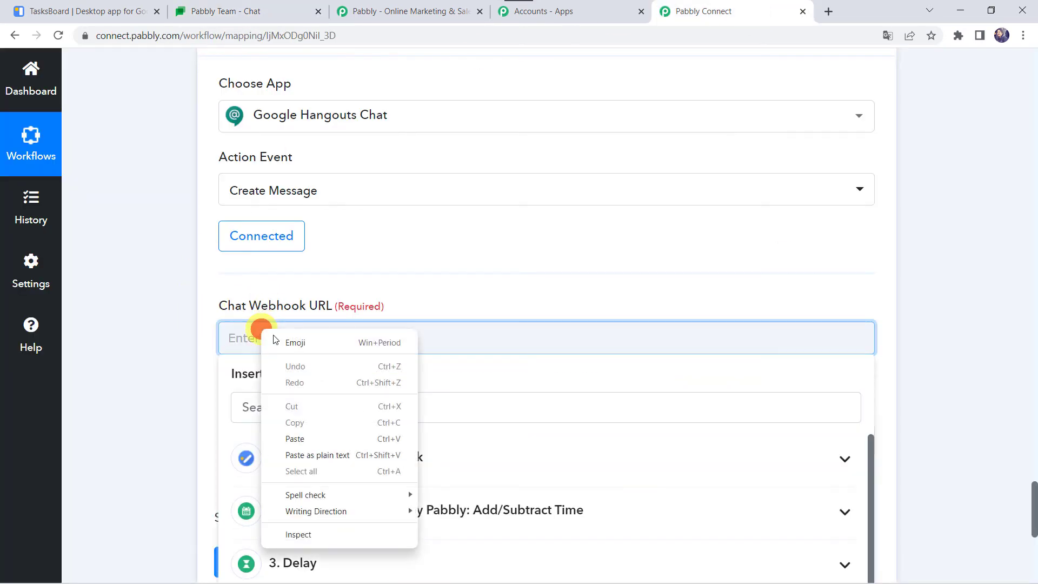
{"action": "left_click", "coordinate": [294, 439]}
{"action": "left_click", "coordinate": [182, 357]}
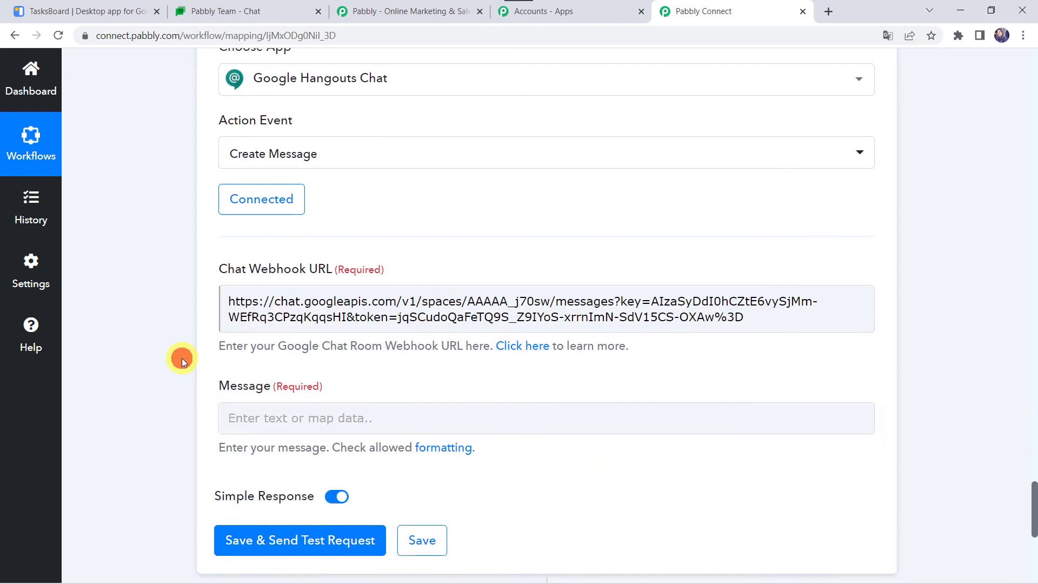
- Compose the Message from the mapped Text Parser Result, the text "What is the Task Status of", and the mapped Google Tasks Title
{"action": "scroll", "coordinate": [181, 358], "scroll_direction": "down", "scroll_amount": 3}
{"action": "left_click", "coordinate": [227, 351]}
{"action": "left_click", "coordinate": [241, 346]}
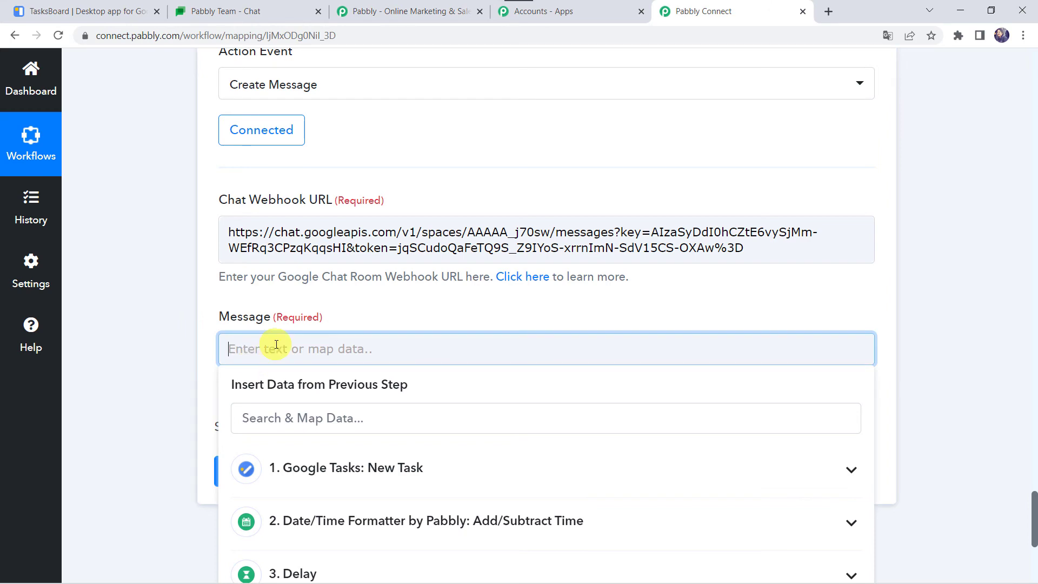
{"action": "scroll", "coordinate": [187, 339], "scroll_direction": "down", "scroll_amount": 3}
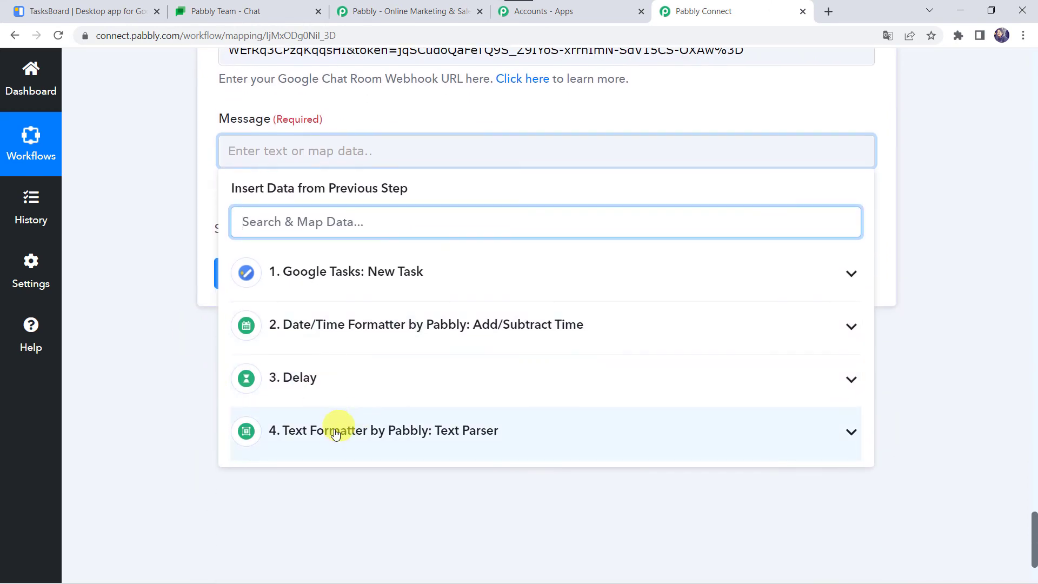
{"action": "left_click", "coordinate": [333, 433]}
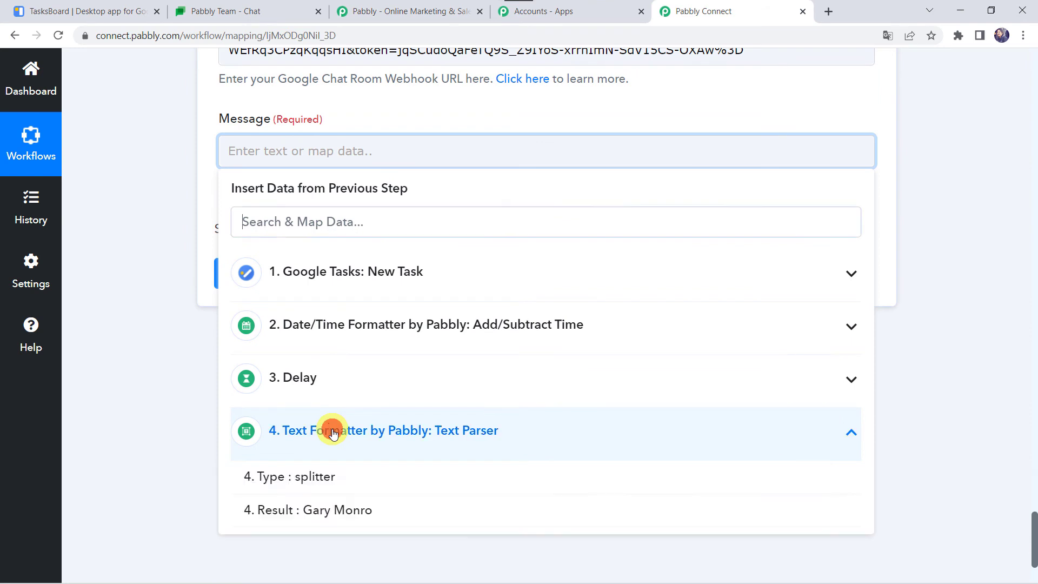
{"action": "left_click", "coordinate": [344, 510]}
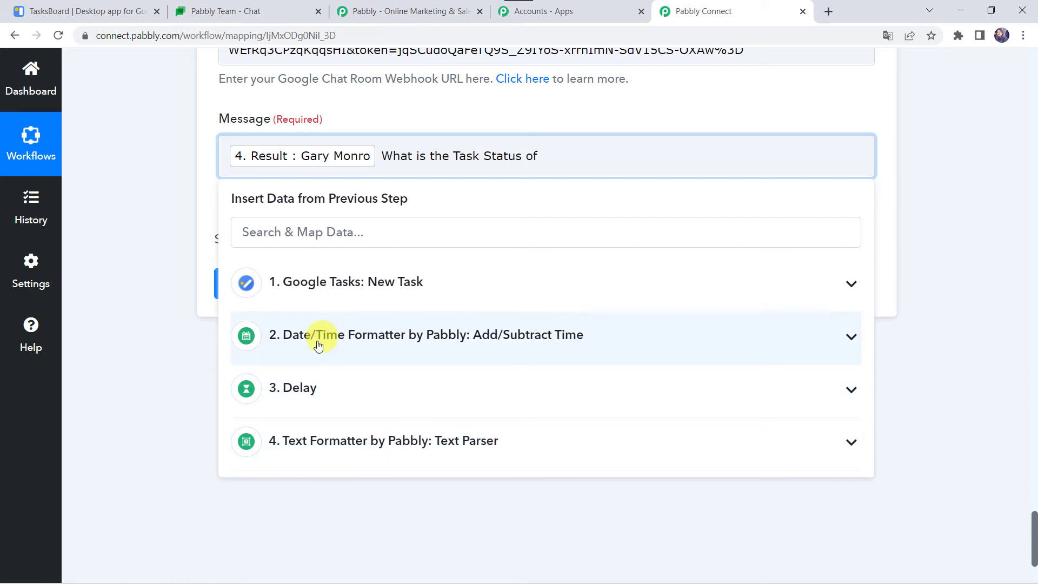
{"action": "left_click", "coordinate": [364, 290]}
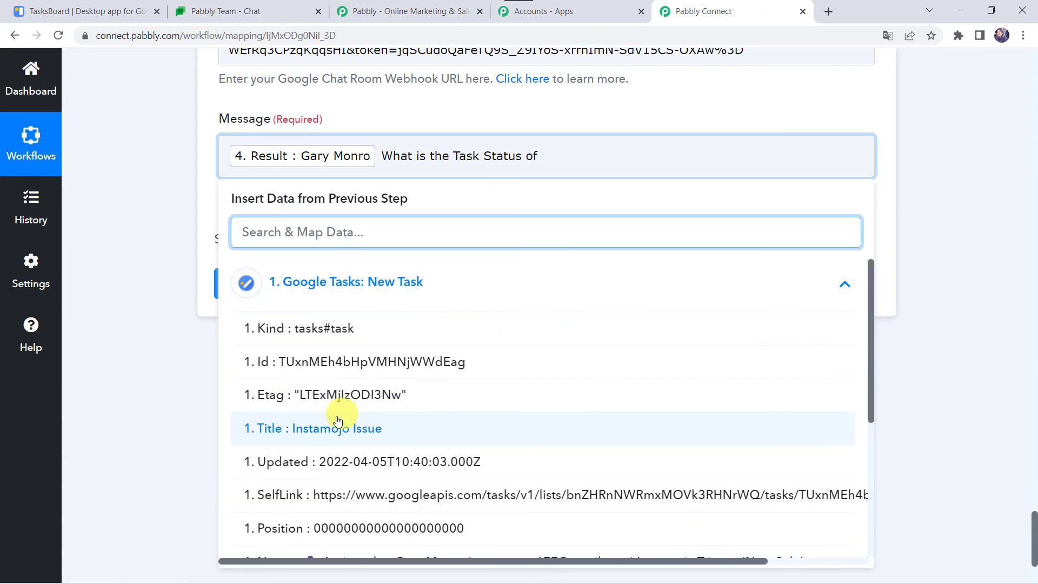
{"action": "left_click", "coordinate": [318, 427]}
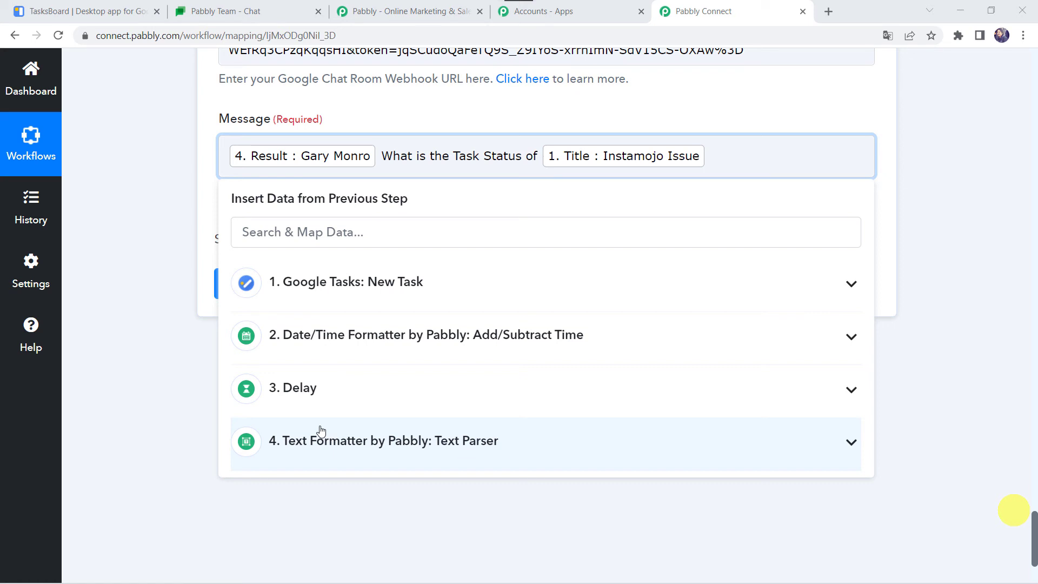
- Extend the Message with ", Due Date:", the mapped Google Tasks Due, "?" and a new line "Please ignore this notification, If Completed."
{"action": "left_click", "coordinate": [725, 147]}
{"action": "type", "text": ", Due Date:"}
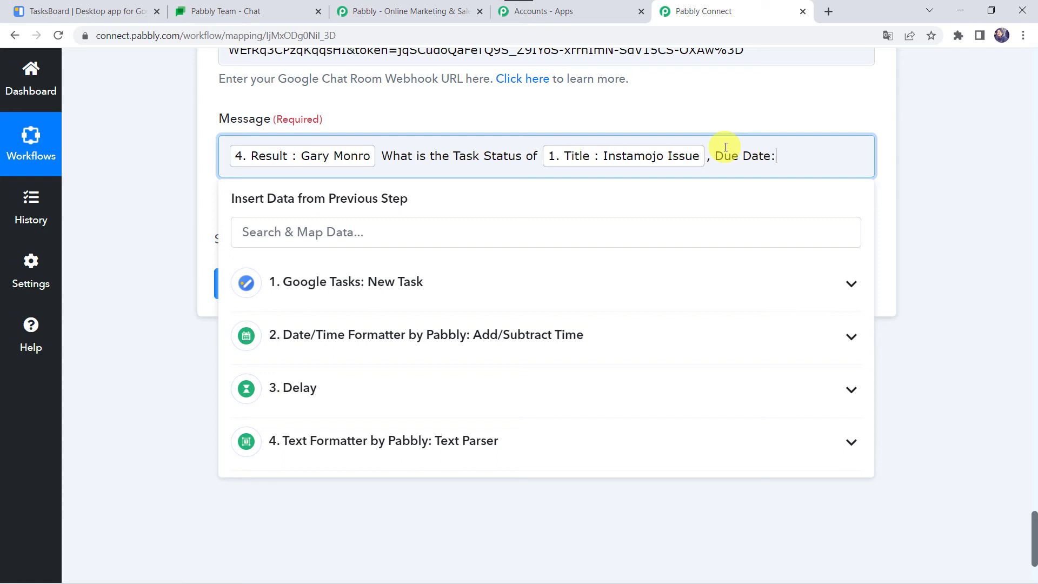
{"action": "left_click", "coordinate": [325, 286]}
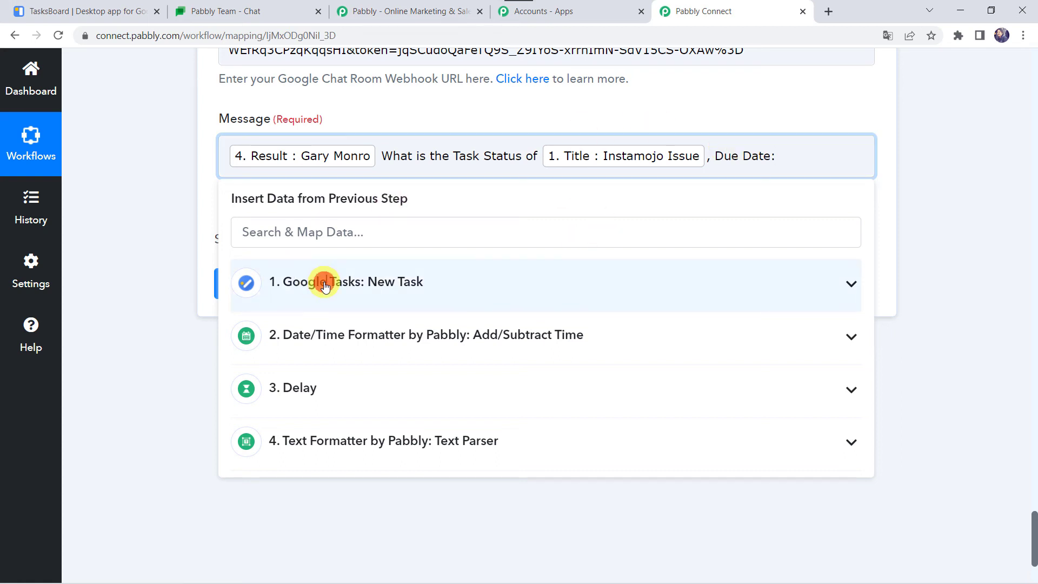
{"action": "scroll", "coordinate": [292, 427], "scroll_direction": "down", "scroll_amount": 4}
{"action": "left_click", "coordinate": [336, 382]}
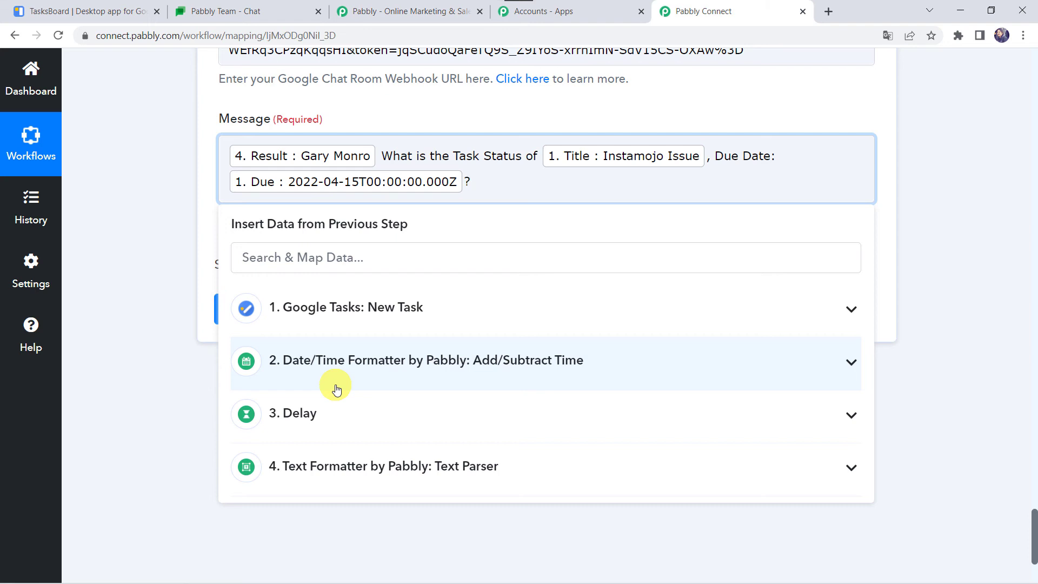
{"action": "key", "text": "Return"}
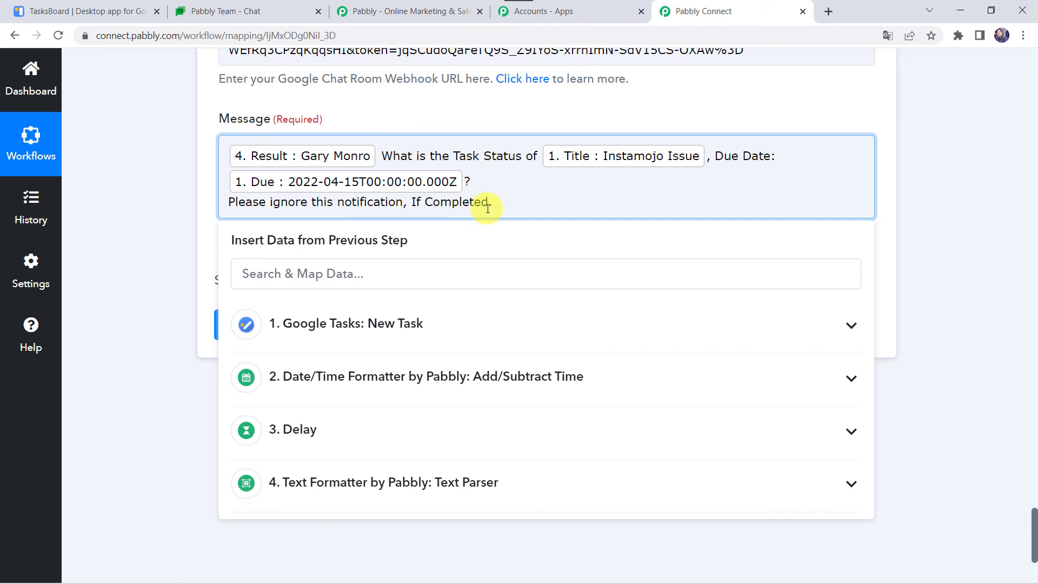
{"action": "left_click", "coordinate": [130, 245]}
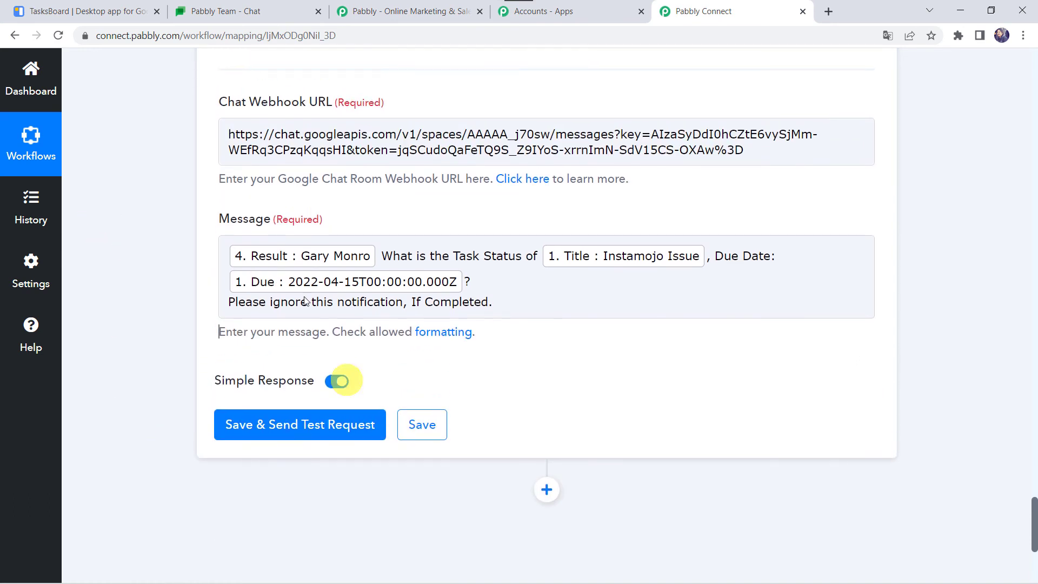
- Save and send a test request for the Google Hangouts Chat action, and check the message in Google Chat's Pabbly Team space
{"action": "left_click", "coordinate": [260, 425]}
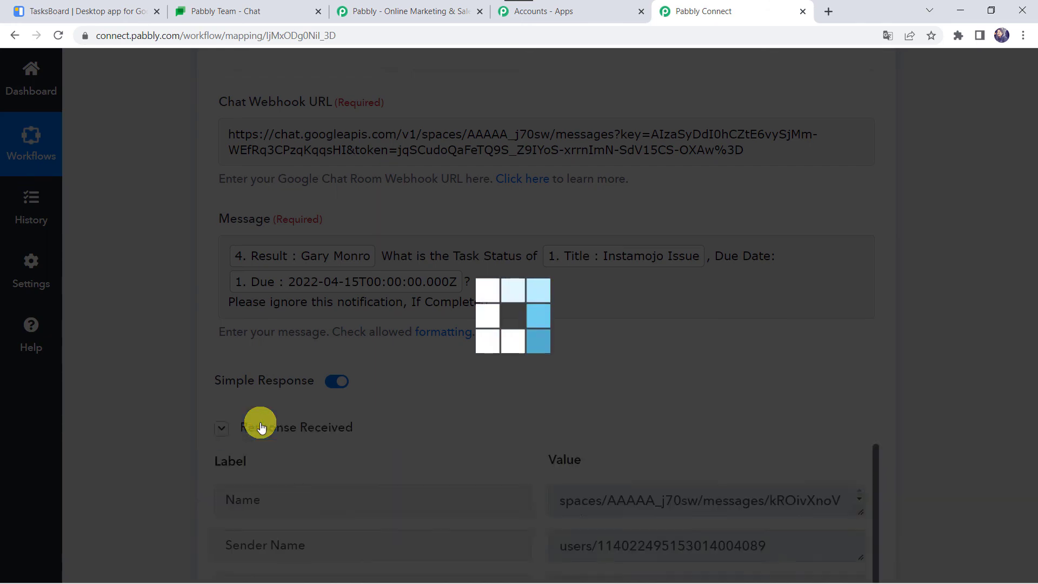
{"action": "scroll", "coordinate": [187, 452], "scroll_direction": "down", "scroll_amount": 4}
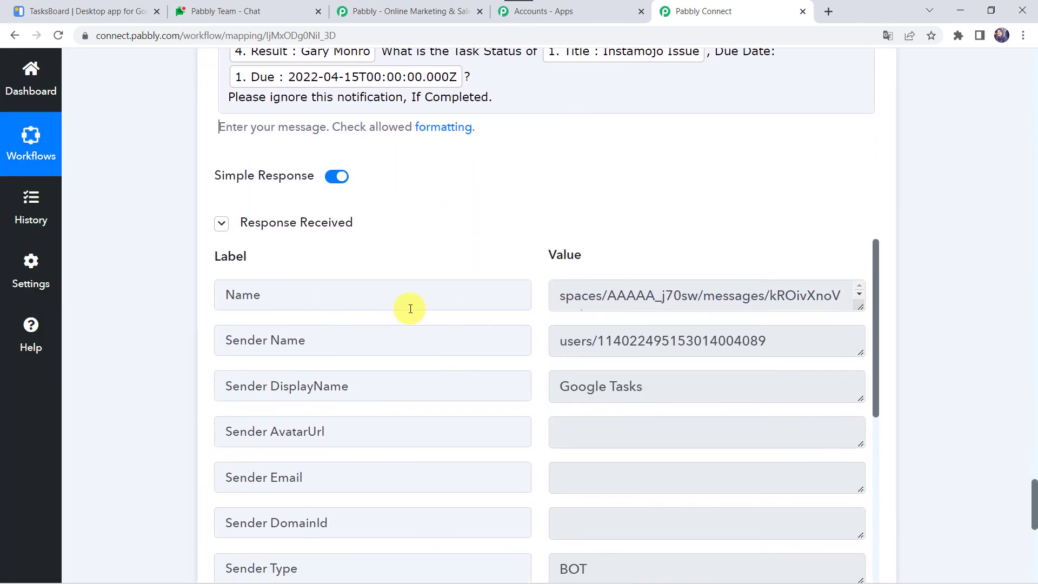
{"action": "left_click", "coordinate": [266, 9]}
{"action": "key", "text": "Escape"}
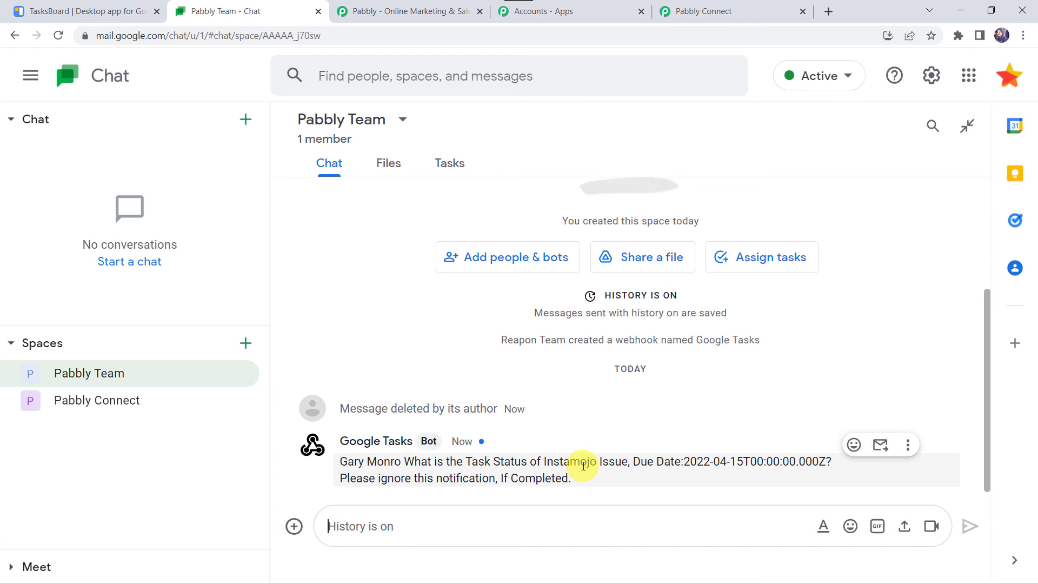
- Return to Pabbly Connect and save the Google Hangouts Chat action
{"action": "left_click", "coordinate": [765, 10]}
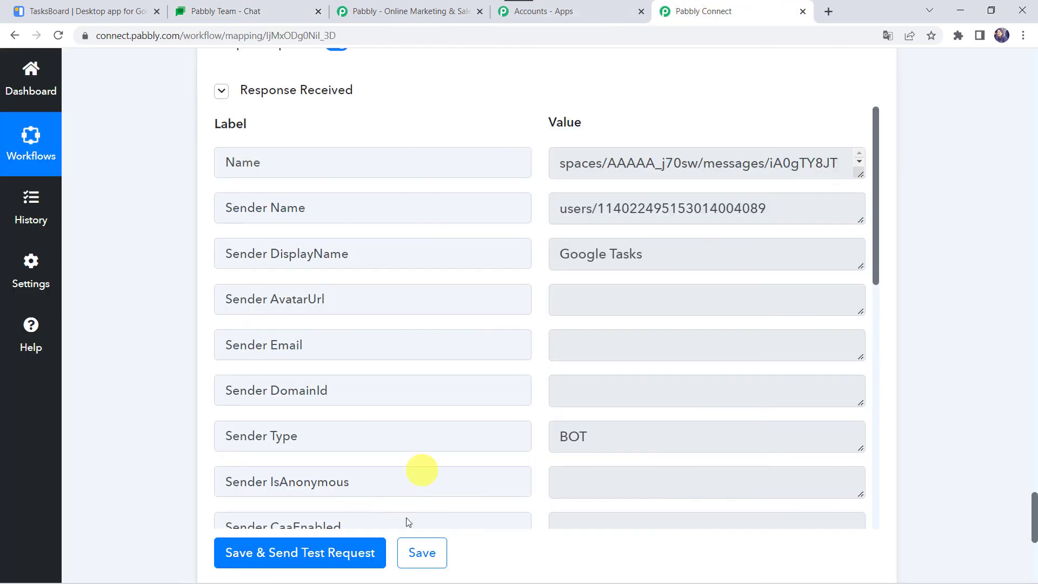
{"action": "left_click", "coordinate": [416, 552]}
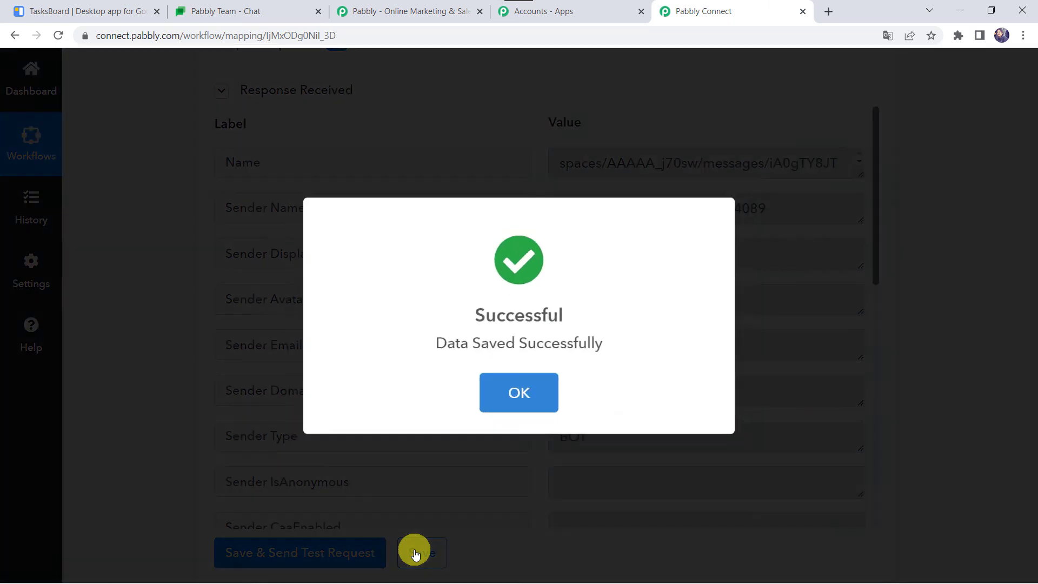
{"action": "key", "text": "Return"}
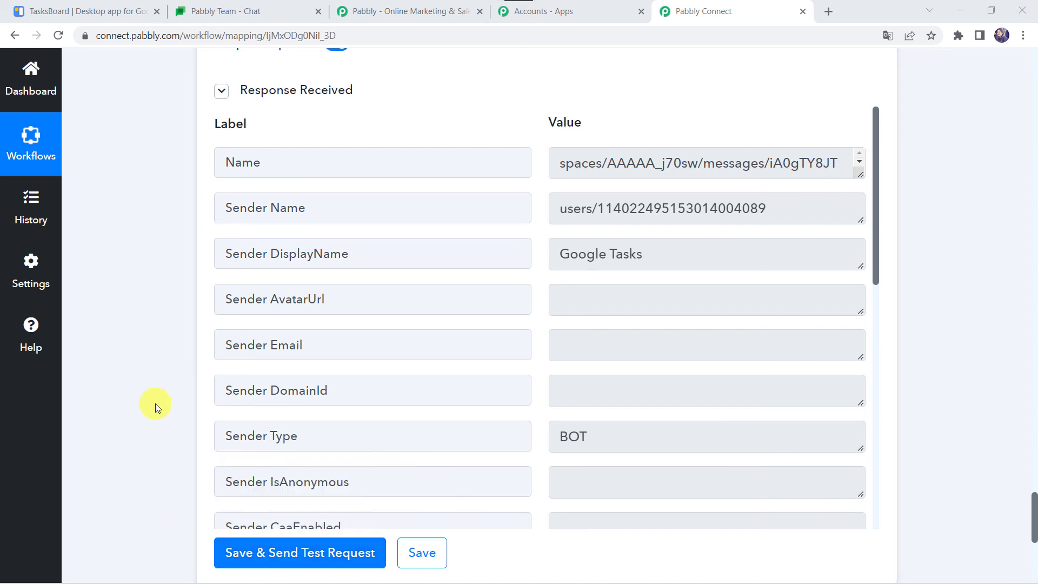
- Recheck the bot message in Google Chat, and review the Delay Until settings back in the Pabbly Connect workflow
{"action": "left_click", "coordinate": [258, 7]}
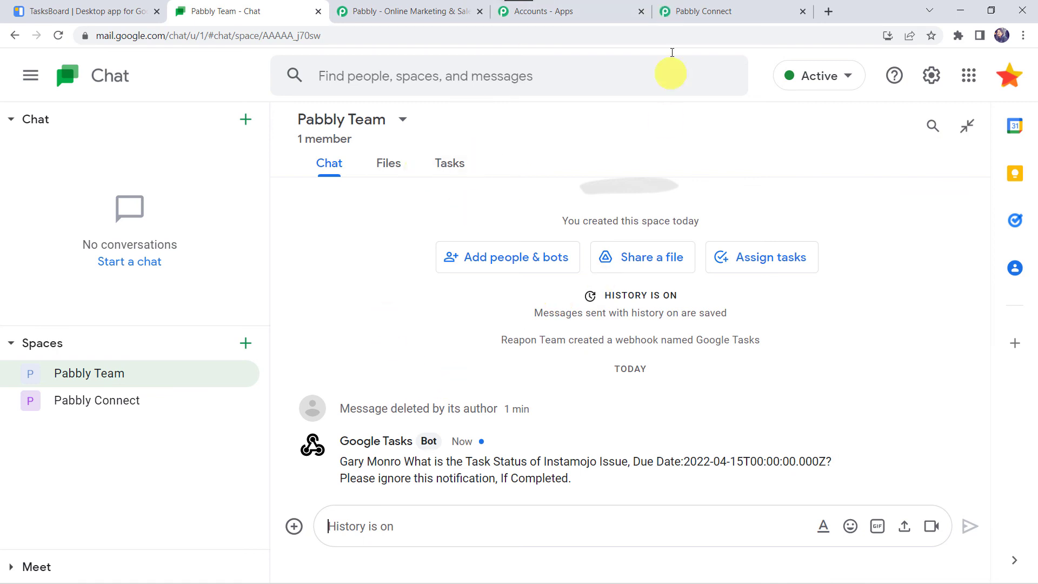
{"action": "left_click", "coordinate": [713, 11]}
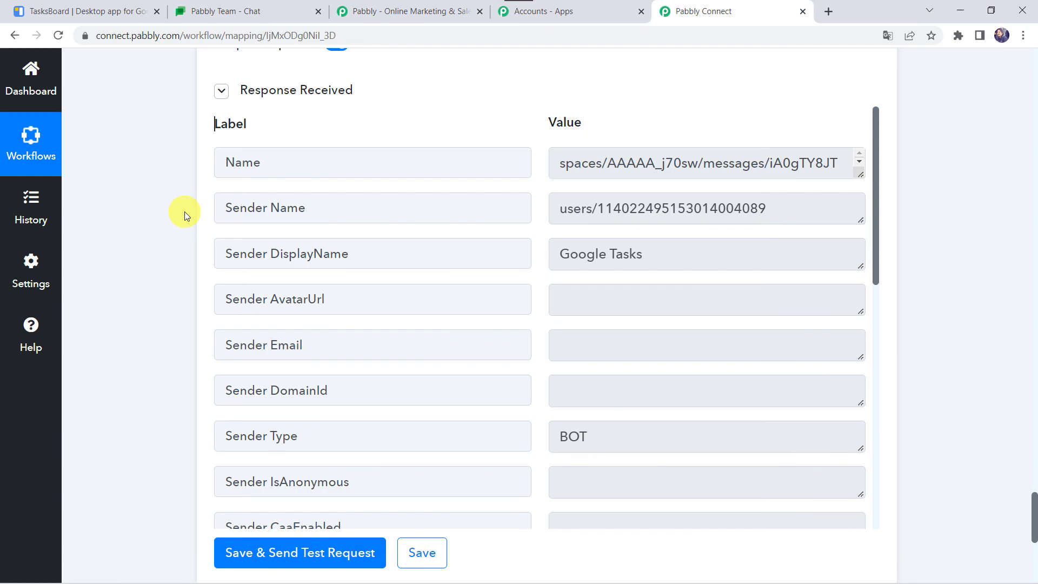
{"action": "scroll", "coordinate": [183, 212], "scroll_direction": "up", "scroll_amount": 6}
{"action": "scroll", "coordinate": [183, 216], "scroll_direction": "up", "scroll_amount": 10}
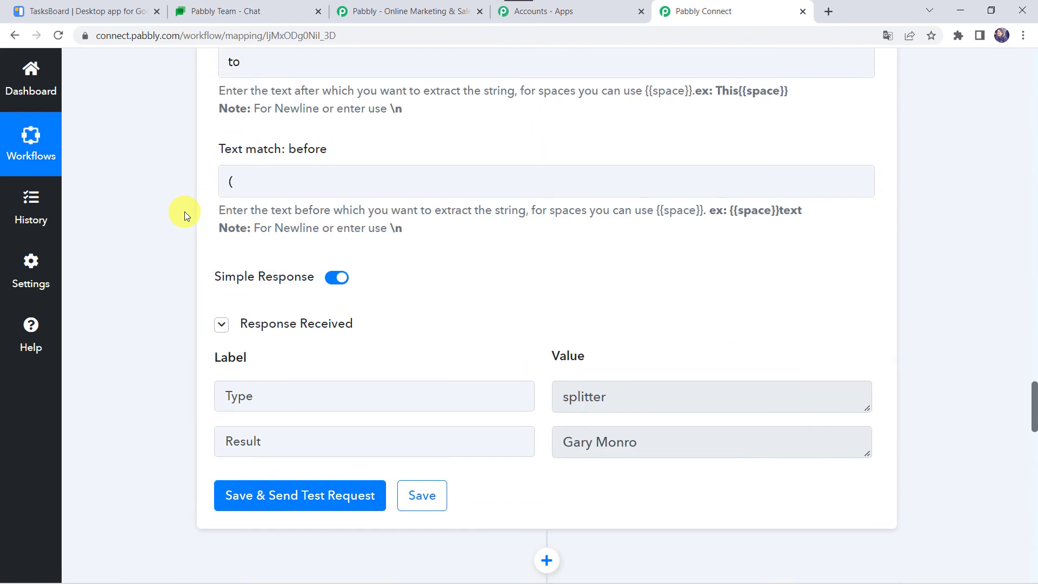
{"action": "scroll", "coordinate": [171, 297], "scroll_direction": "up", "scroll_amount": 15}
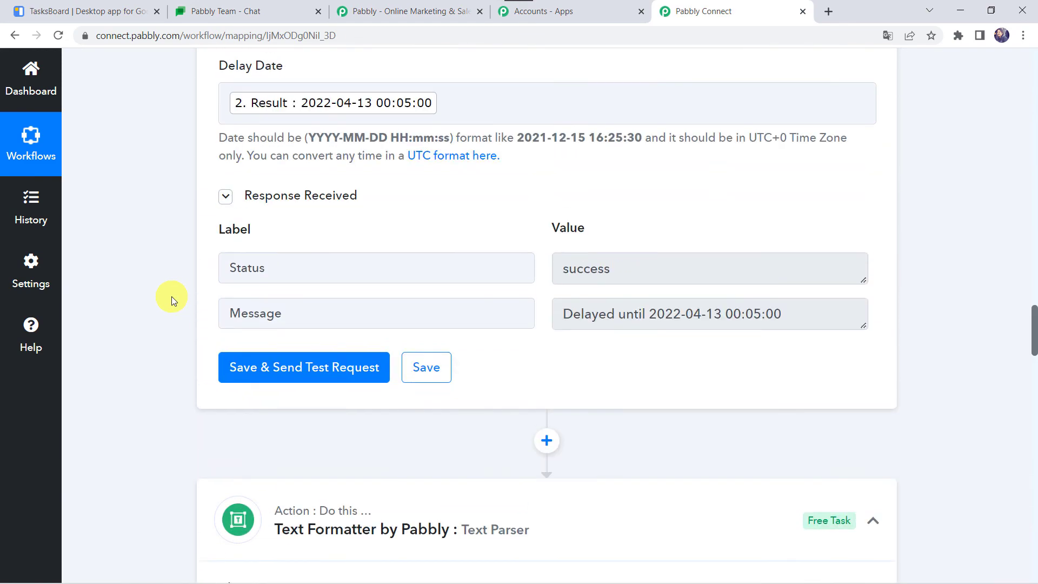
{"action": "scroll", "coordinate": [152, 388], "scroll_direction": "up", "scroll_amount": 1}
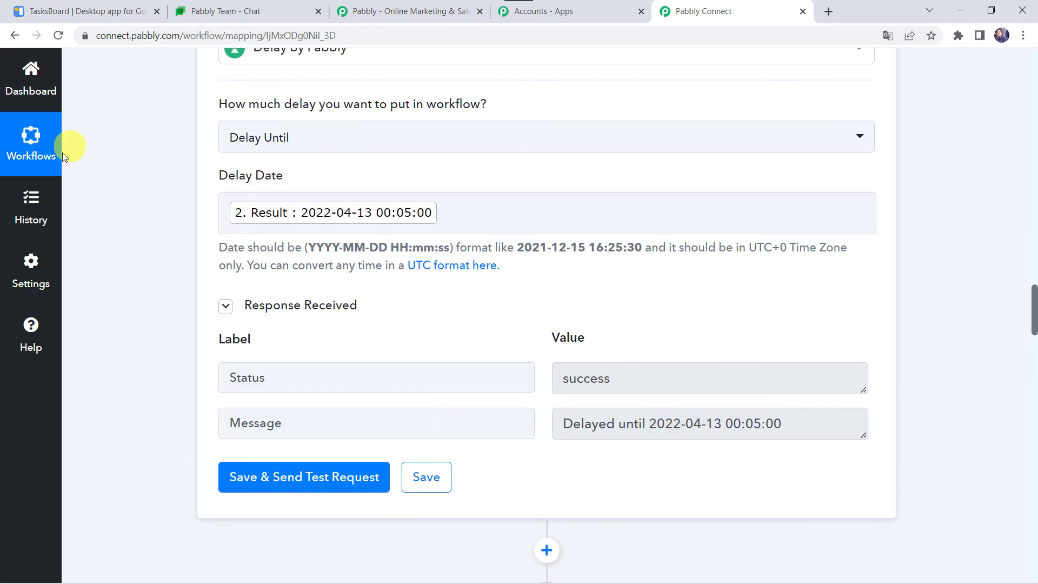
{"action": "scroll", "coordinate": [545, 339], "scroll_direction": "down", "scroll_amount": 1}
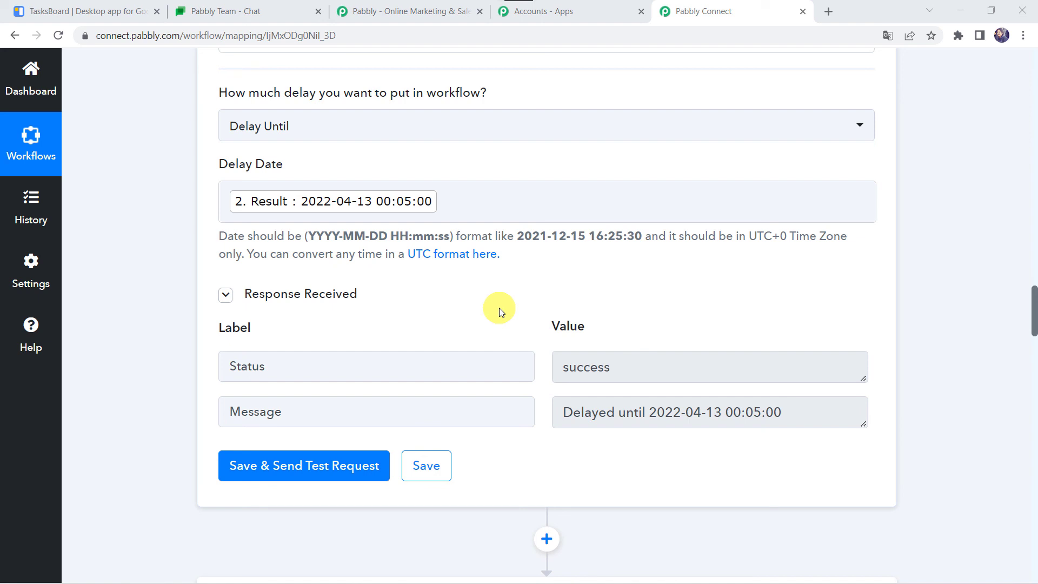
{"action": "scroll", "coordinate": [157, 191], "scroll_direction": "up", "scroll_amount": 1}
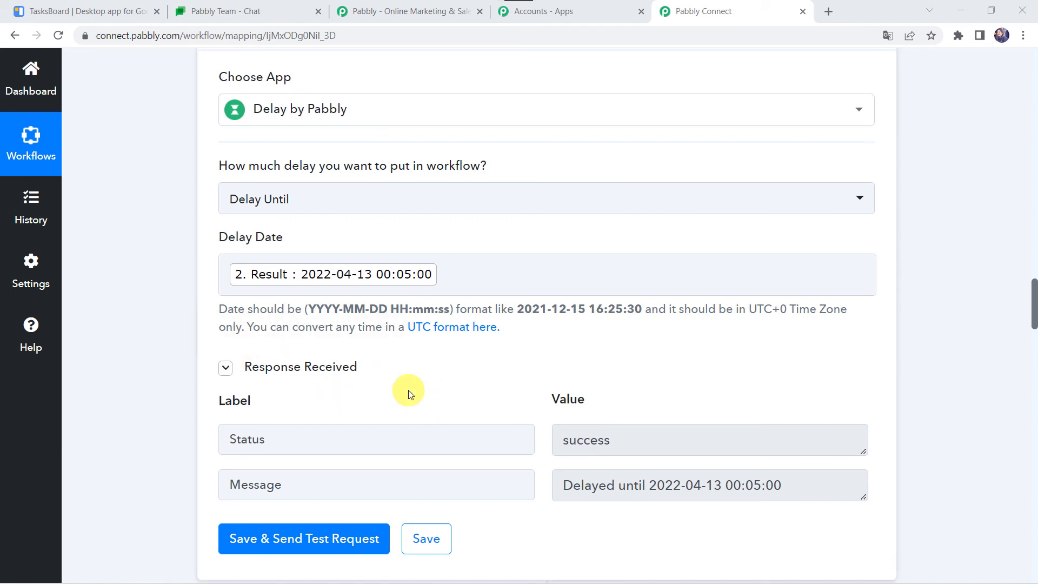
- Collapse the Delay, Date/Time Formatter, Text Formatter, Google Tasks and Google Hangouts Chat steps of the workflow
{"action": "scroll", "coordinate": [148, 300], "scroll_direction": "down", "scroll_amount": 8}
{"action": "left_click", "coordinate": [466, 247]}
{"action": "scroll", "coordinate": [466, 247], "scroll_direction": "up", "scroll_amount": 15}
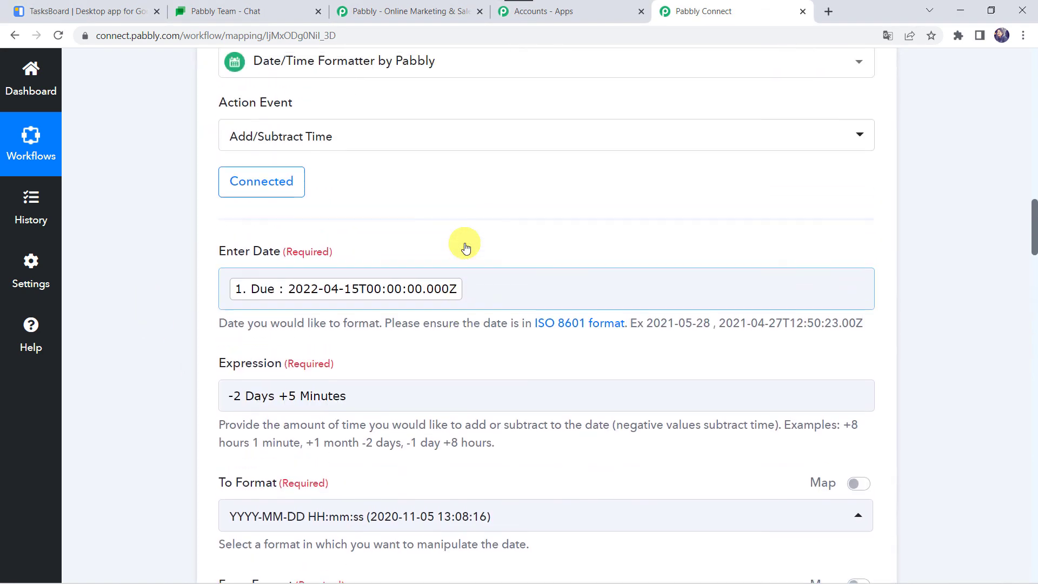
{"action": "left_click", "coordinate": [509, 128]}
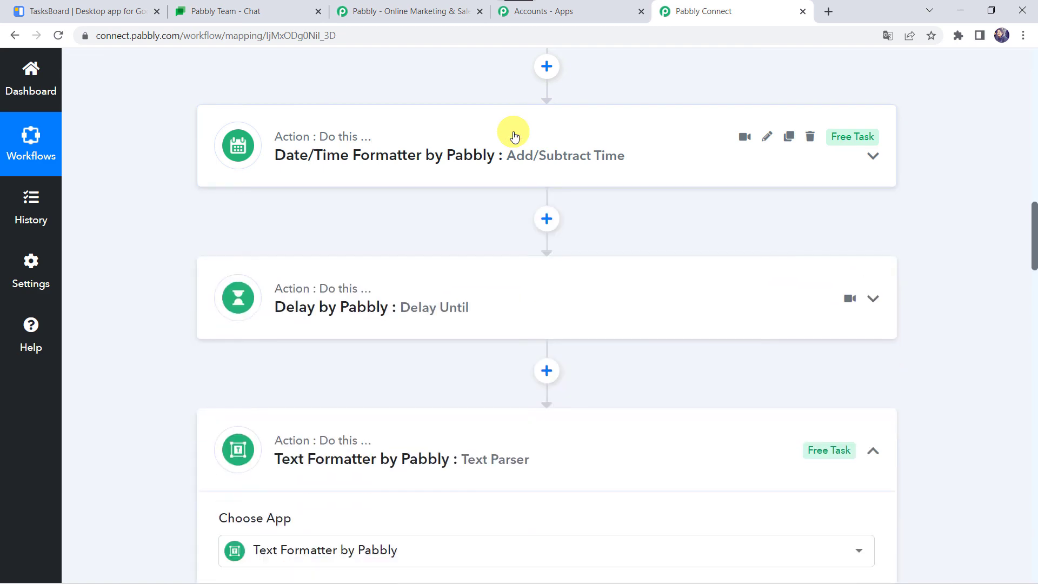
{"action": "left_click", "coordinate": [537, 433]}
{"action": "scroll", "coordinate": [540, 427], "scroll_direction": "up", "scroll_amount": 10}
{"action": "scroll", "coordinate": [439, 160], "scroll_direction": "up", "scroll_amount": 6}
{"action": "left_click", "coordinate": [537, 244]}
{"action": "scroll", "coordinate": [535, 242], "scroll_direction": "down", "scroll_amount": 7}
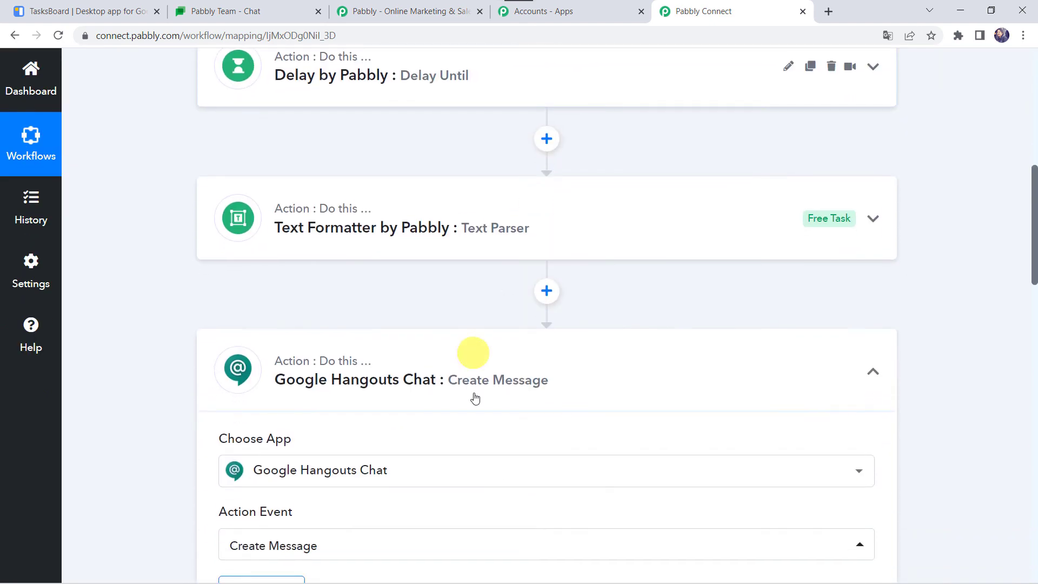
{"action": "left_click", "coordinate": [525, 381]}
{"action": "scroll", "coordinate": [523, 377], "scroll_direction": "up", "scroll_amount": 7}
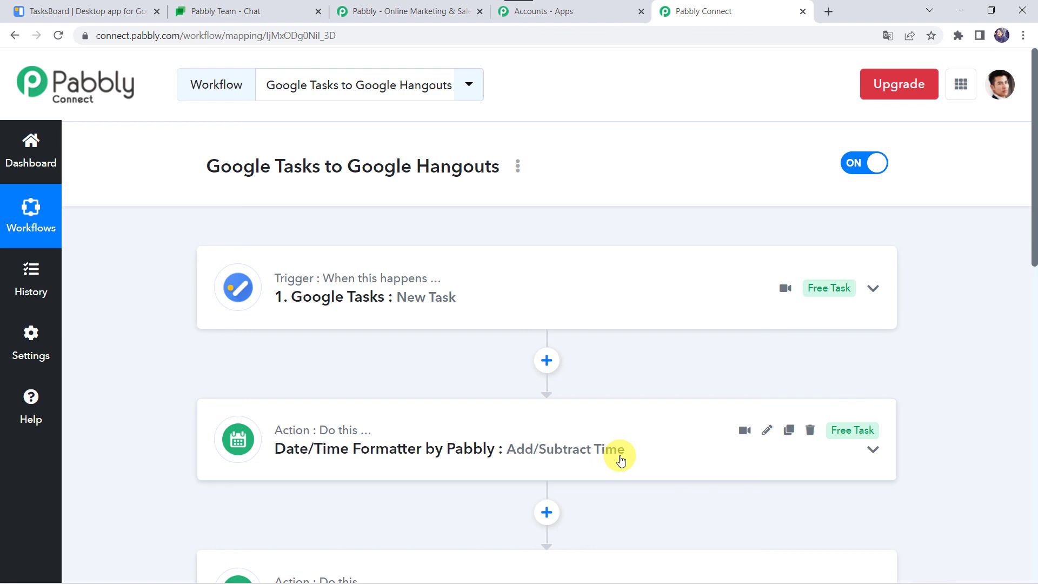
- Review the collapsed workflow from the Google Tasks trigger through to the Google Hangouts Chat action
{"action": "scroll", "coordinate": [619, 457], "scroll_direction": "down", "scroll_amount": 1}
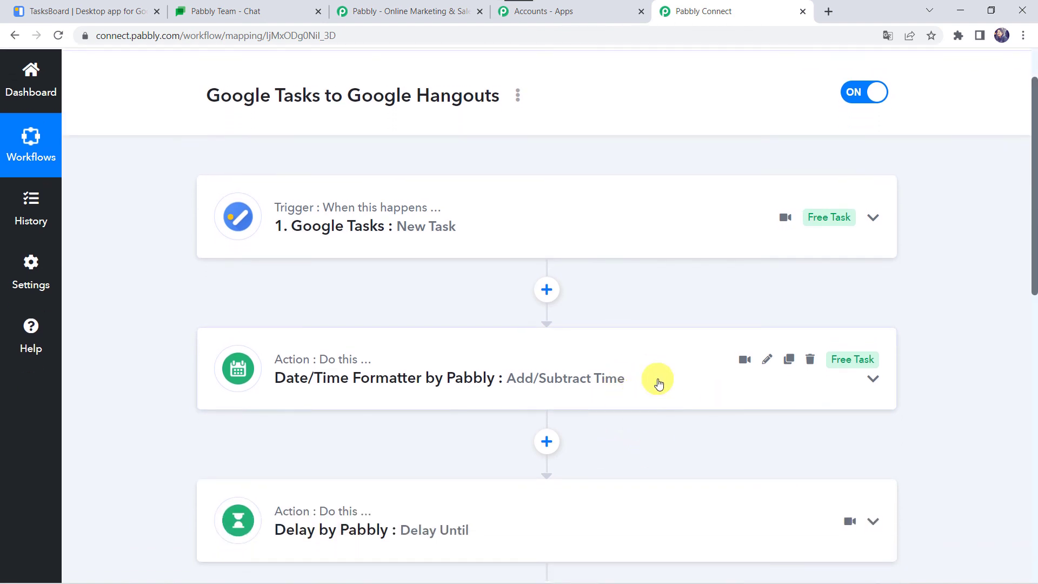
{"action": "scroll", "coordinate": [658, 381], "scroll_direction": "down", "scroll_amount": 2}
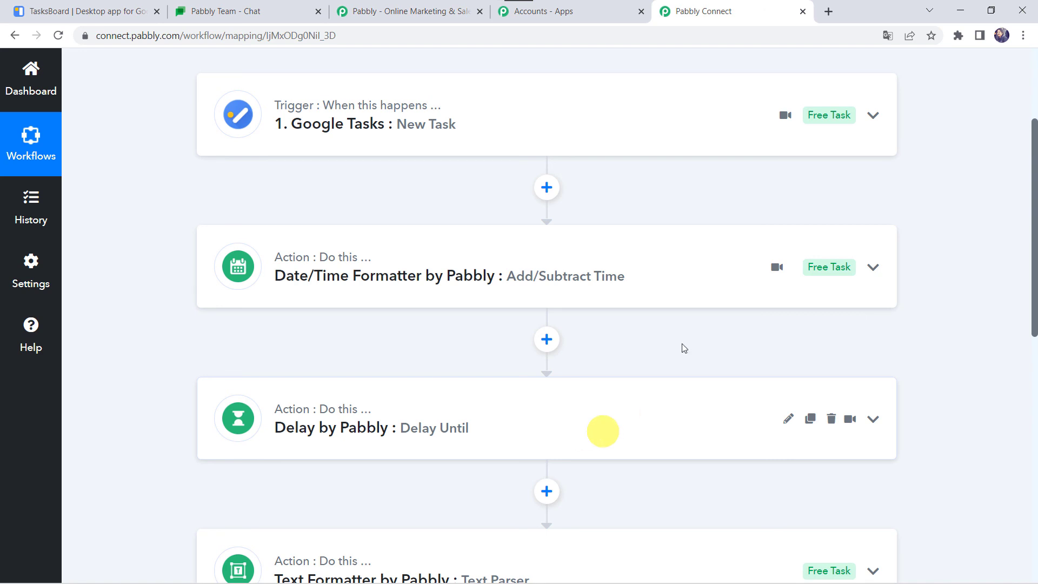
{"action": "scroll", "coordinate": [600, 353], "scroll_direction": "down", "scroll_amount": 2}
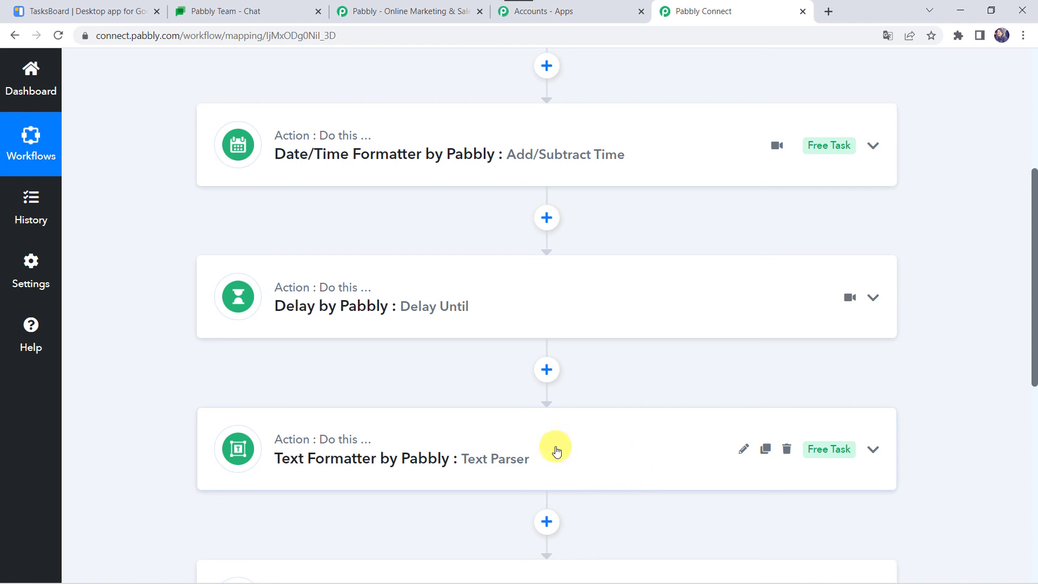
{"action": "scroll", "coordinate": [557, 452], "scroll_direction": "down", "scroll_amount": 3}
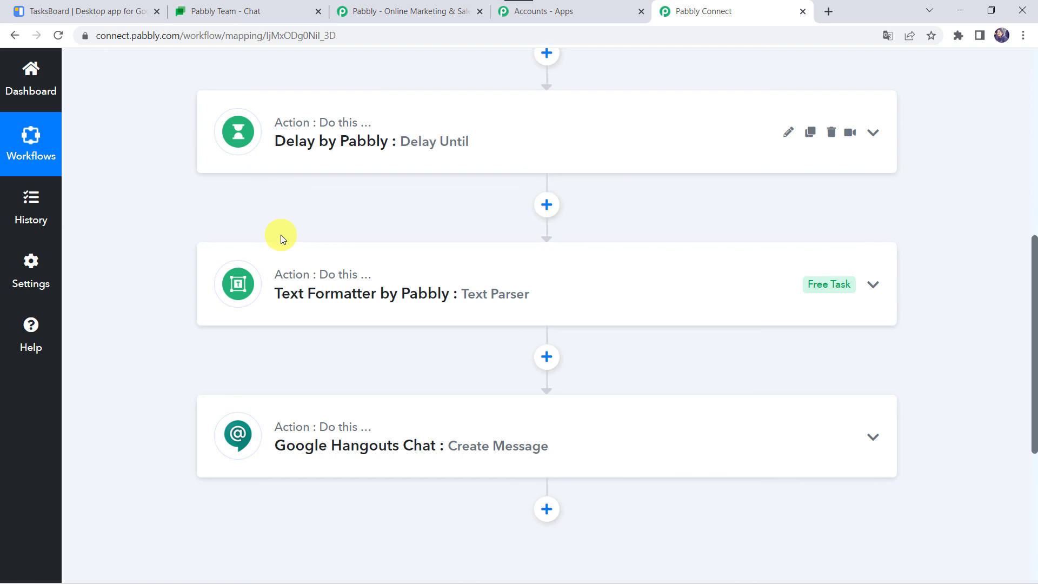
{"action": "mouse_move", "coordinate": [350, 435]}
{"action": "scroll", "coordinate": [348, 434], "scroll_direction": "up", "scroll_amount": 10}
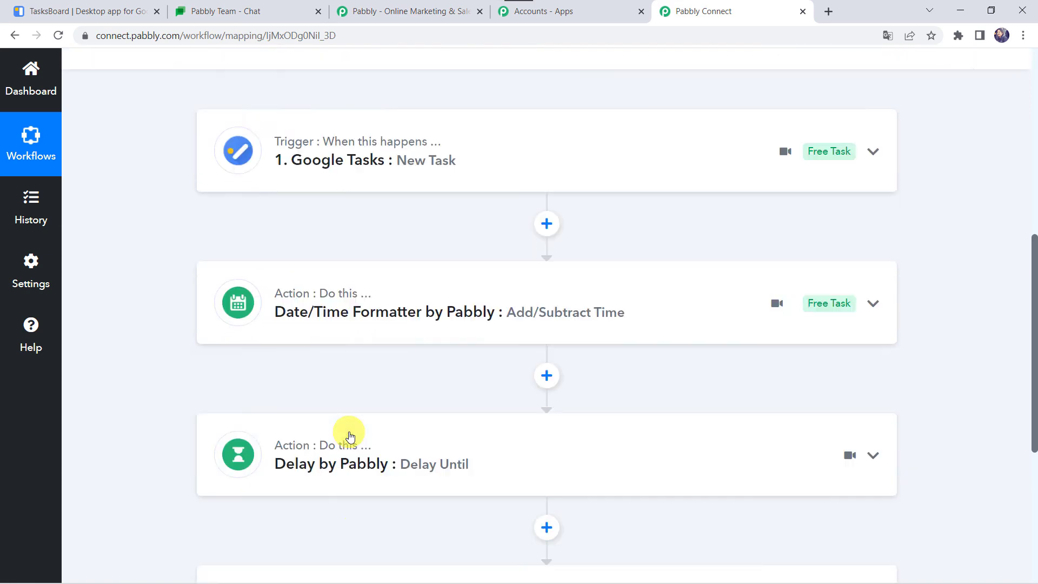